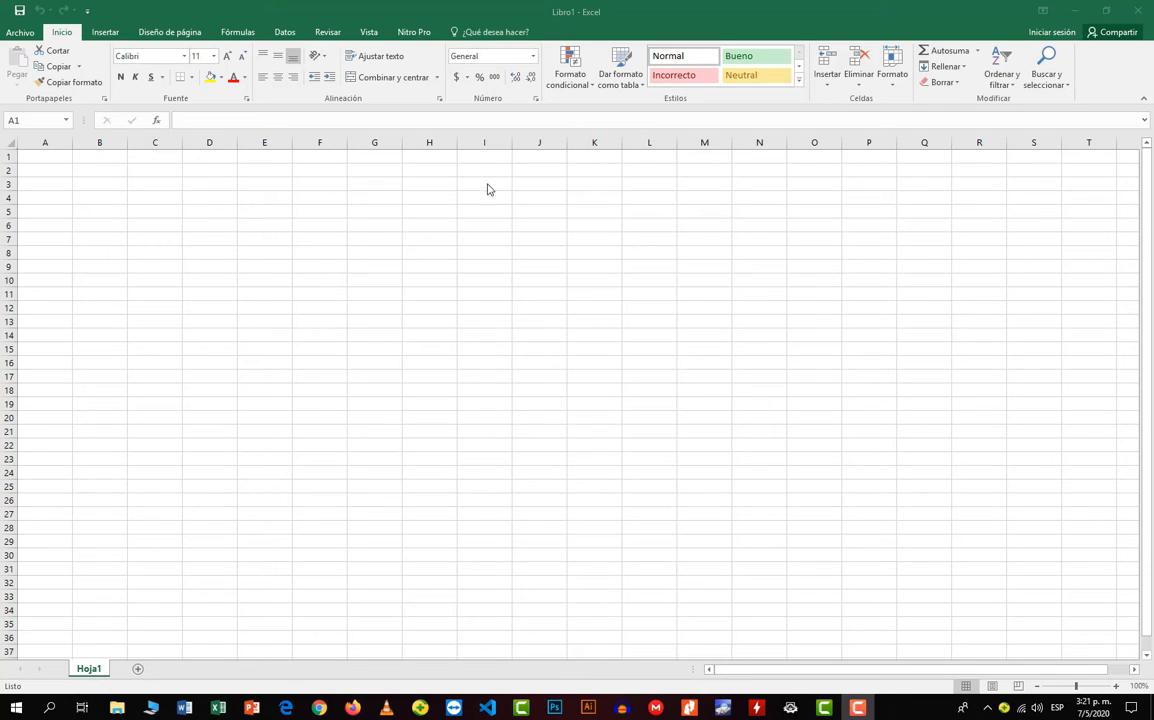
left_click(527, 212)
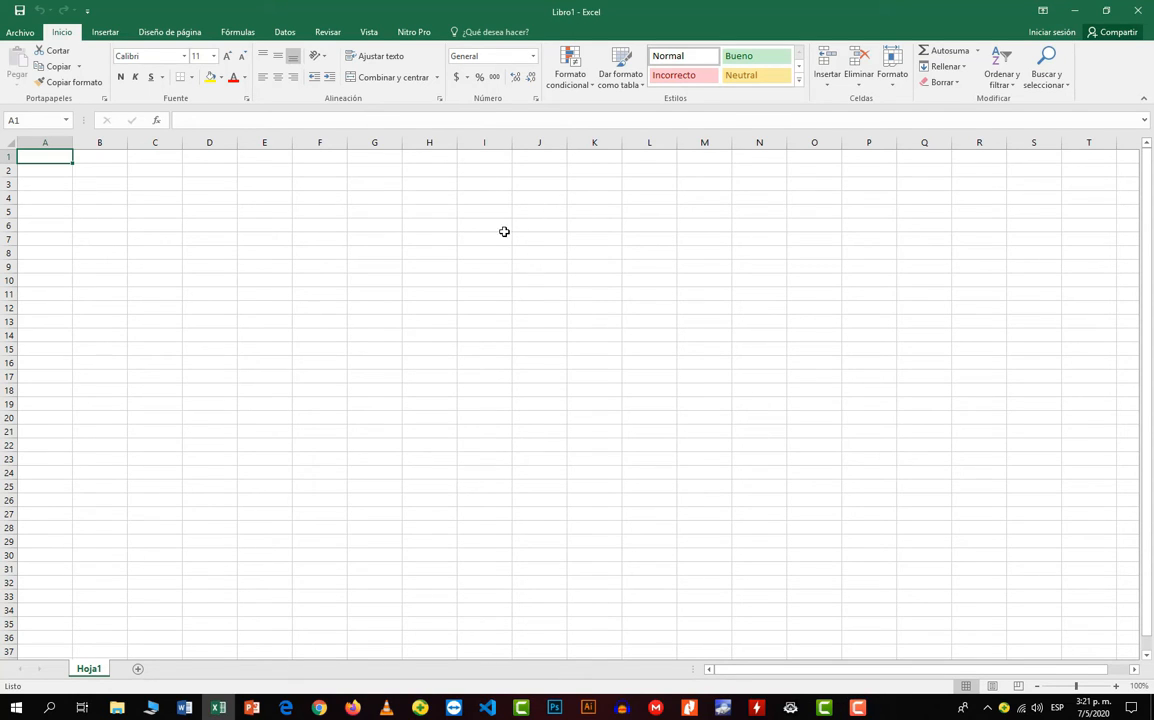
left_click(268, 215)
left_click(332, 238)
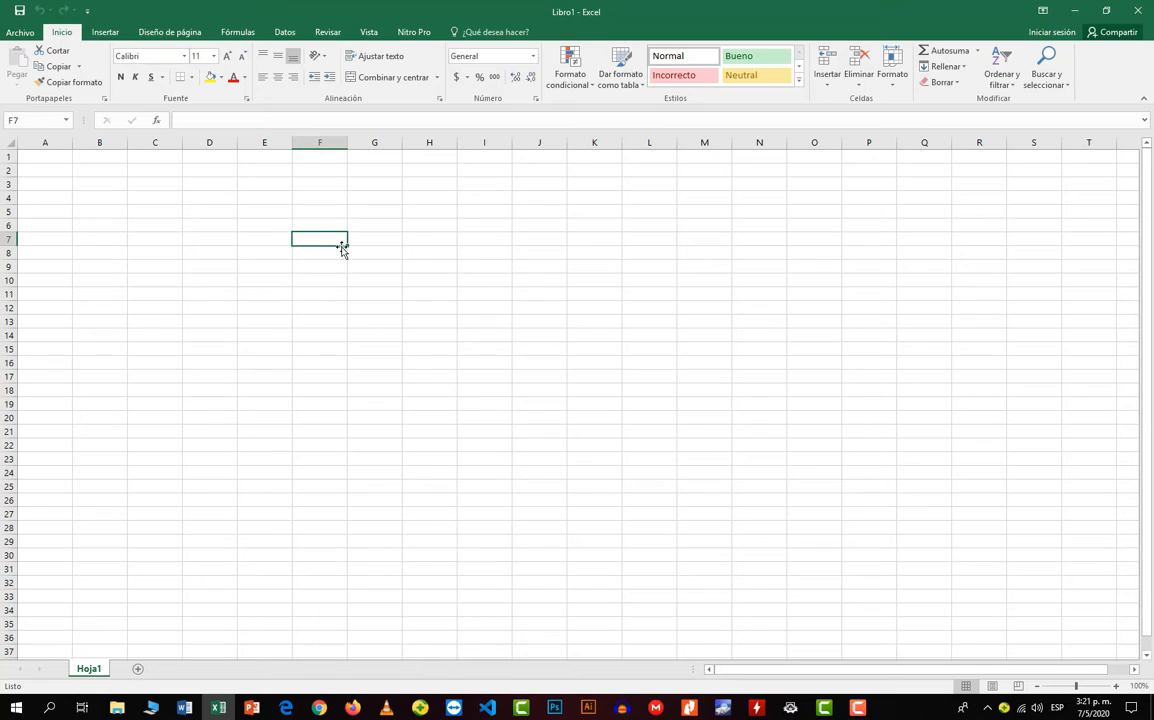
left_click(381, 241)
left_click(427, 243)
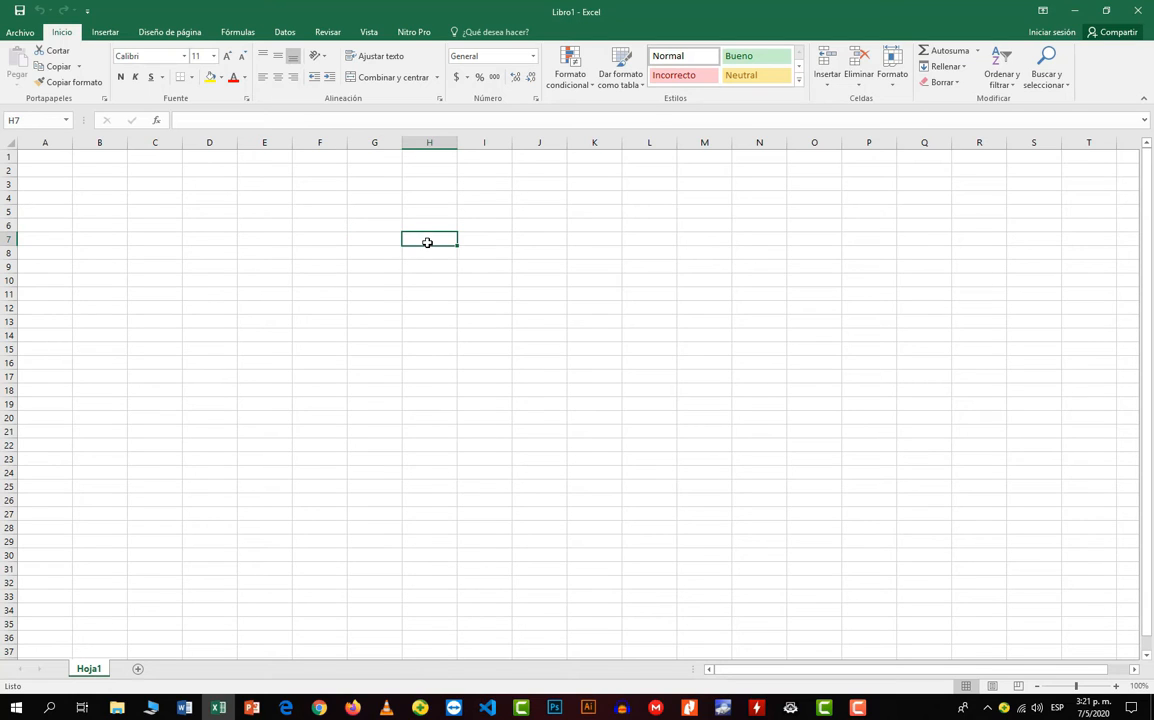
left_click(431, 227)
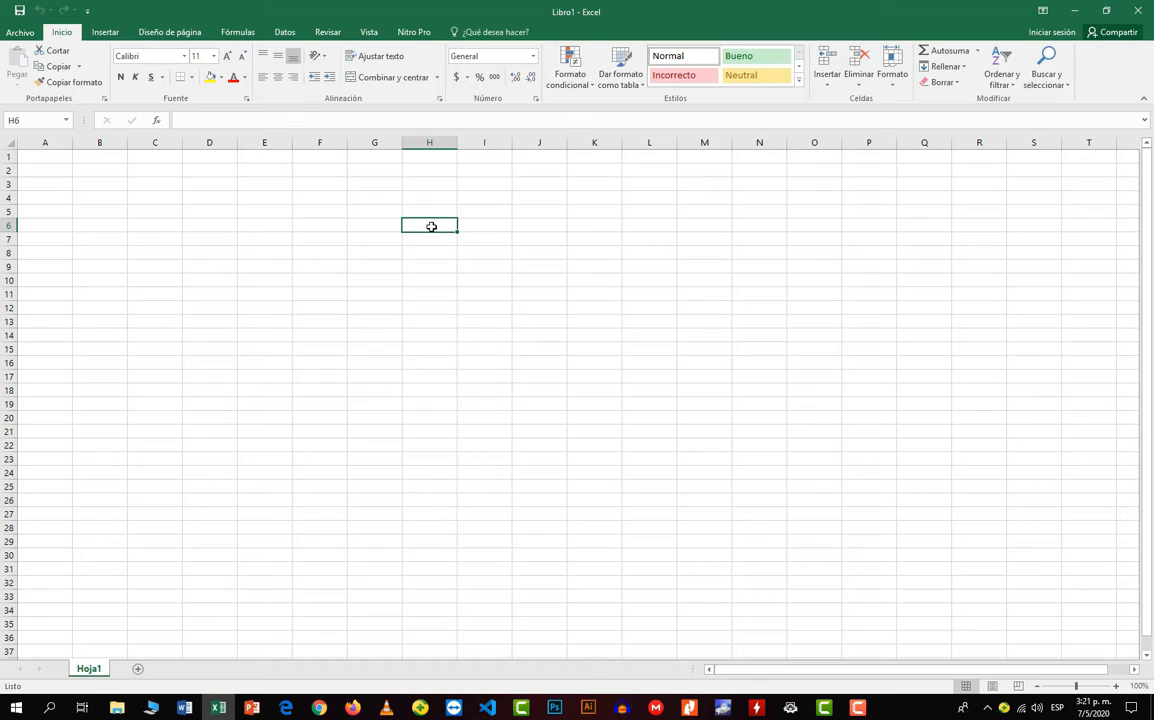
left_click(426, 239)
left_click(301, 238)
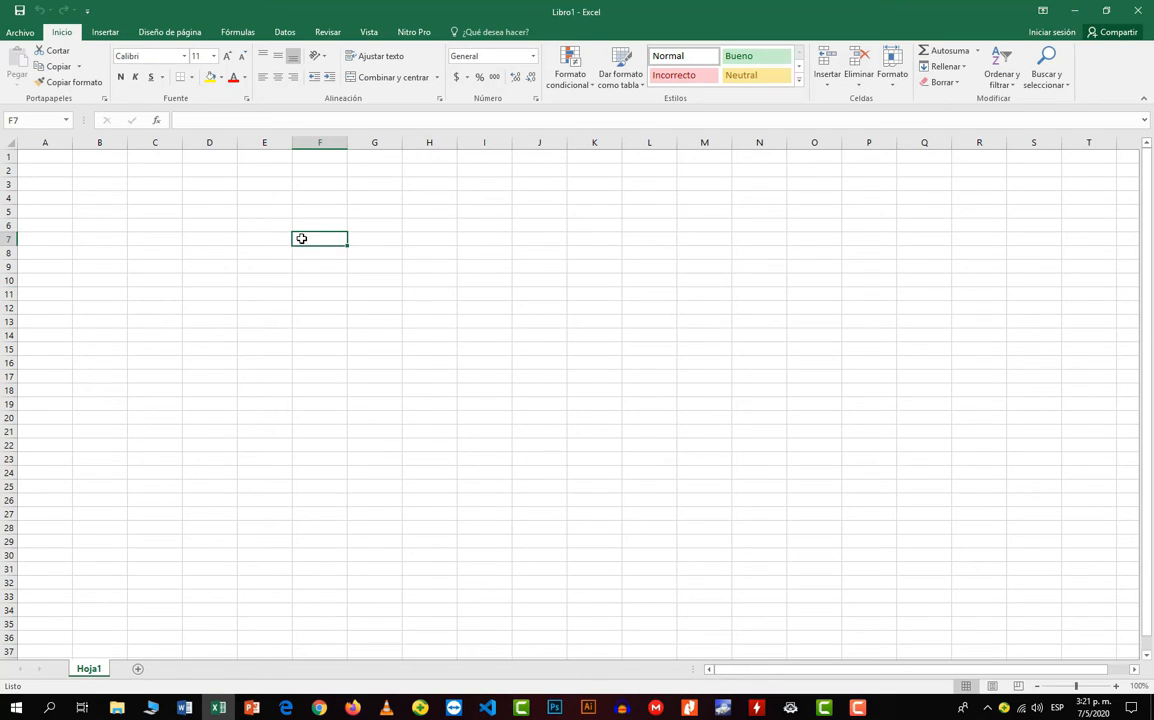
key("Down")
key("Down")
key("Down")
key("Down")
key("Down")
key("Down")
key("Down")
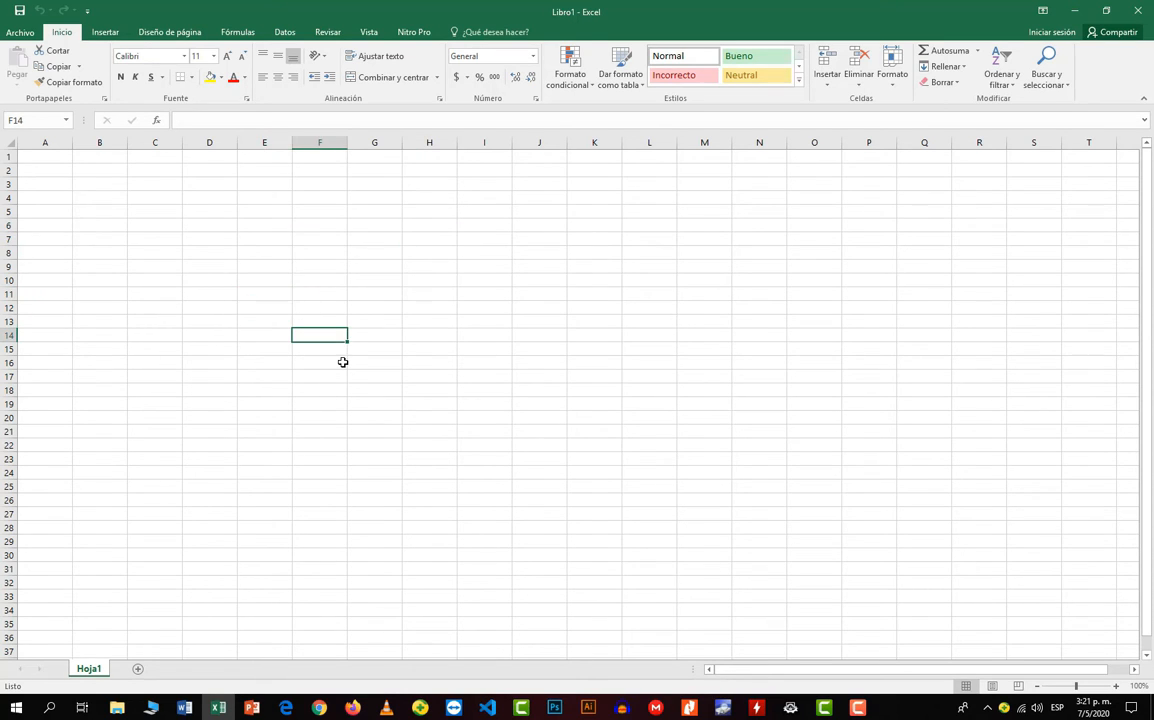
left_click(199, 459)
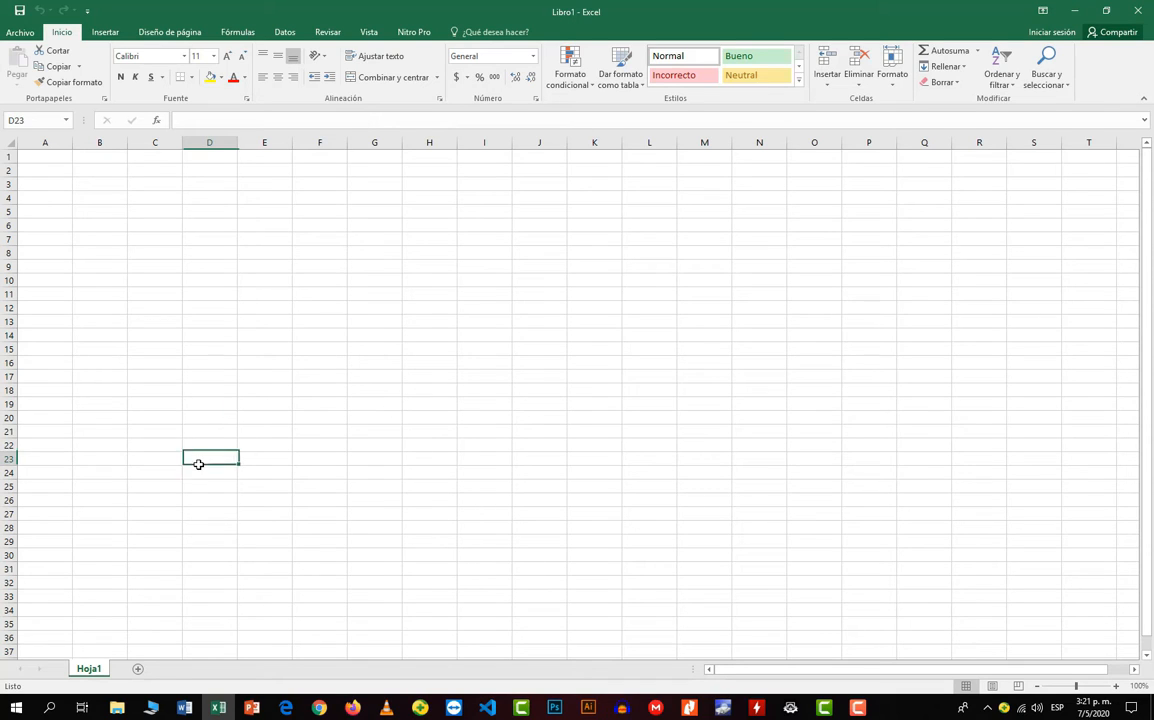
left_click(119, 287)
left_click(177, 238)
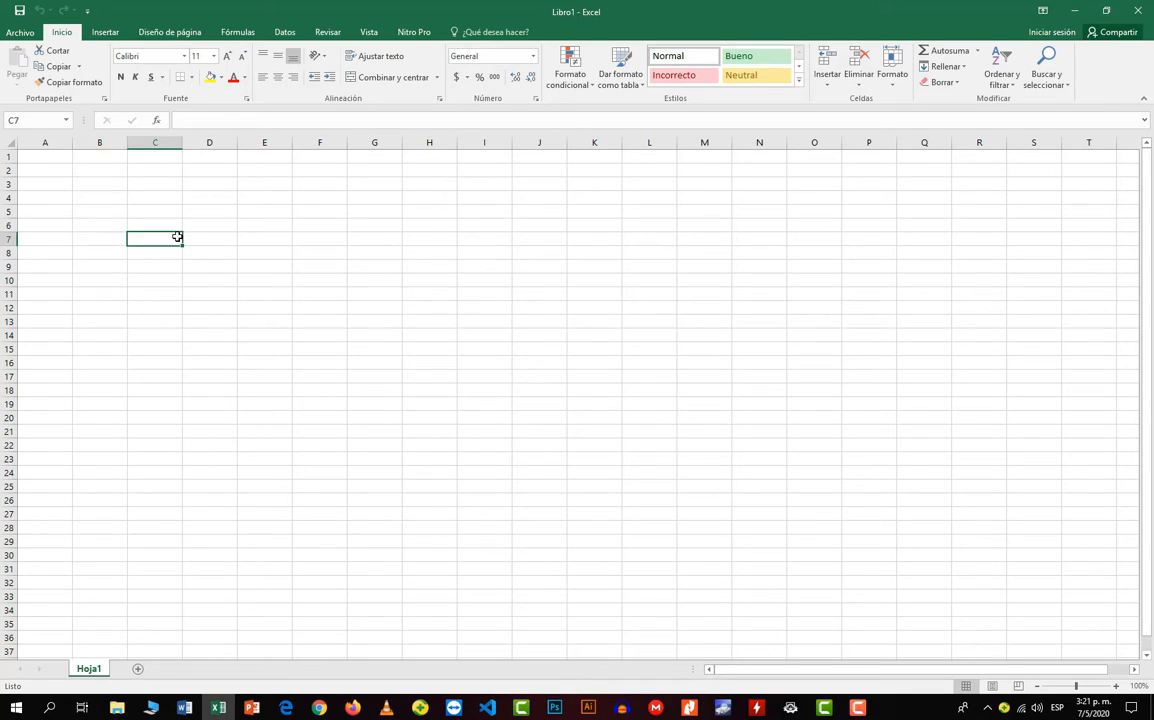
left_click(208, 242)
left_click(265, 241)
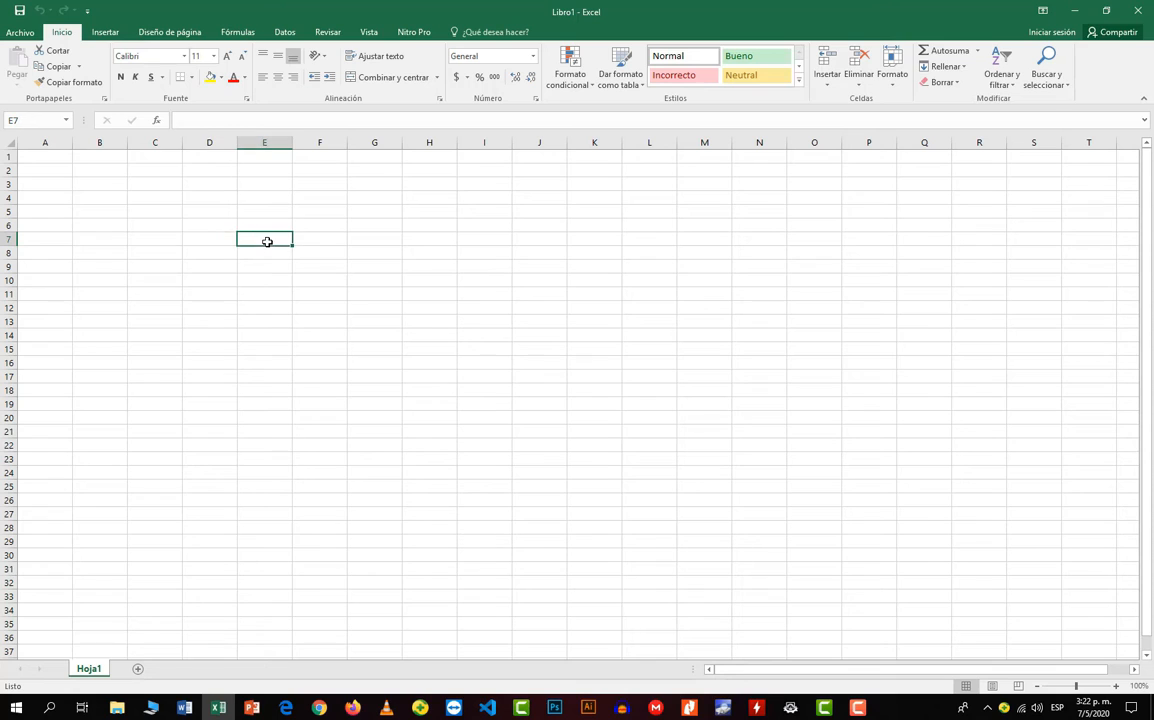
left_click(359, 240)
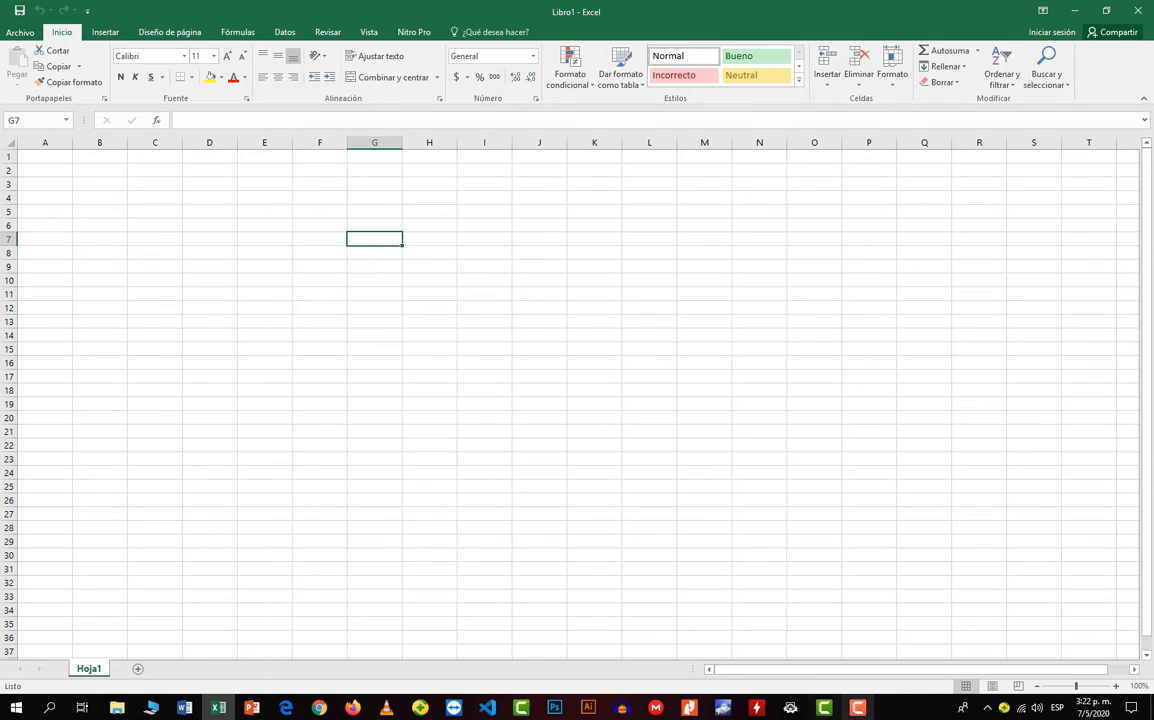
left_click(856, 713)
left_click(856, 713)
left_click(373, 268)
left_click(375, 277)
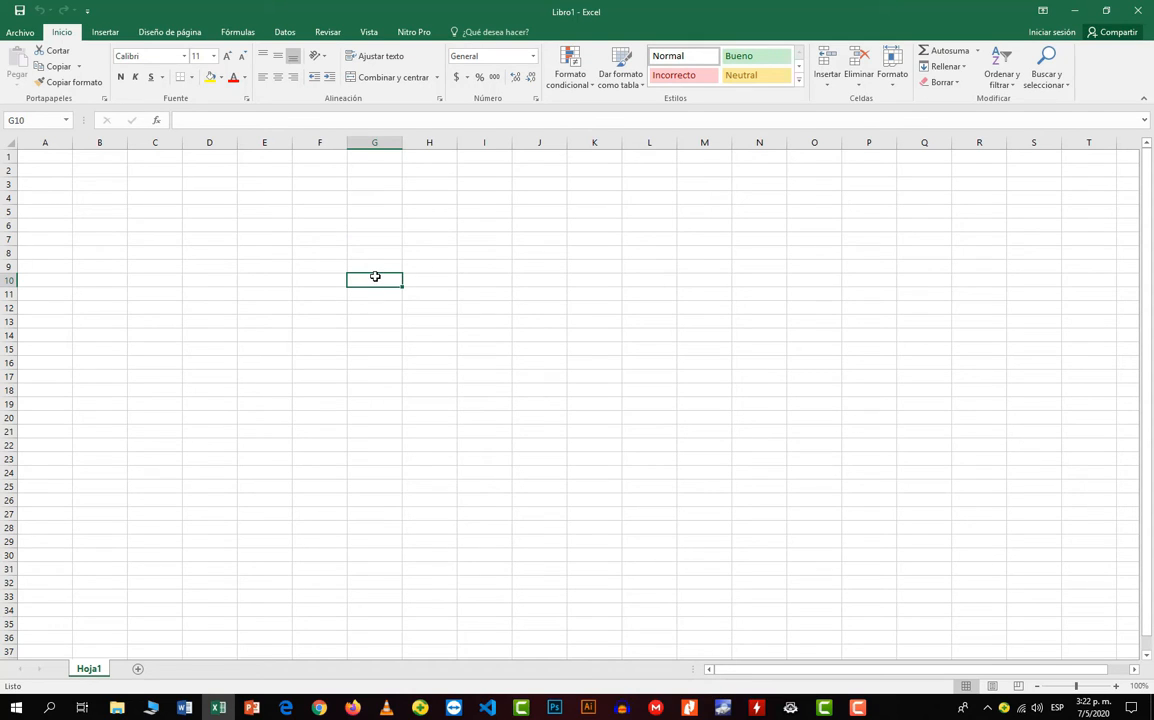
type("5")
key("BackSpace")
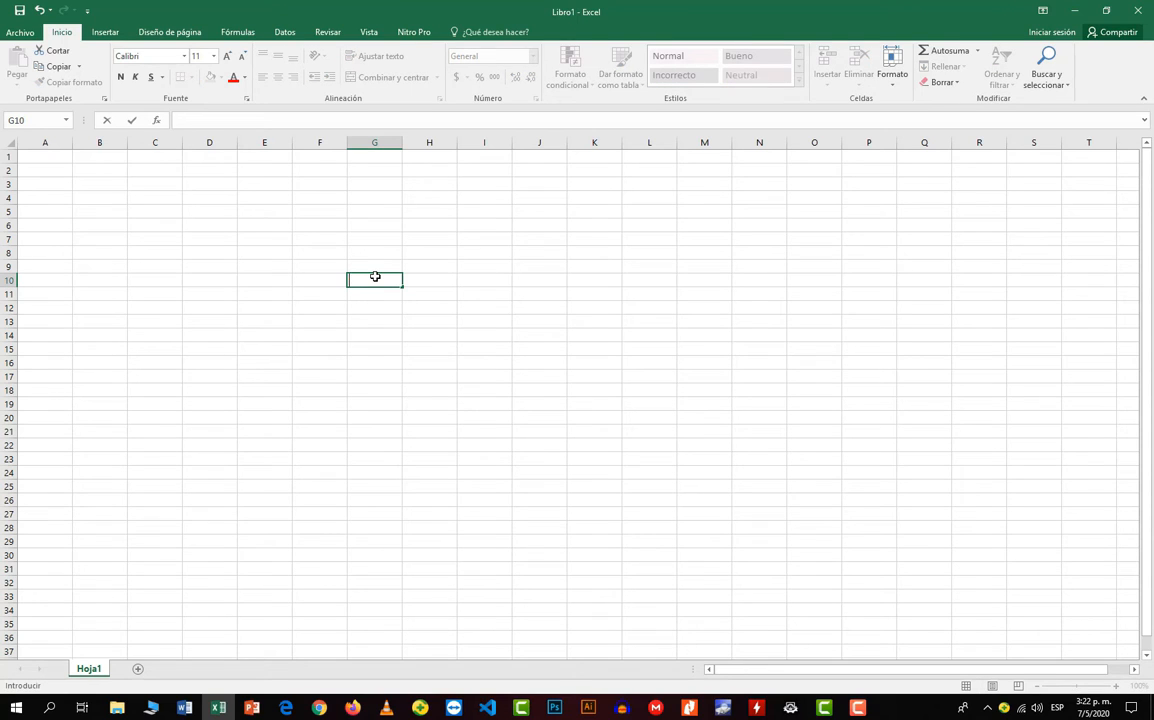
type("G1")
type("0")
left_click(373, 293)
left_click(372, 279)
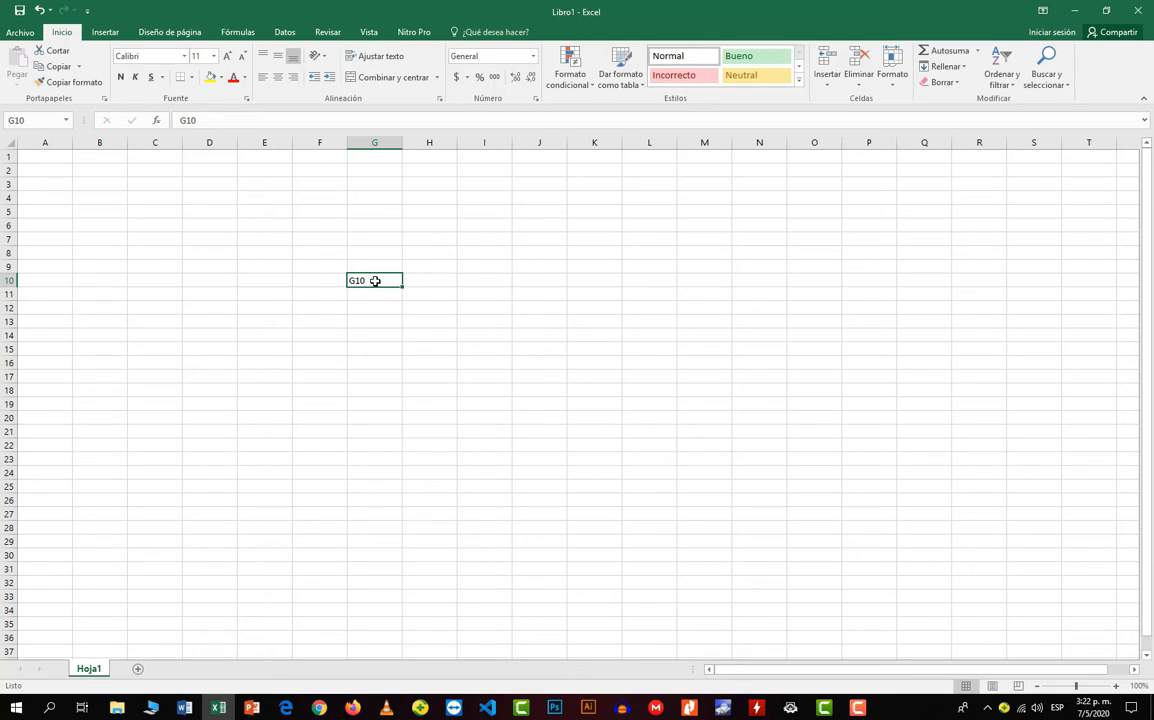
key("BackSpace")
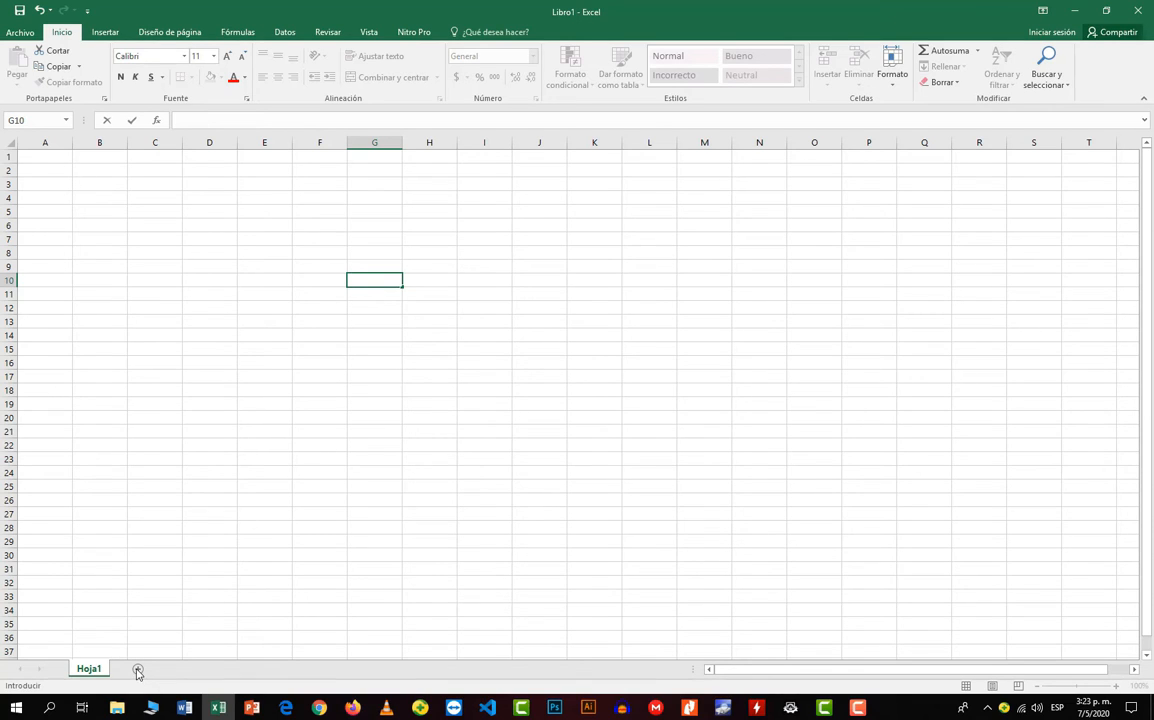
After selecting a few cells, add sheets Hoja2, Hoja3, Hoja4, Hoja5, Hoja6 and Hoja7 to Libro1.
left_click(205, 553)
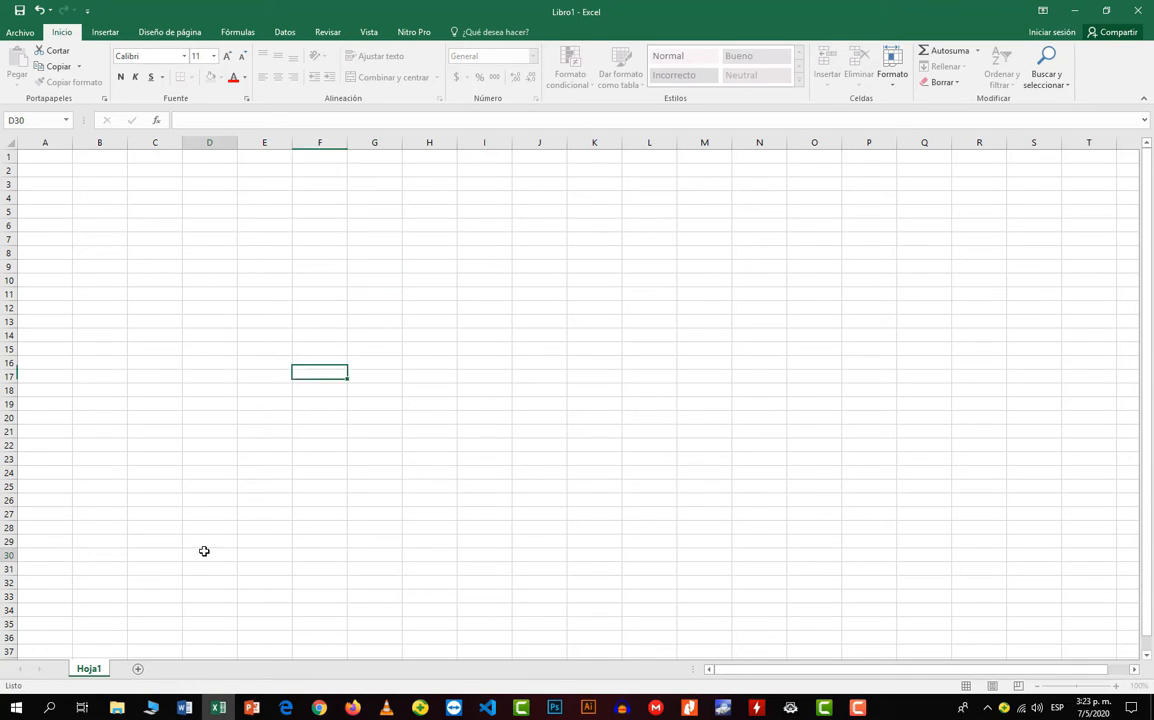
left_click(100, 672)
left_click(318, 405)
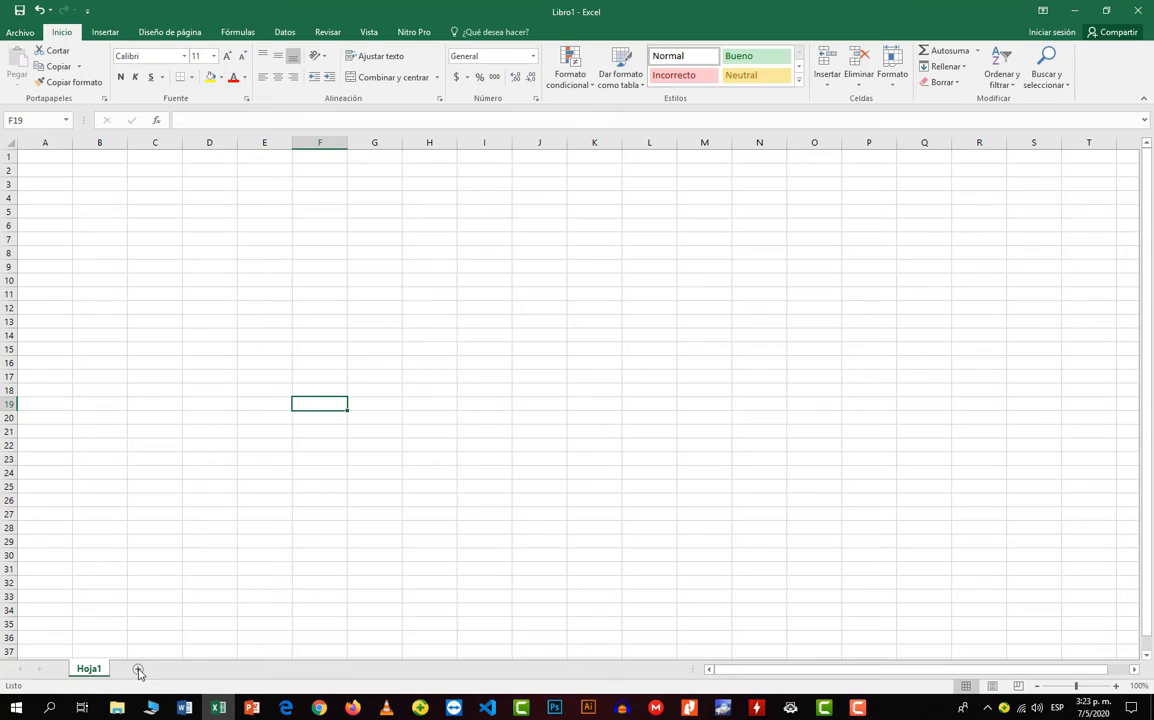
left_click(138, 669)
left_click(179, 669)
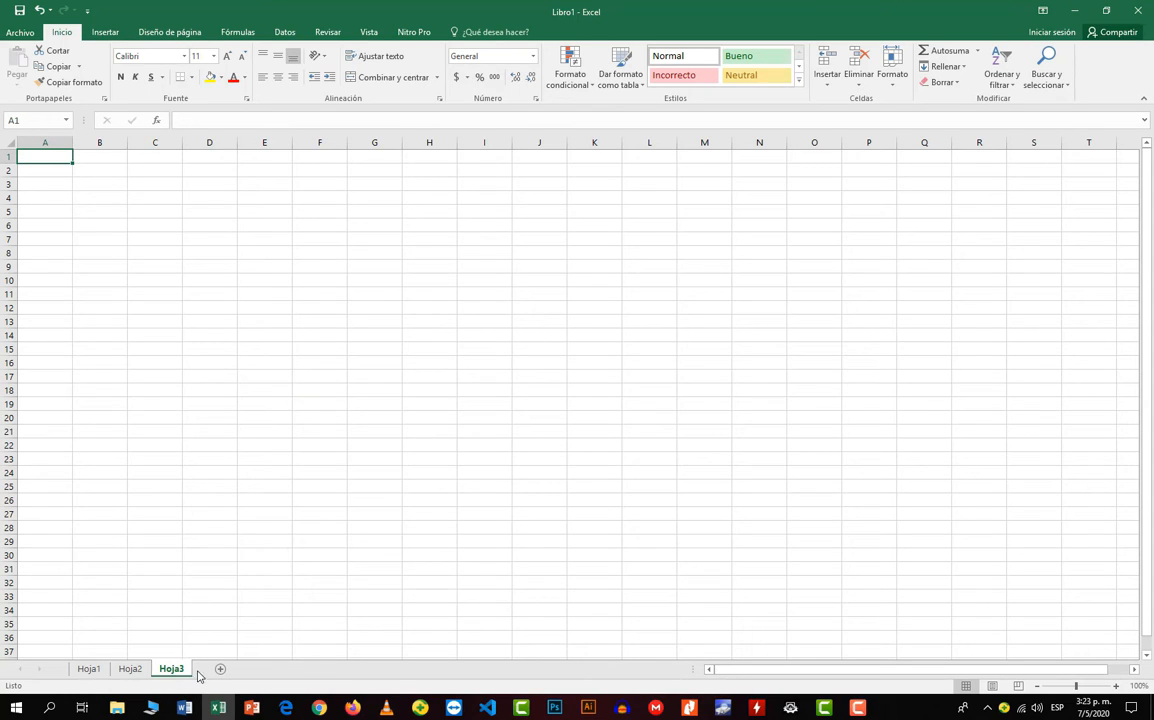
left_click(220, 669)
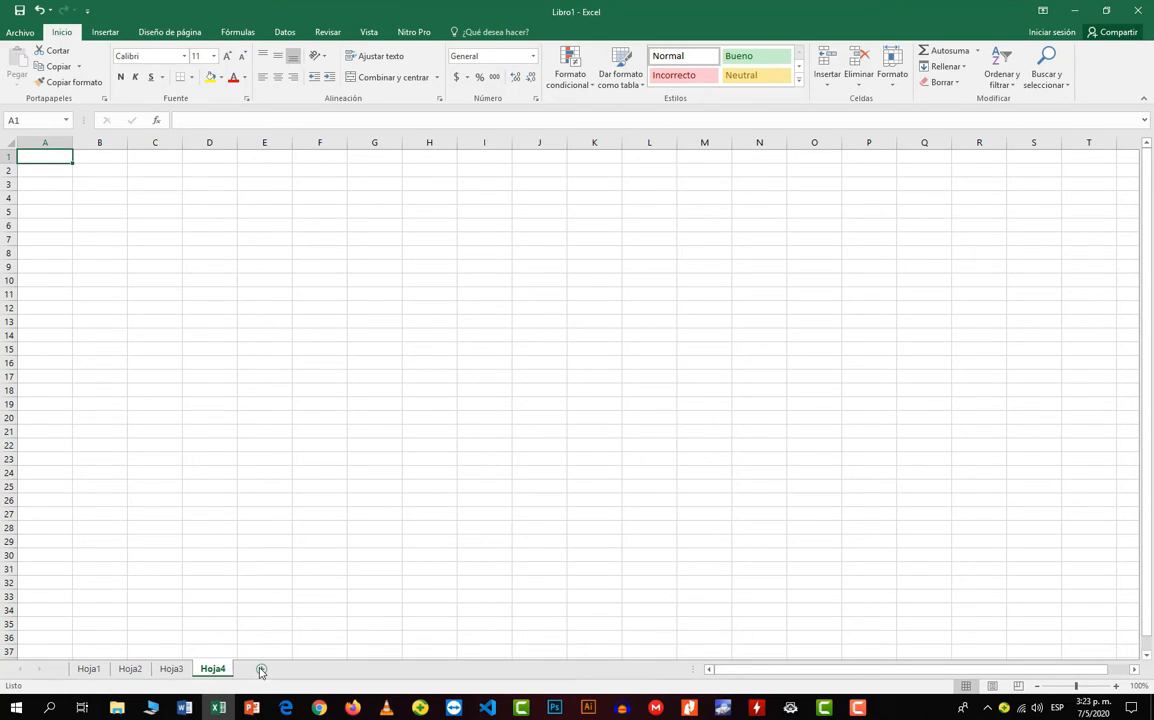
left_click(261, 669)
left_click(303, 670)
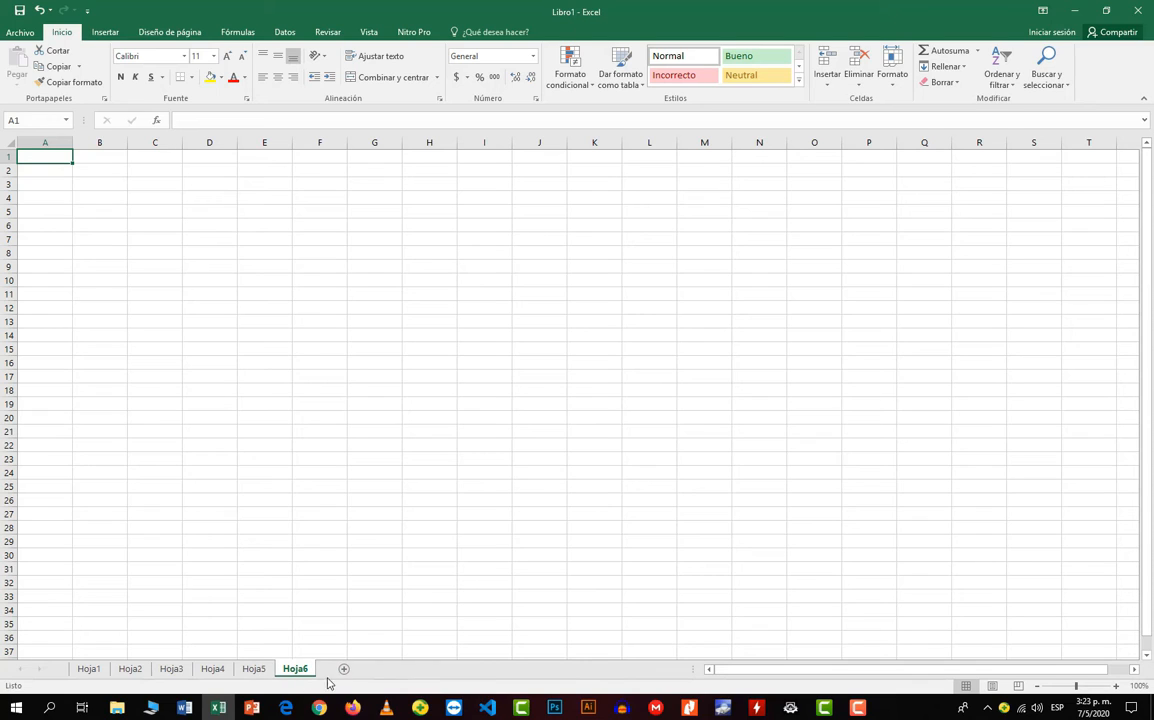
left_click(344, 670)
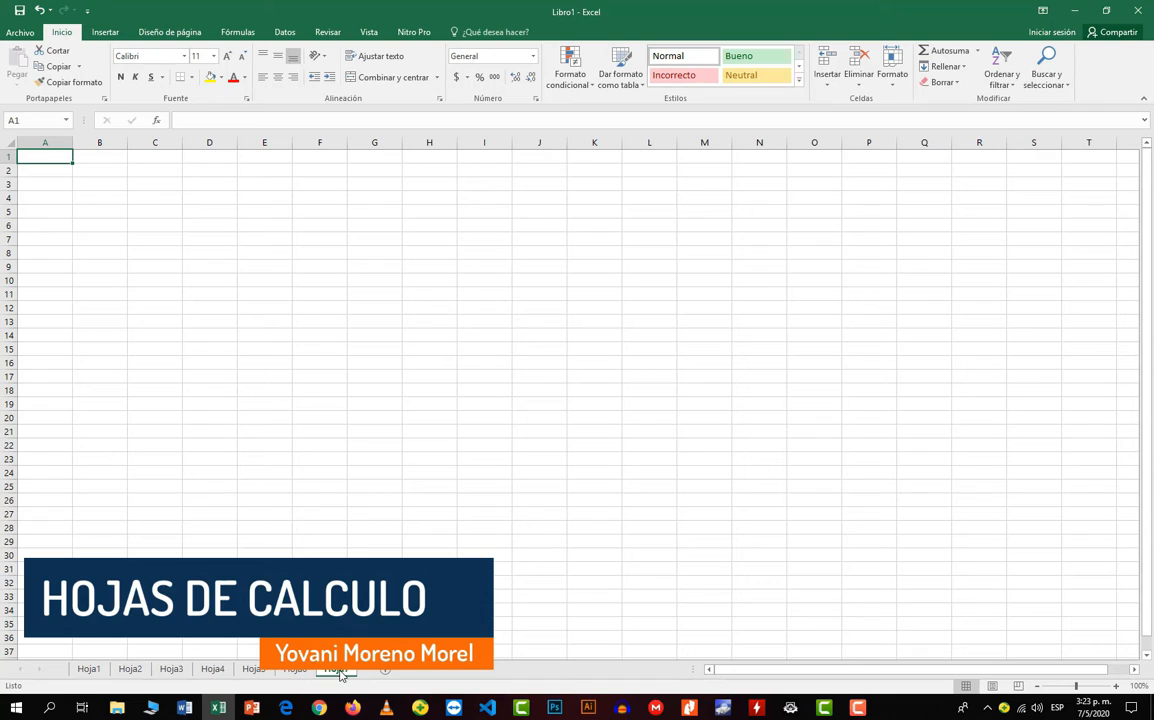
Delete sheets Hoja7, Hoja6 and Hoja5 via Eliminar, leaving Hoja1 through Hoja4.
right_click(338, 672)
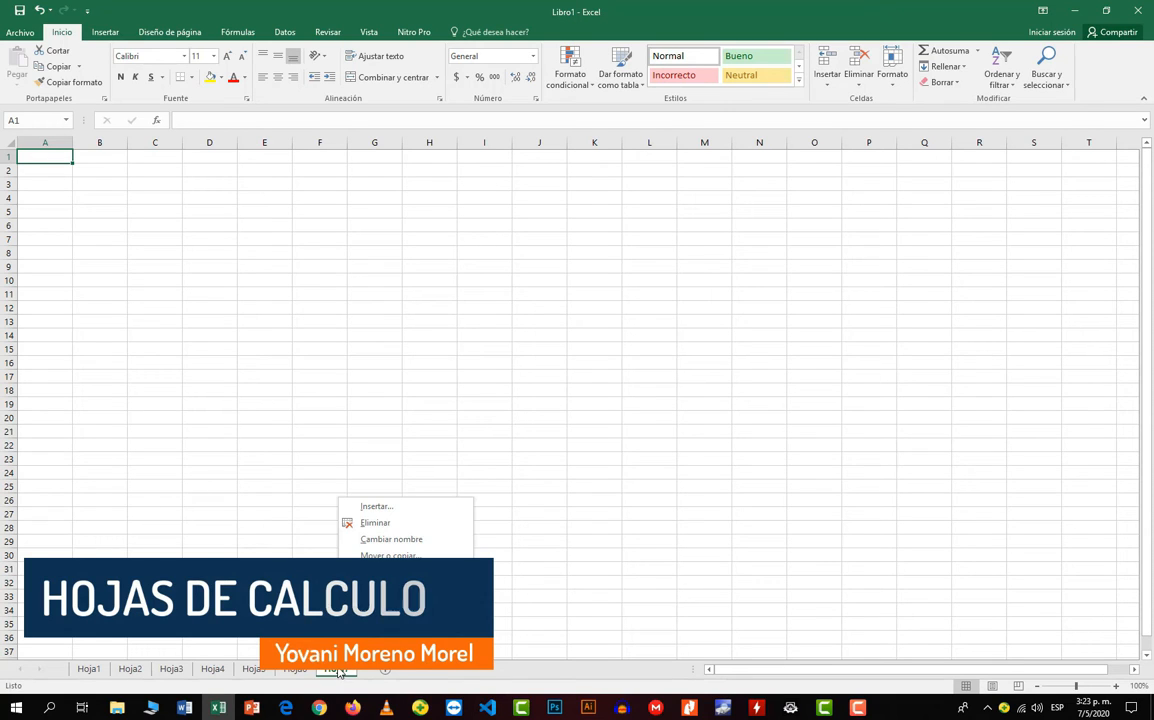
left_click(372, 524)
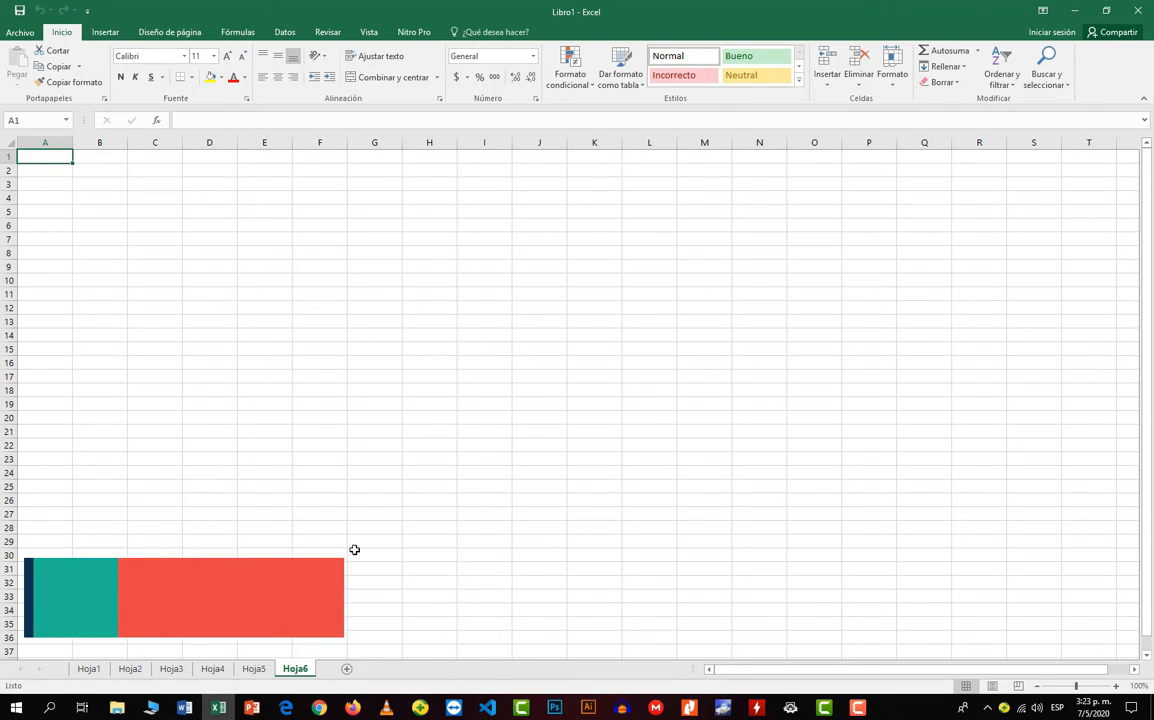
right_click(296, 666)
left_click(335, 529)
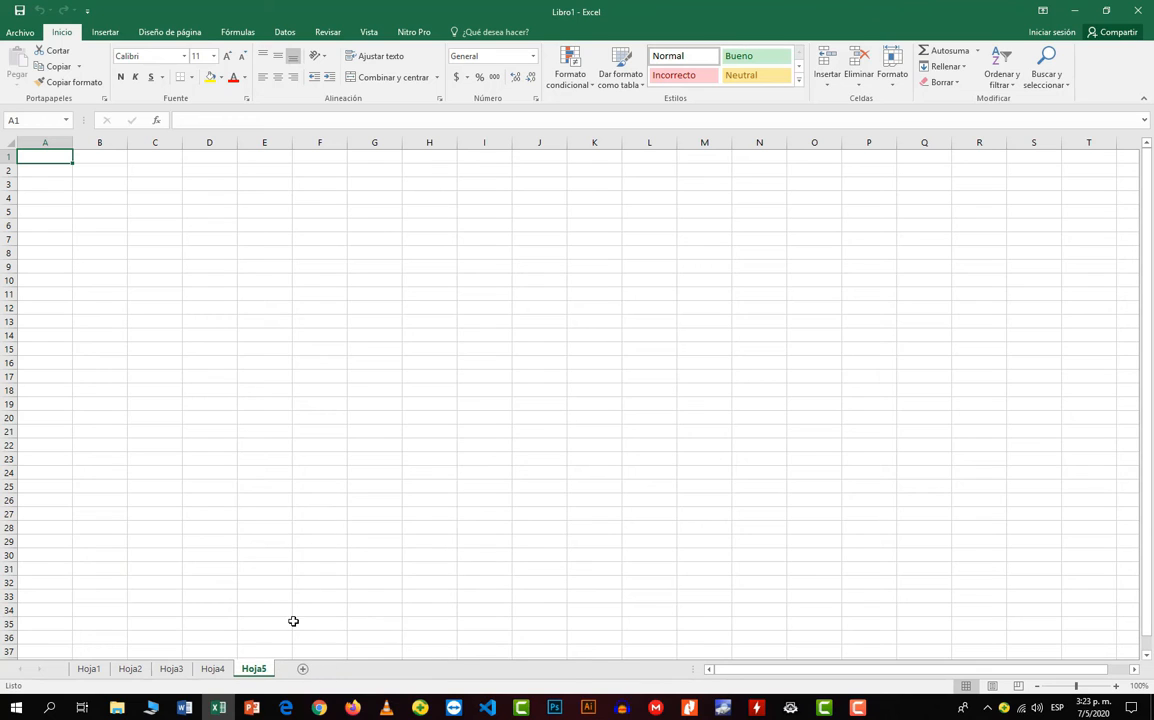
right_click(259, 670)
left_click(300, 530)
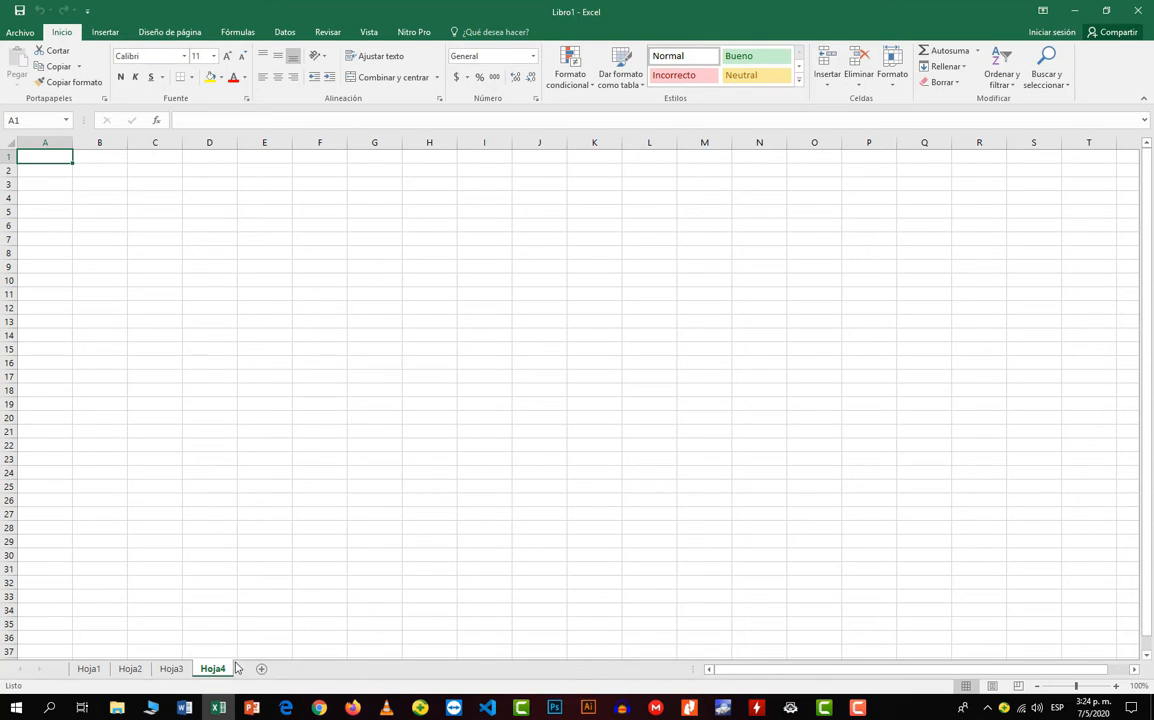
Cycle through tabs Hoja3, Hoja2, Hoja1, Hoja2, Hoja3 and Hoja4, ending on Hoja1.
left_click(171, 668)
left_click(128, 671)
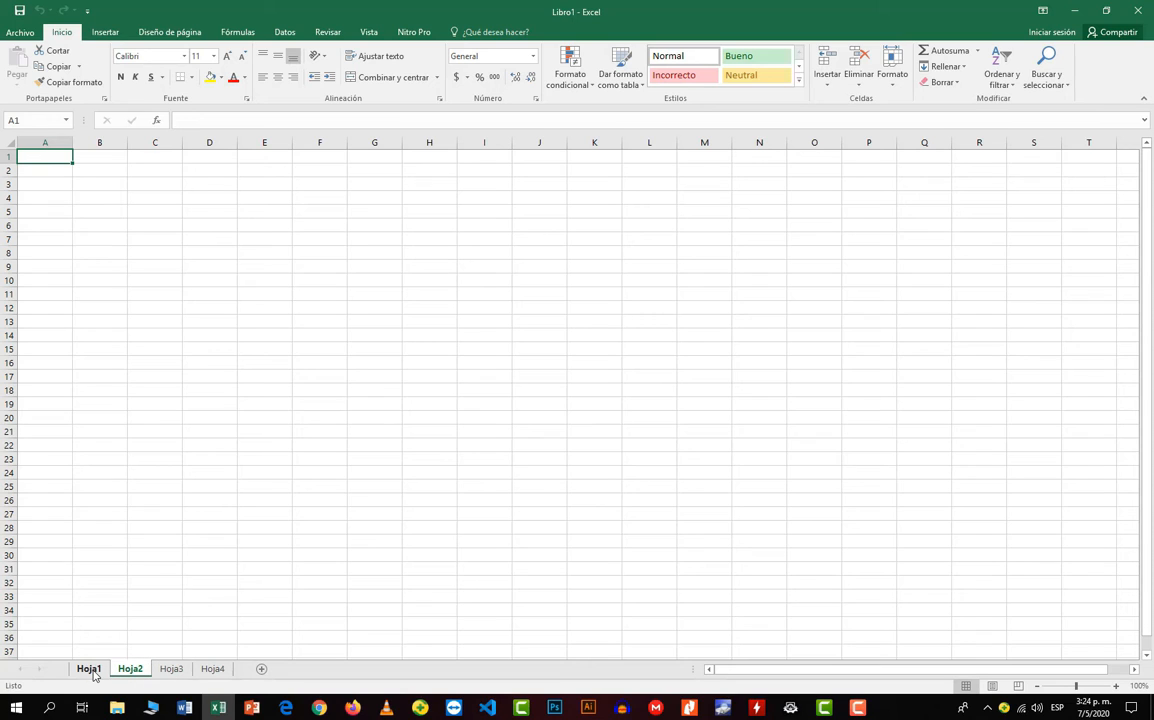
left_click(90, 670)
left_click(130, 670)
left_click(171, 670)
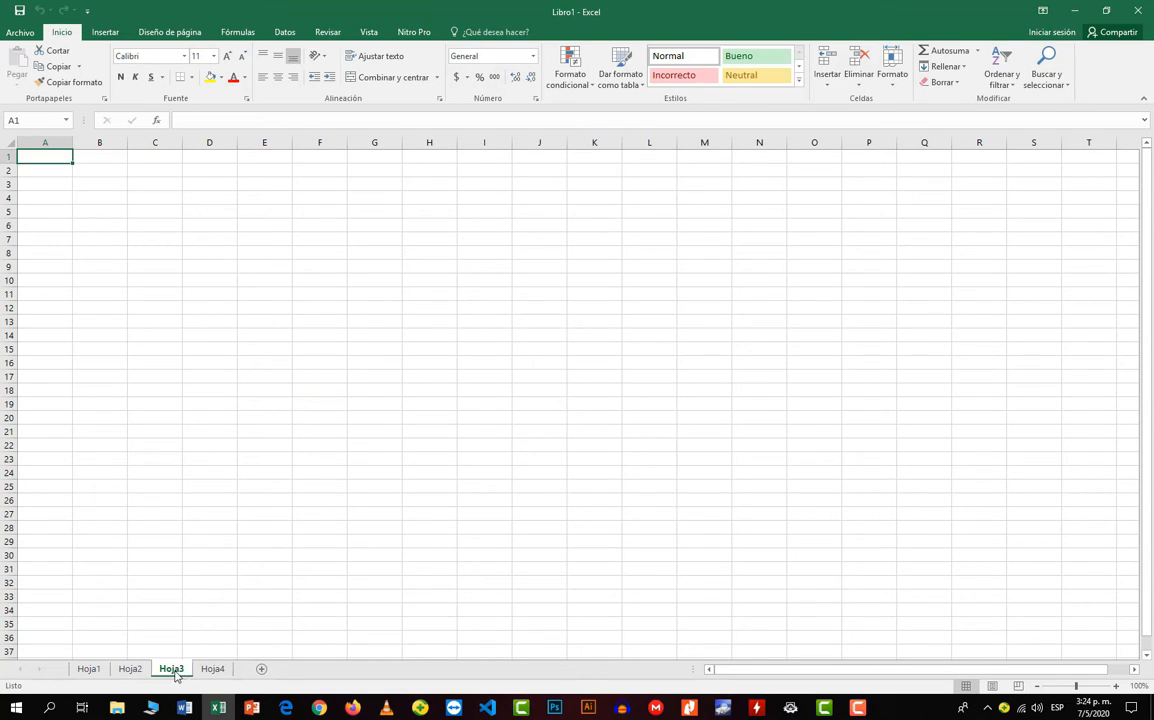
left_click(215, 671)
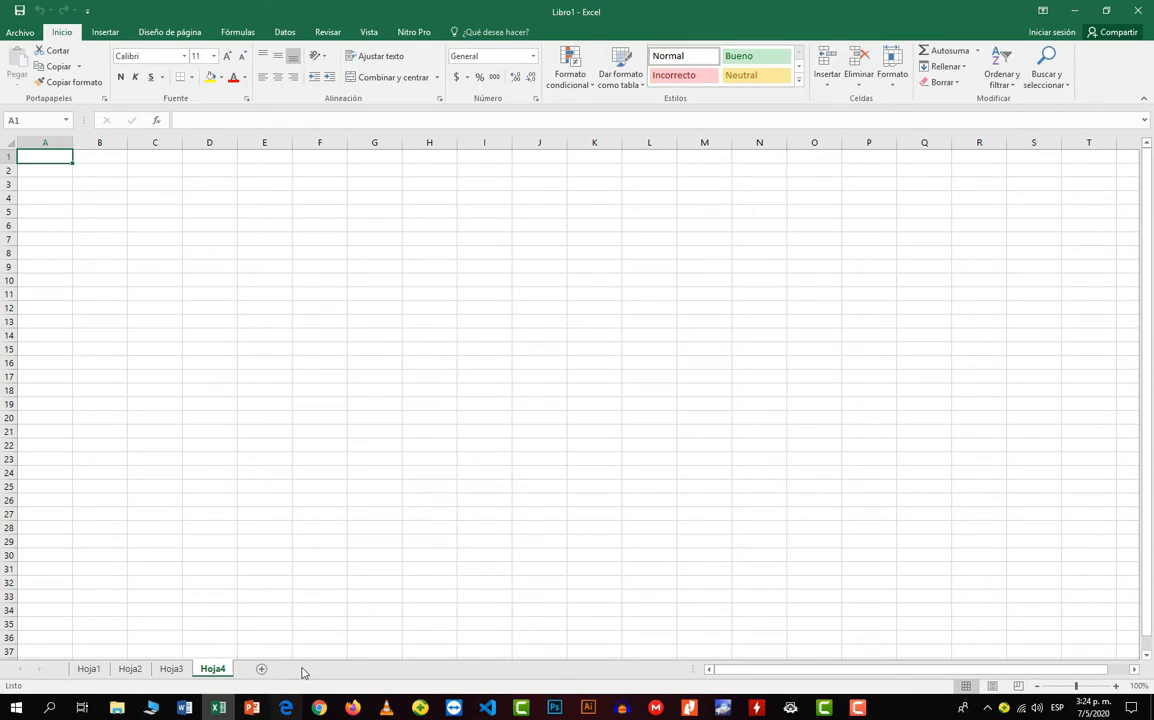
left_click(90, 672)
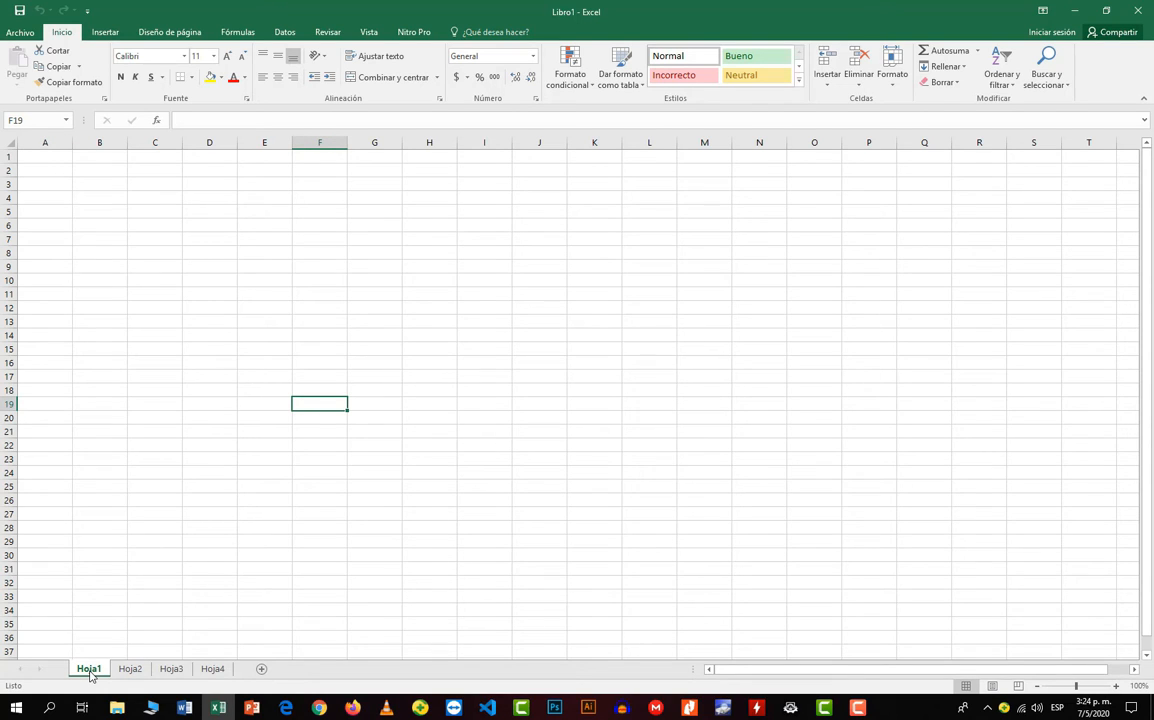
Rename sheet Hoja1 to 'Nominas', correcting a miscapitalised first attempt.
double_click(90, 674)
left_click(91, 672)
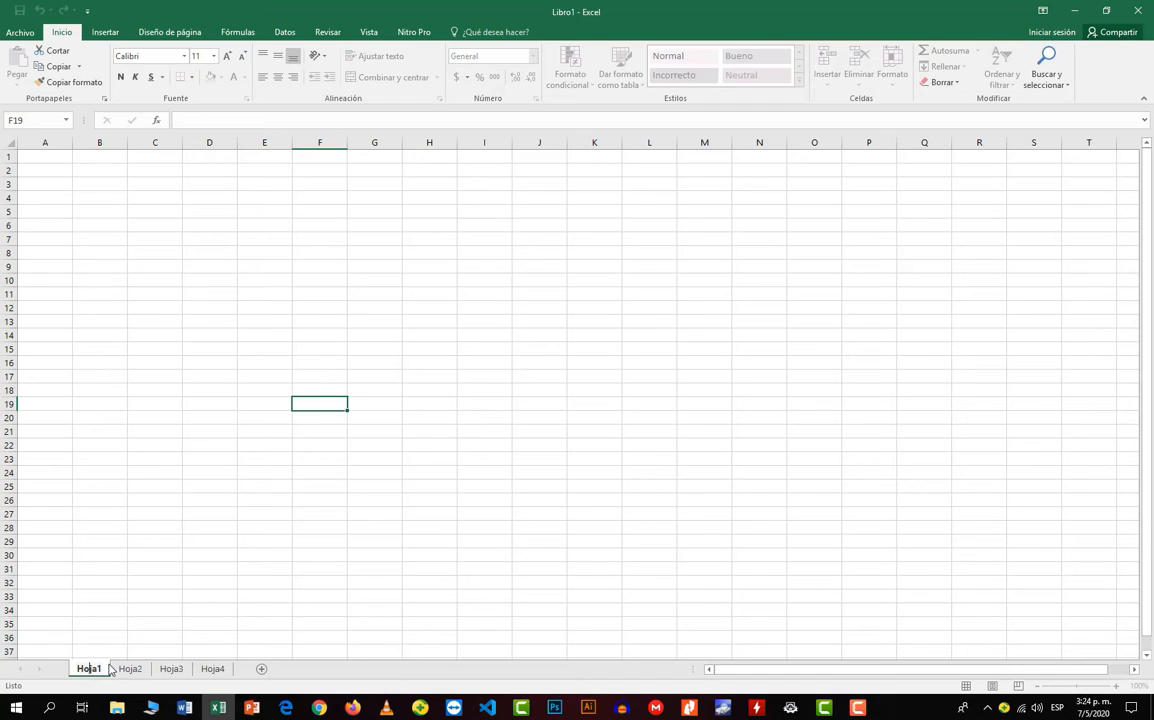
left_click(176, 639)
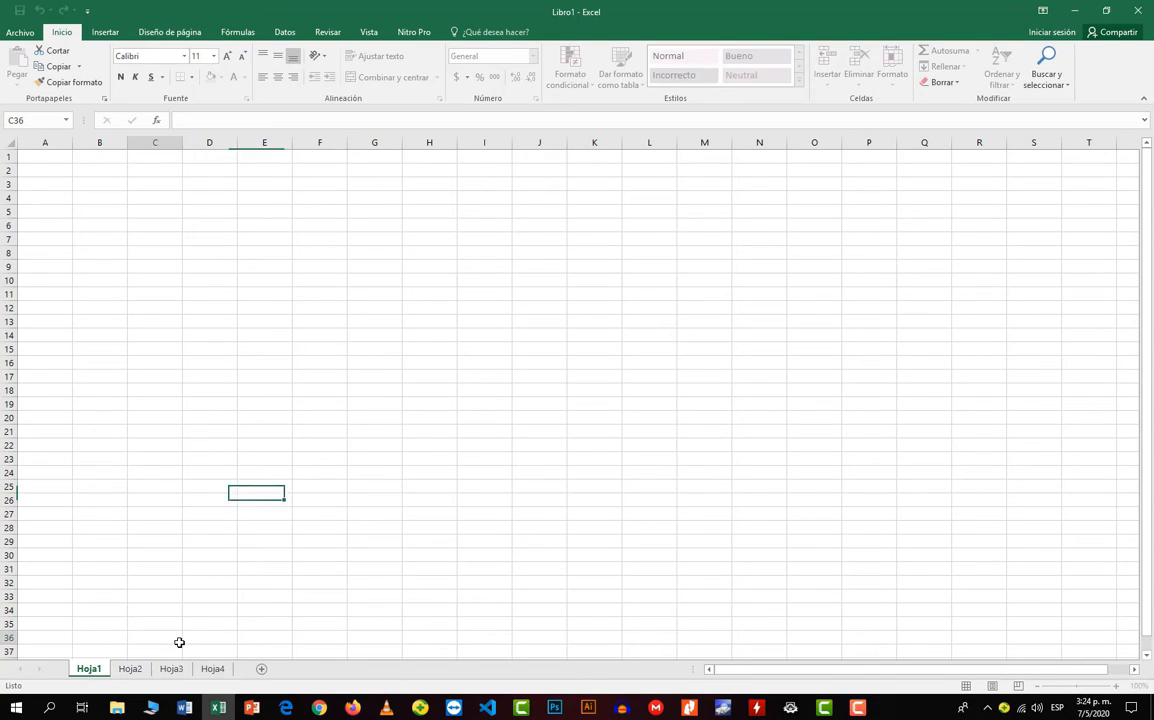
right_click(97, 672)
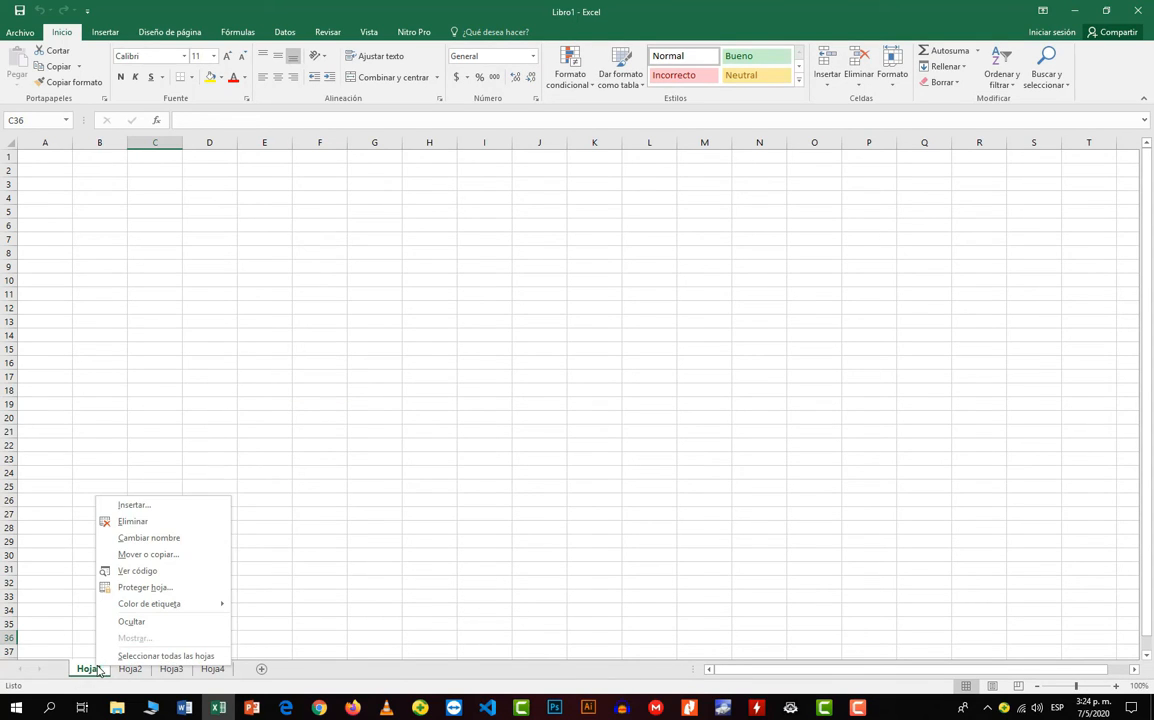
left_click(149, 538)
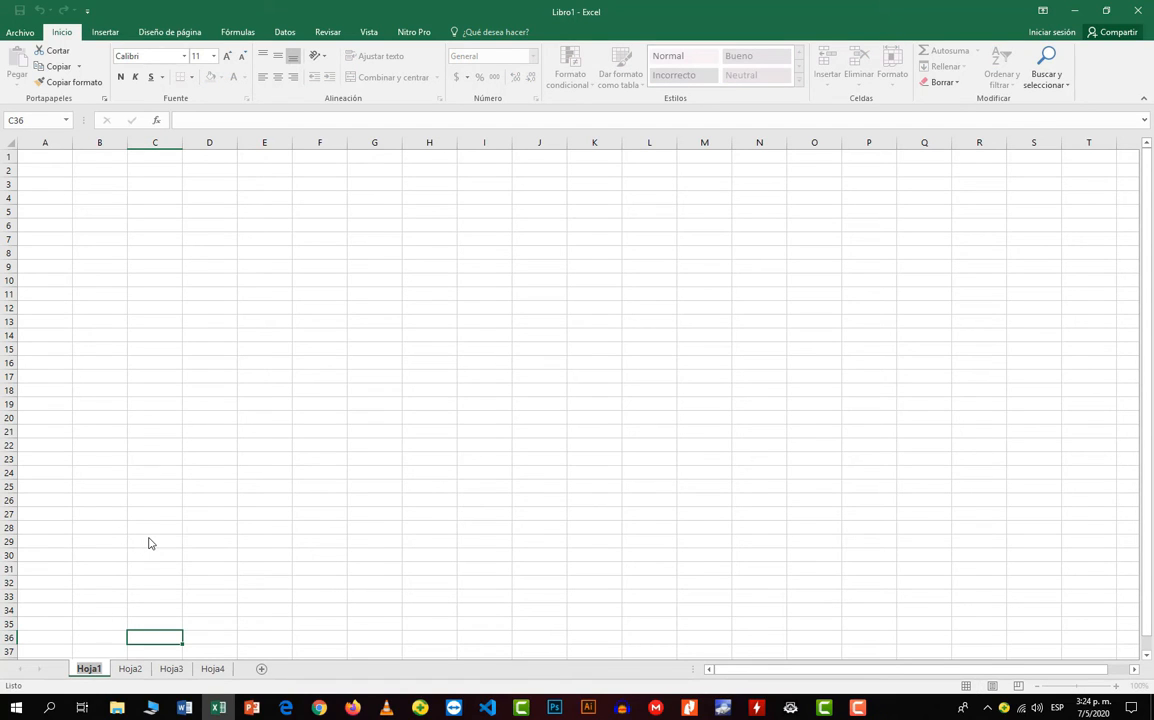
key("BackSpace")
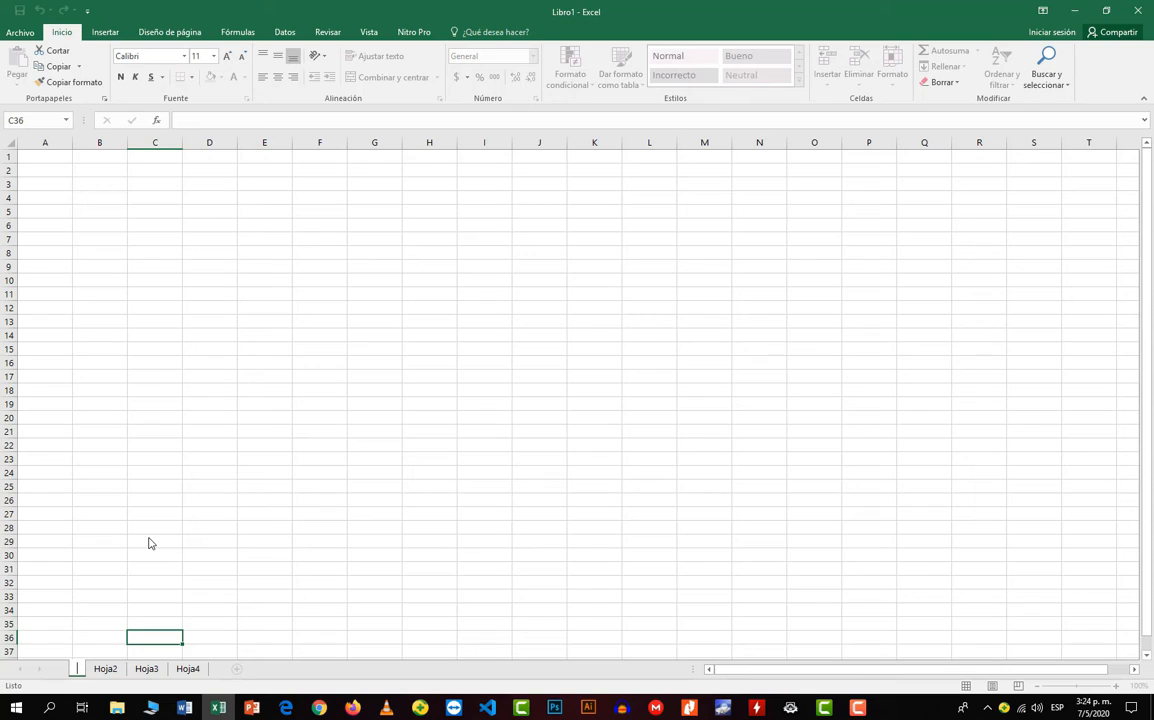
type("n")
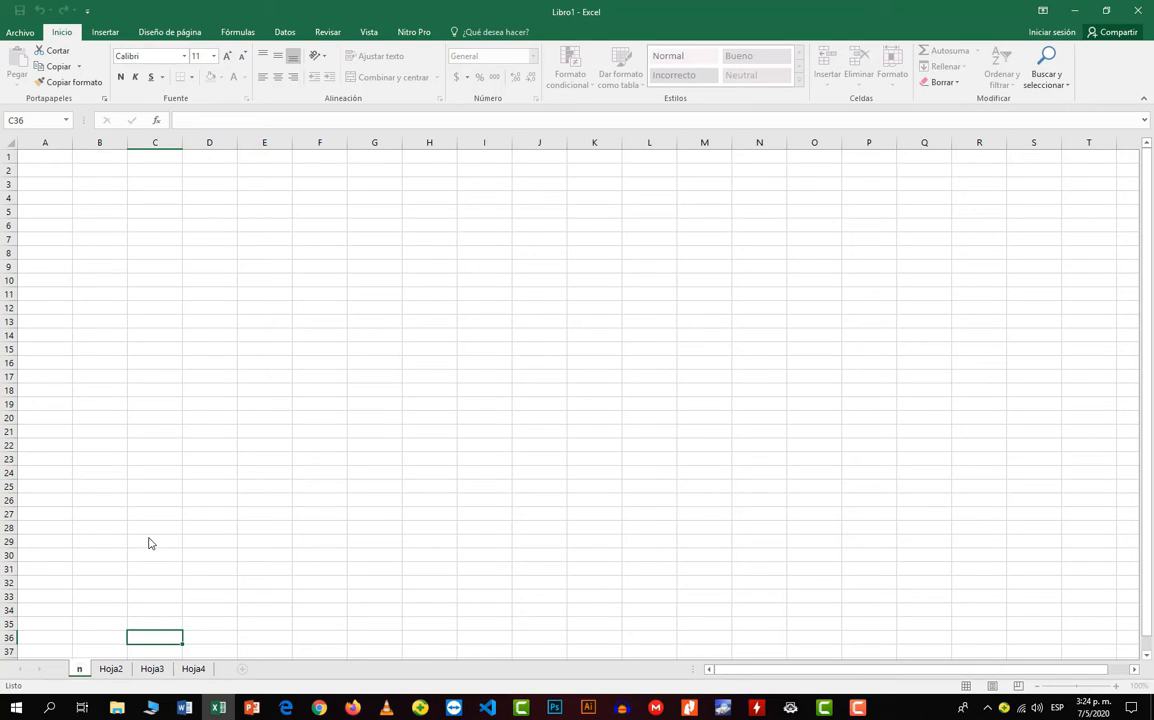
type("OMINAS")
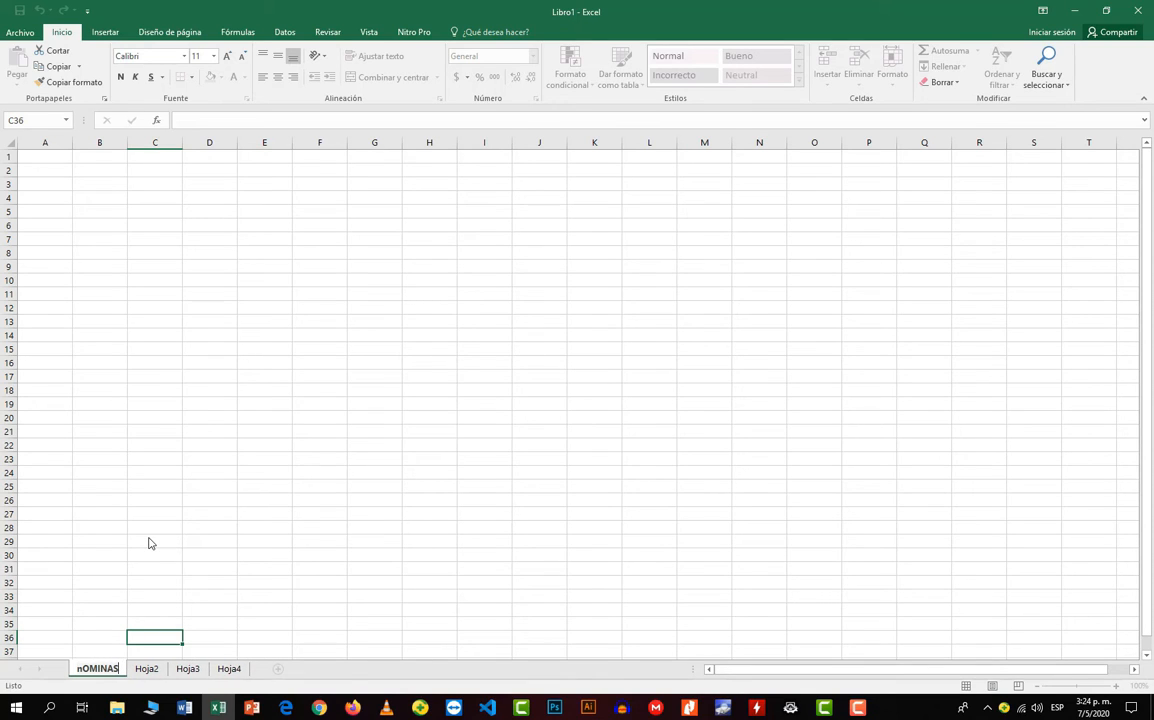
key("BackSpace")
key("BackSpace")
key("BackSpace")
key("BackSpace")
key("BackSpace")
key("BackSpace")
key("BackSpace")
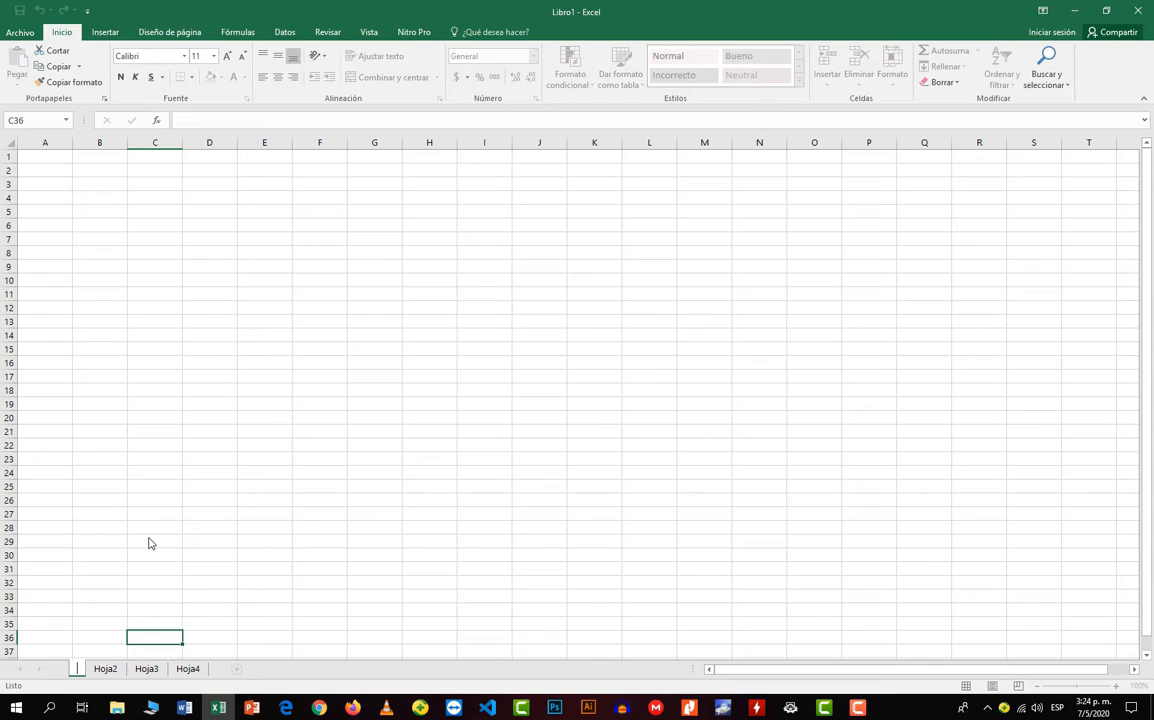
type("N")
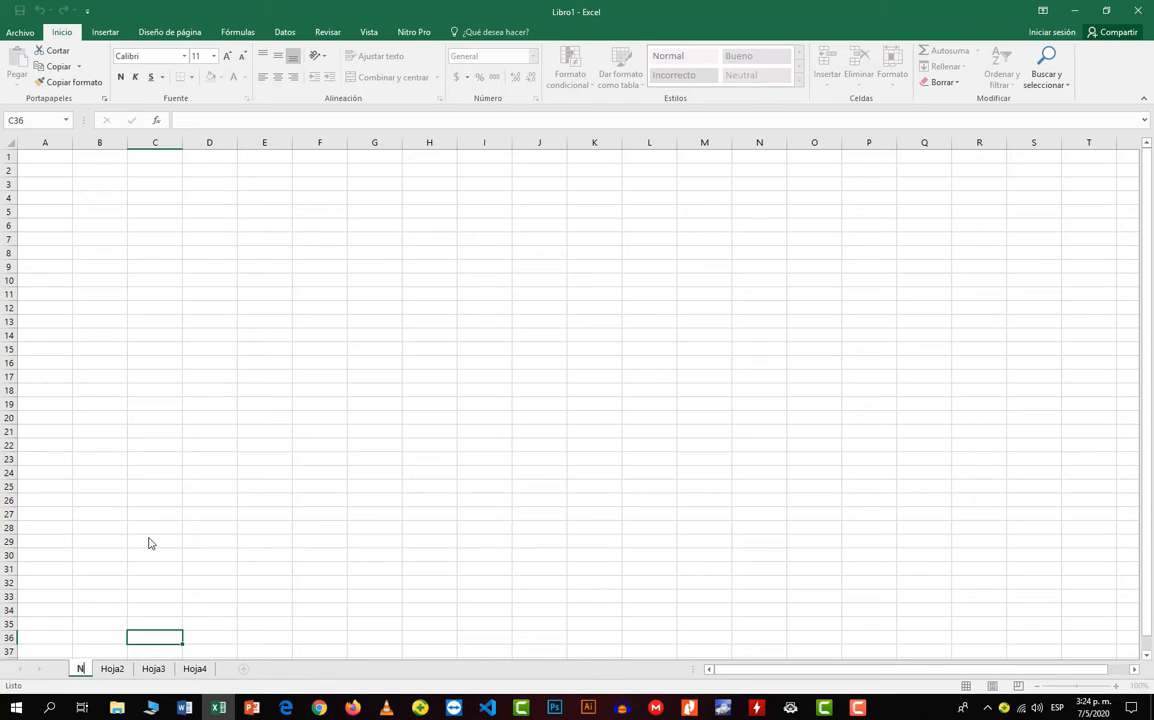
type("ominas")
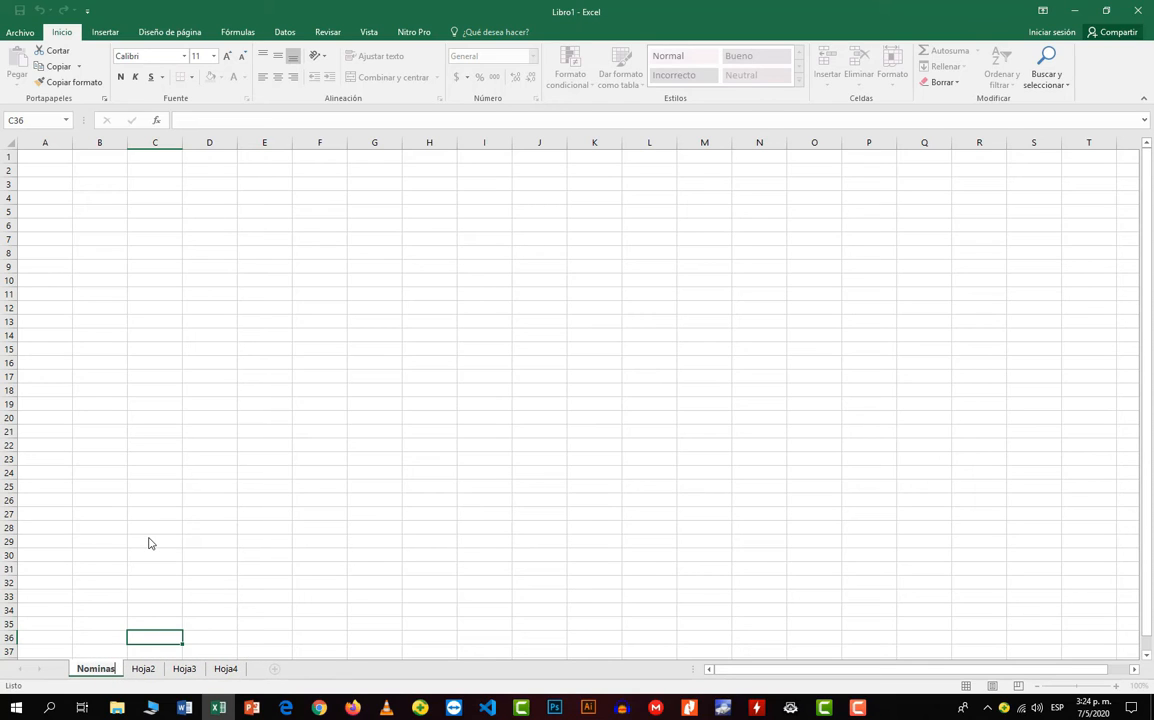
key("Return")
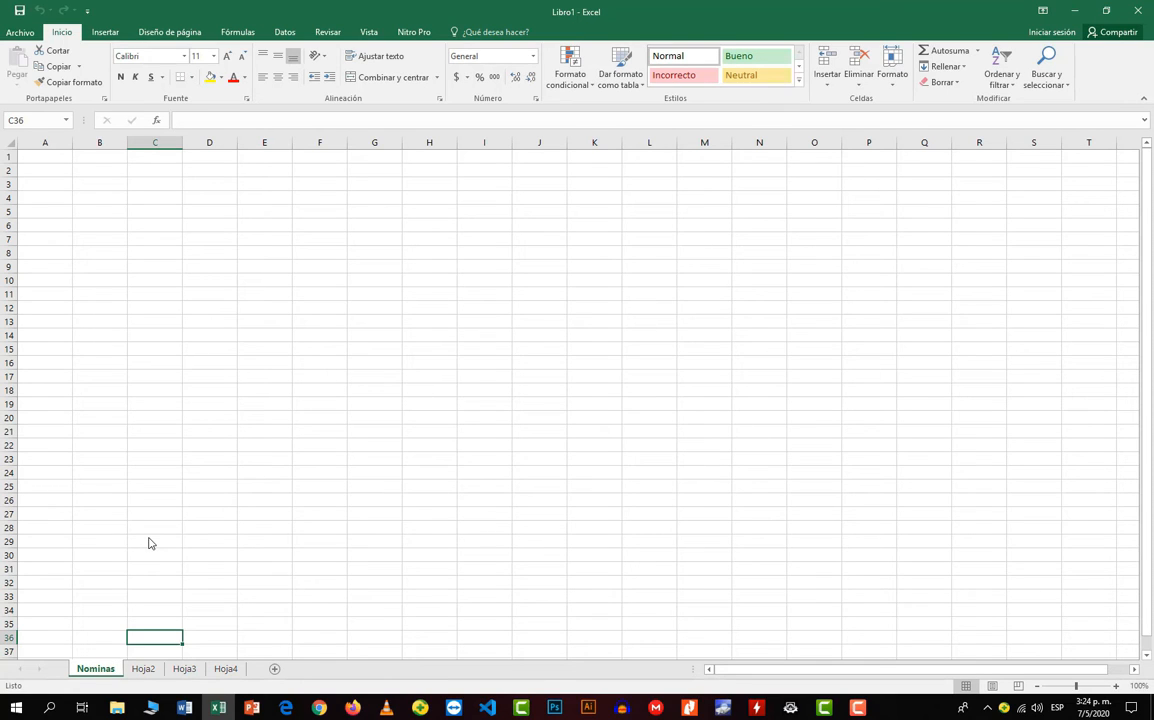
Rename Hoja2 to 'Presupuesto' and Hoja3 to 'Inventarios'.
left_click(146, 670)
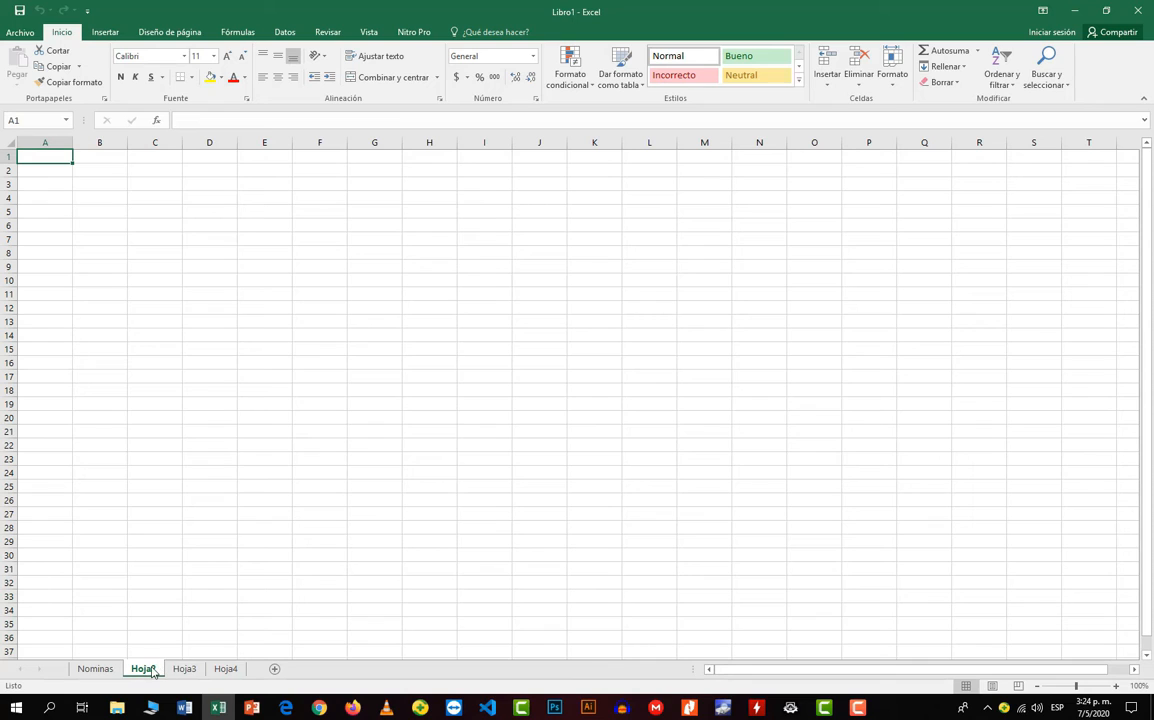
right_click(150, 668)
left_click(195, 540)
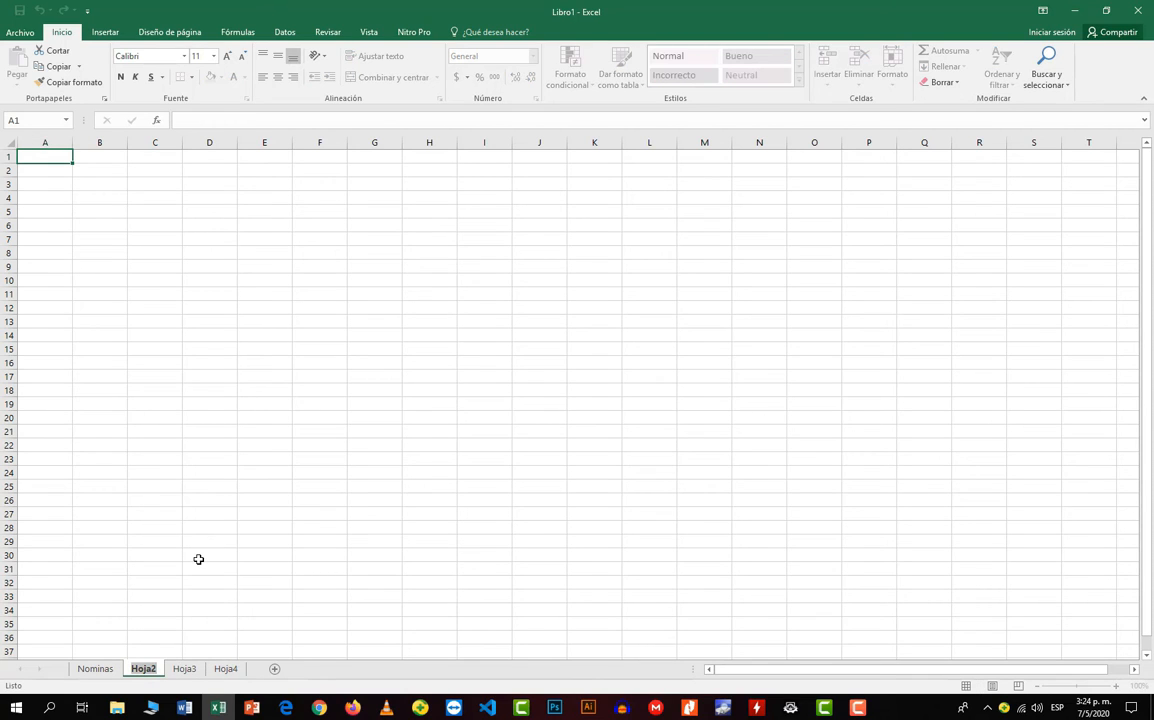
type("P")
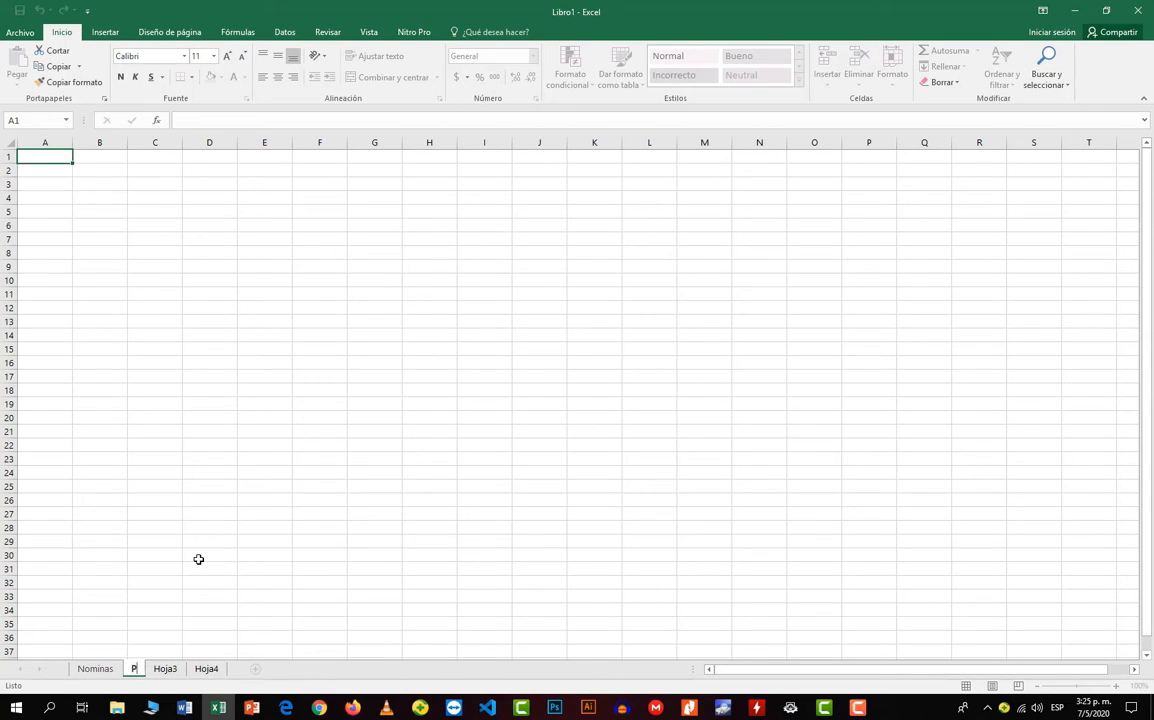
type("resup")
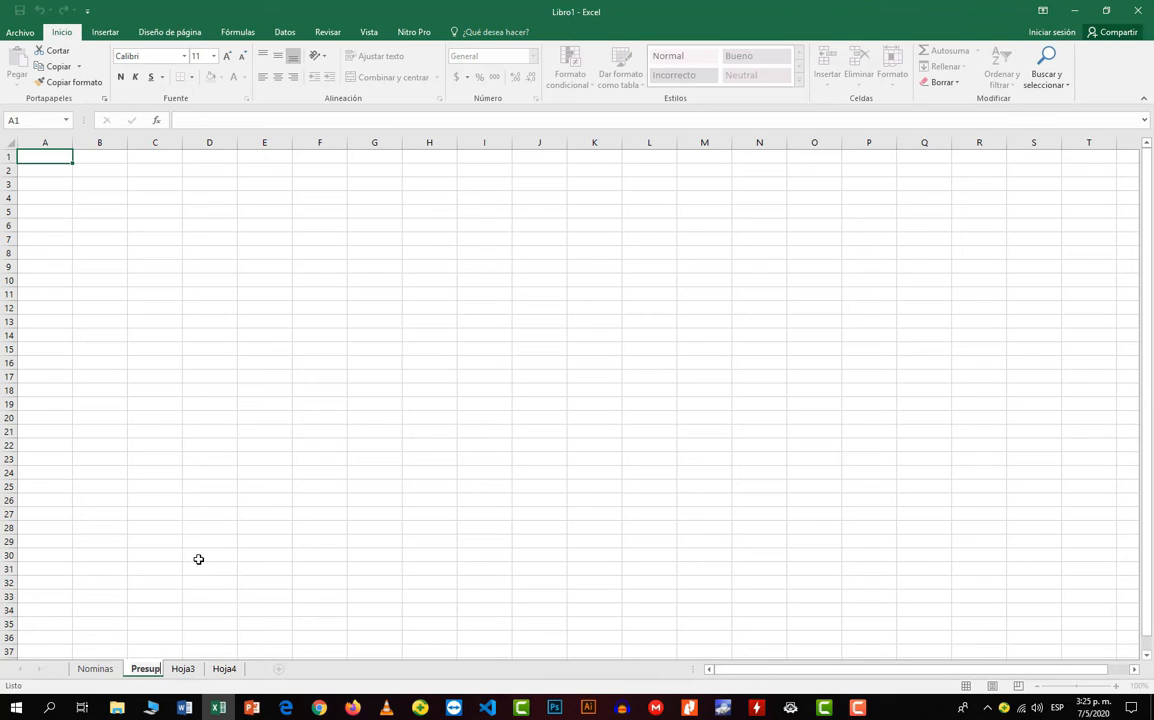
type("uesto")
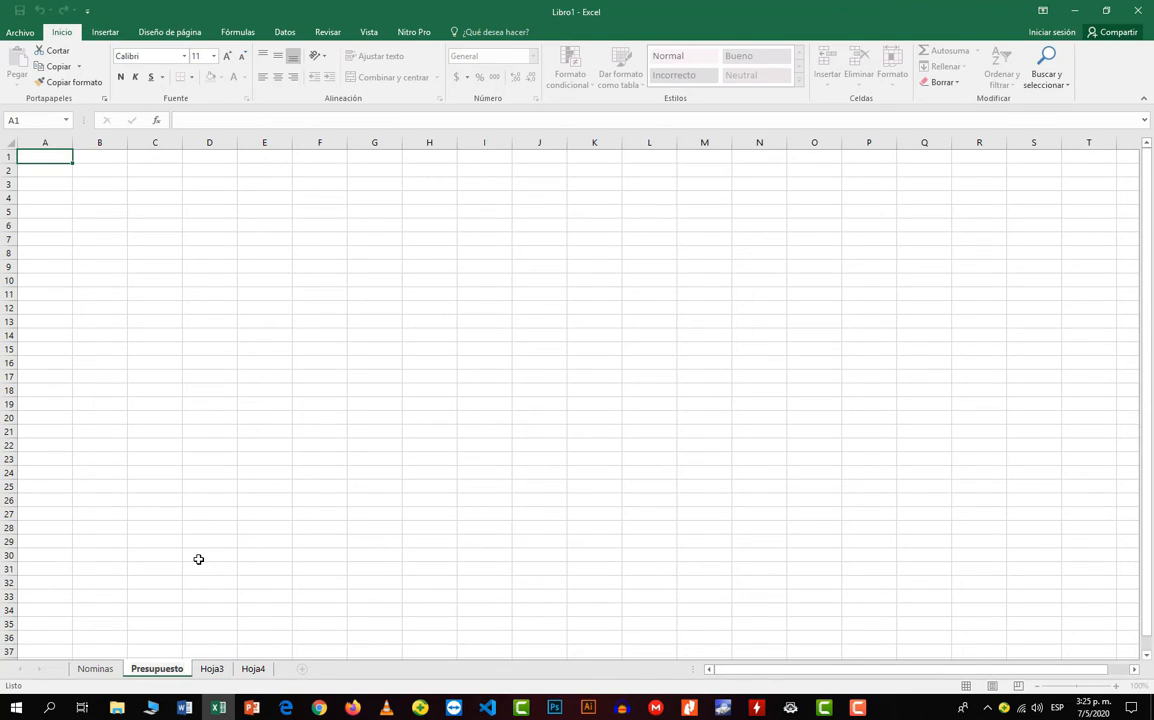
key("Return")
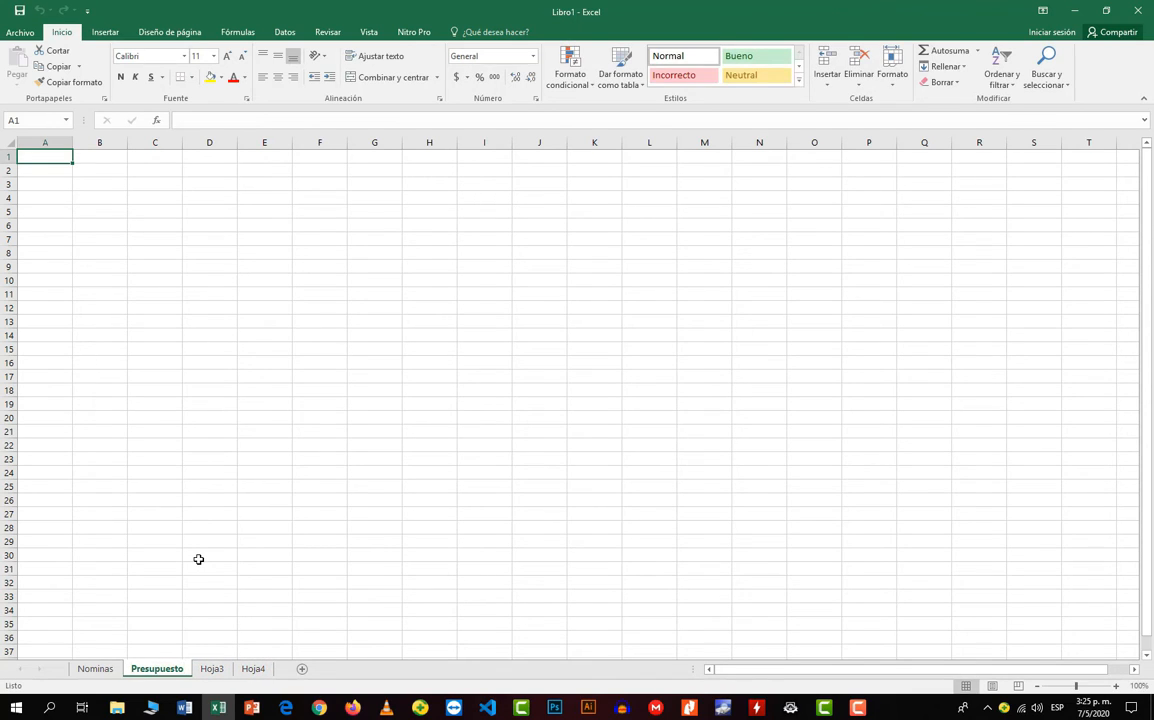
right_click(212, 668)
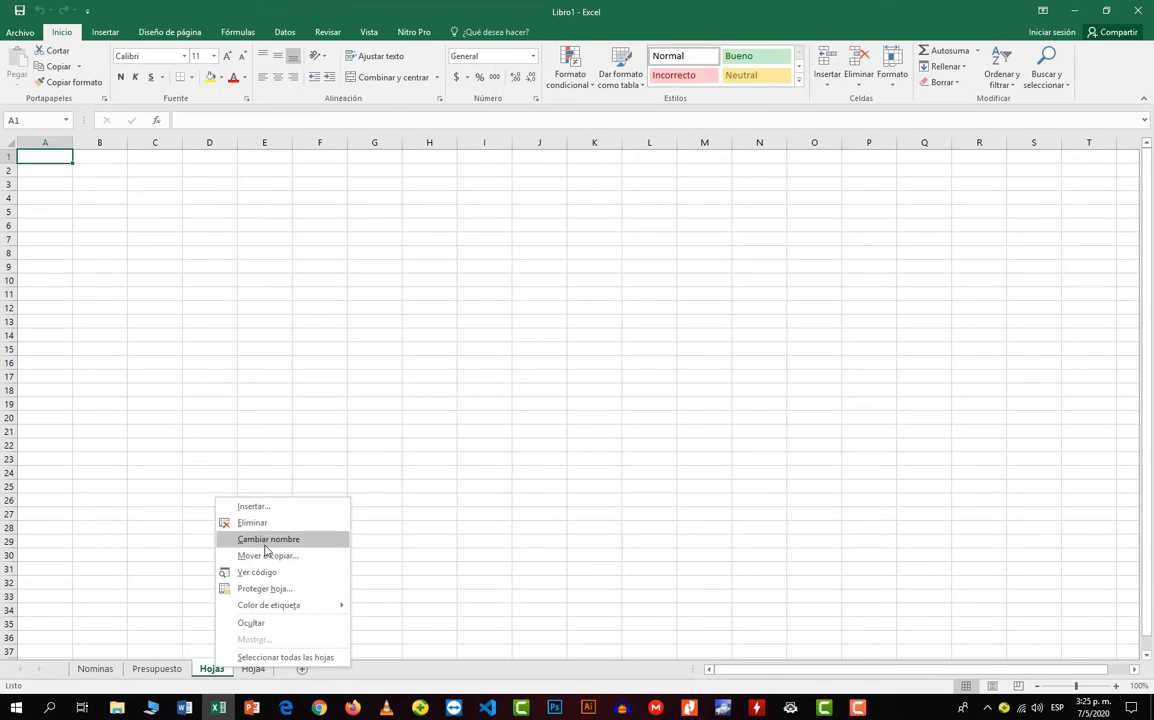
left_click(266, 541)
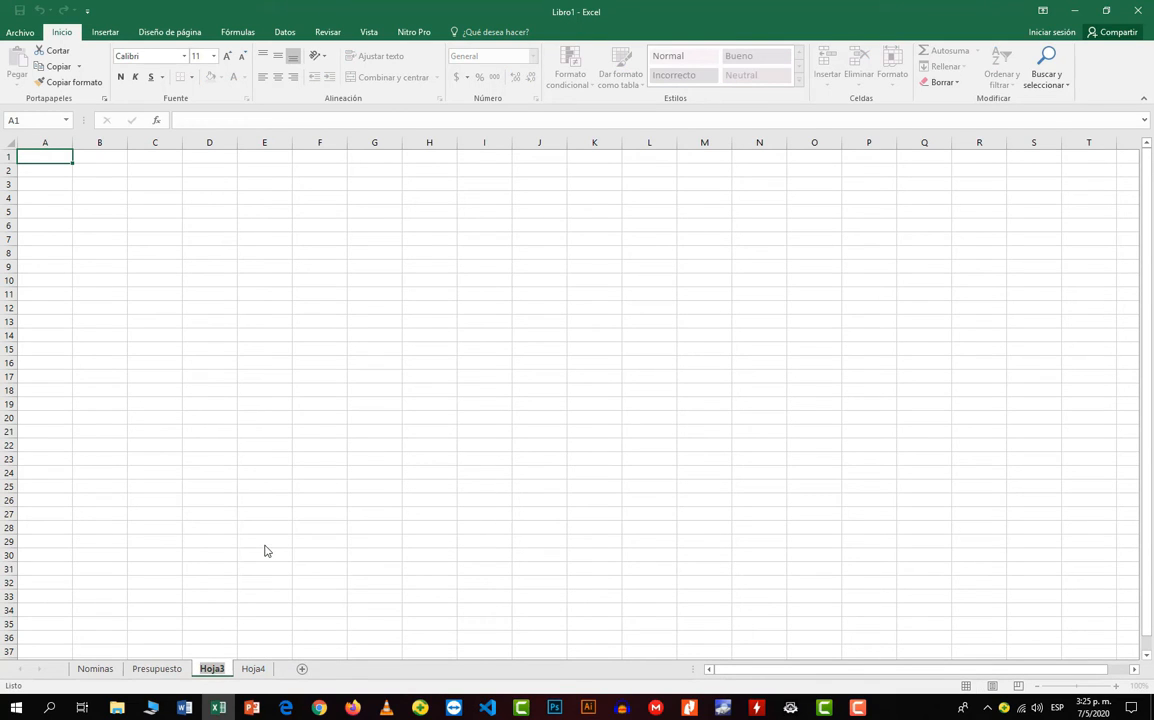
type("Inv")
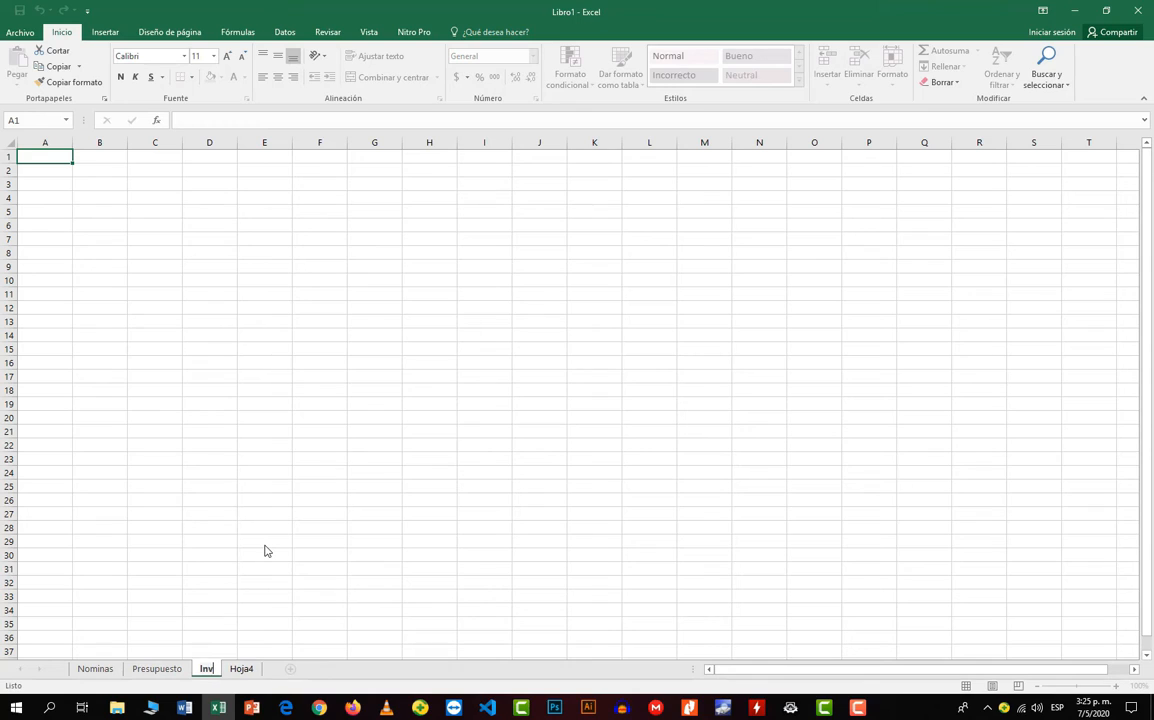
type("entar")
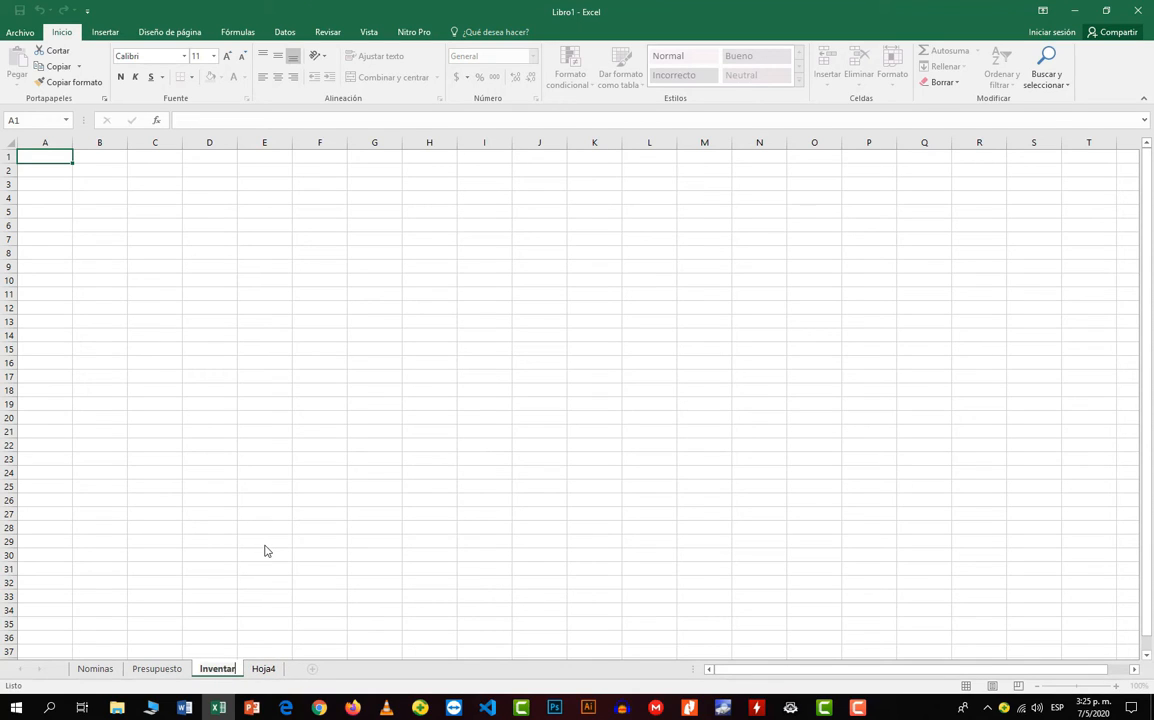
type("ios")
key("Return")
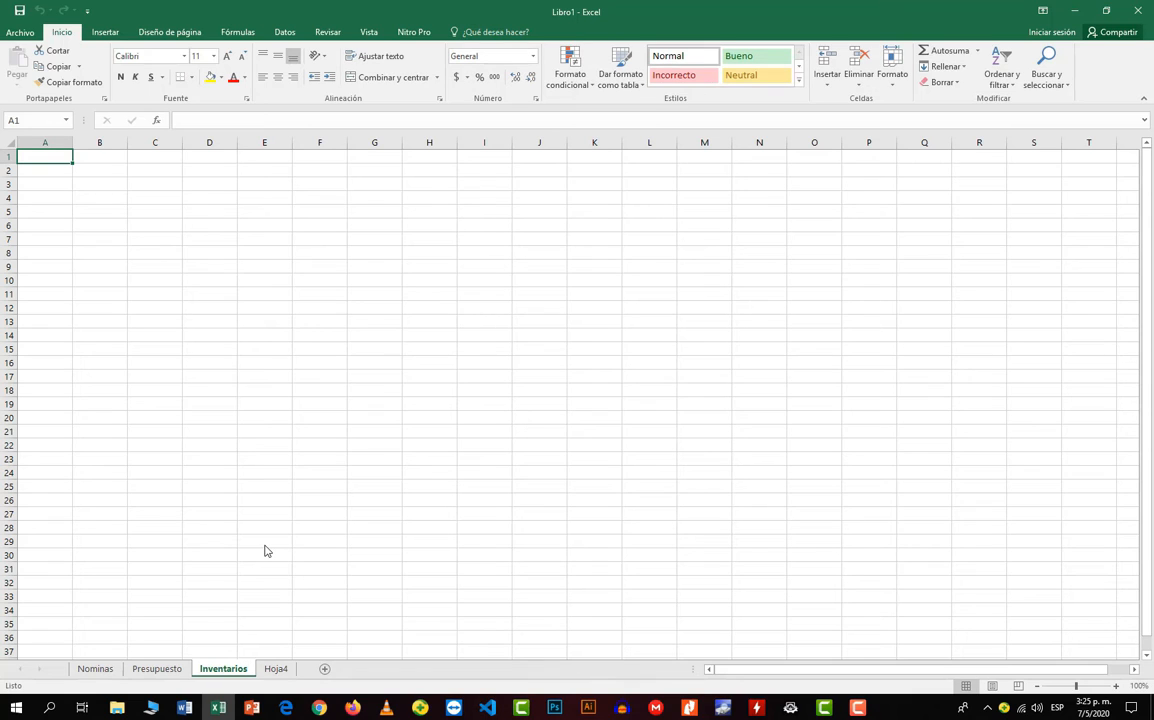
Rename Hoja4 to 'Finanzas' and type + in cell A1 to start a formula.
right_click(276, 672)
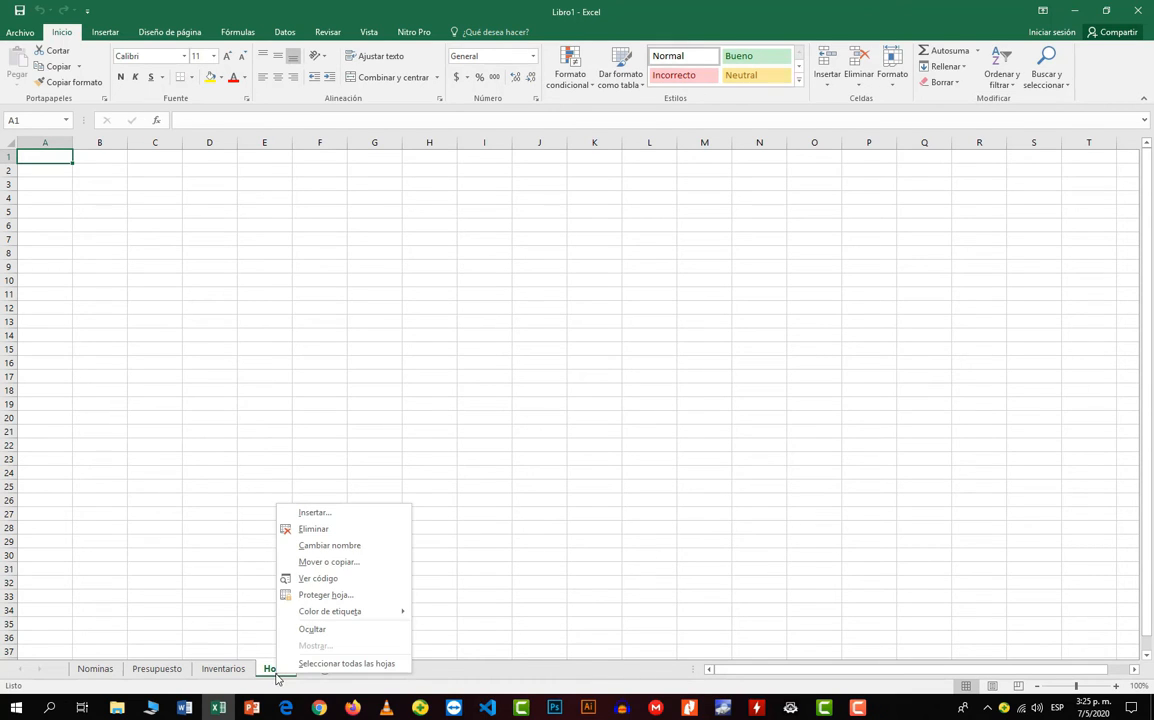
left_click(317, 548)
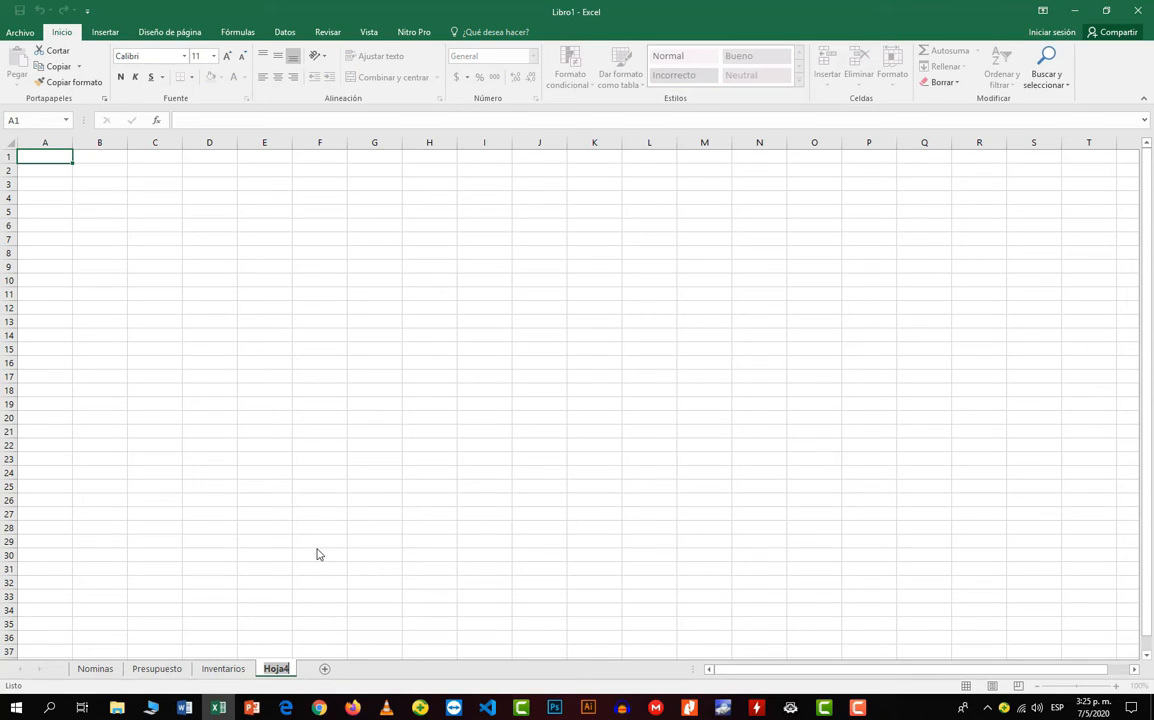
type("Finanzas")
key("Return")
type("+")
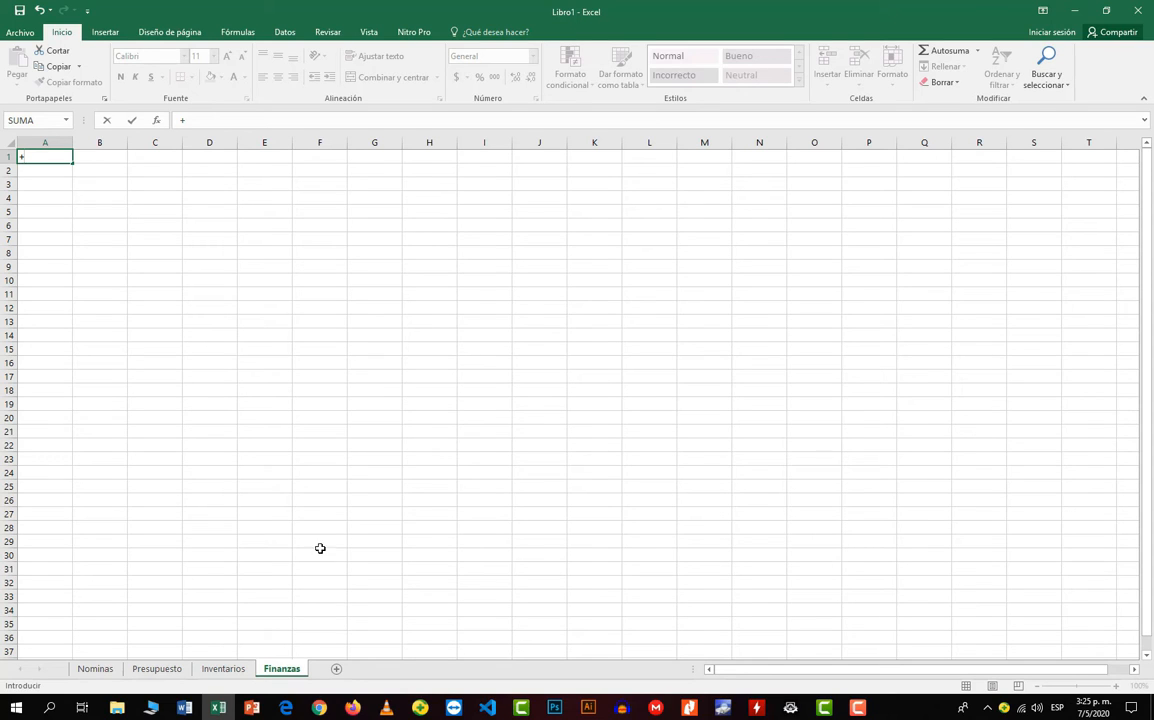
Complete the Finanzas A1 formula as a reference to Nominas cell E32, showing 0.
left_click(224, 668)
left_click(156, 668)
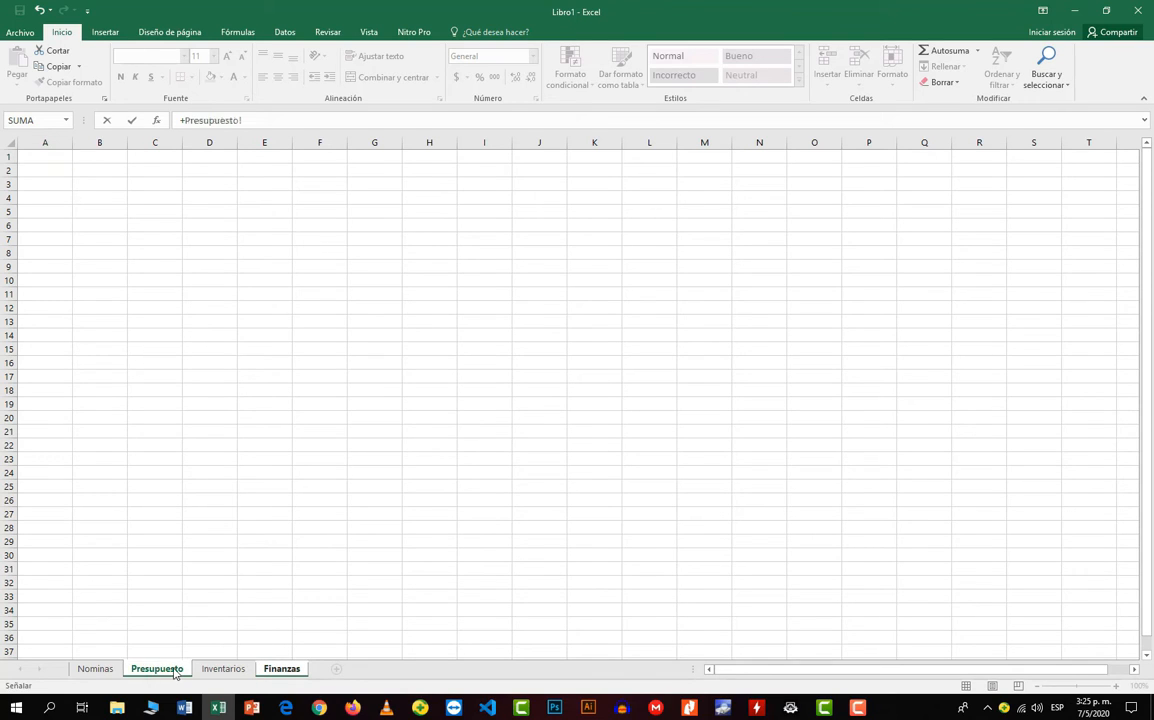
left_click(100, 669)
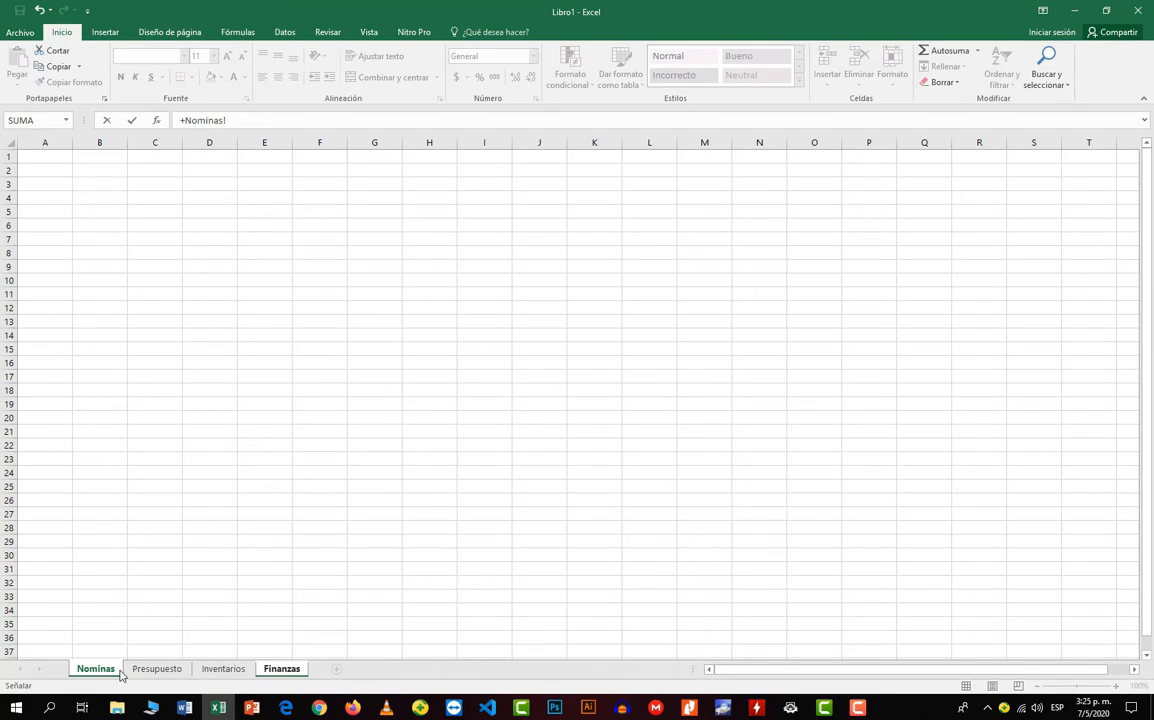
left_click(298, 624)
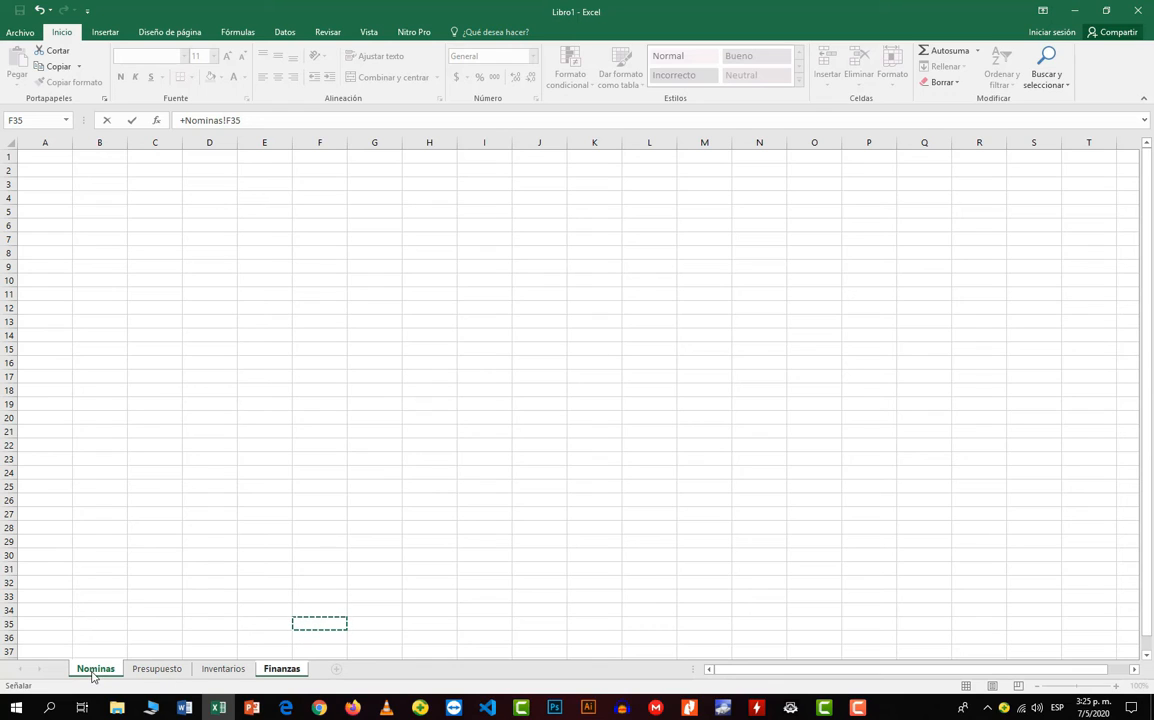
left_click(278, 669)
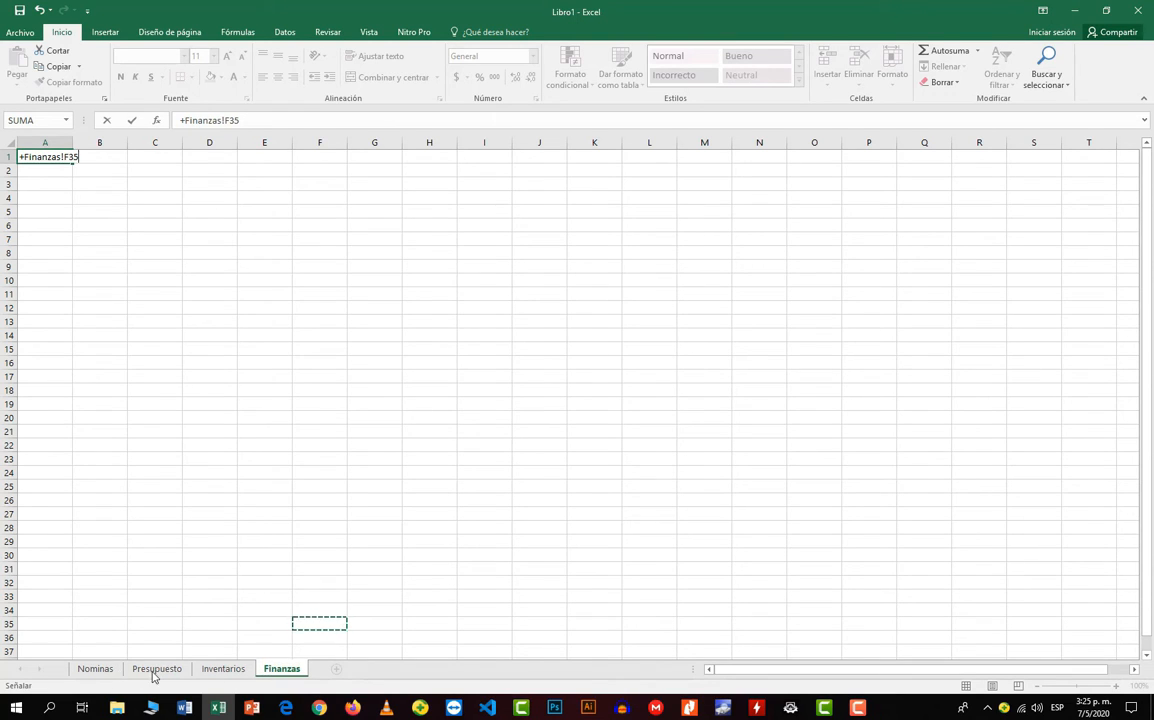
left_click(92, 670)
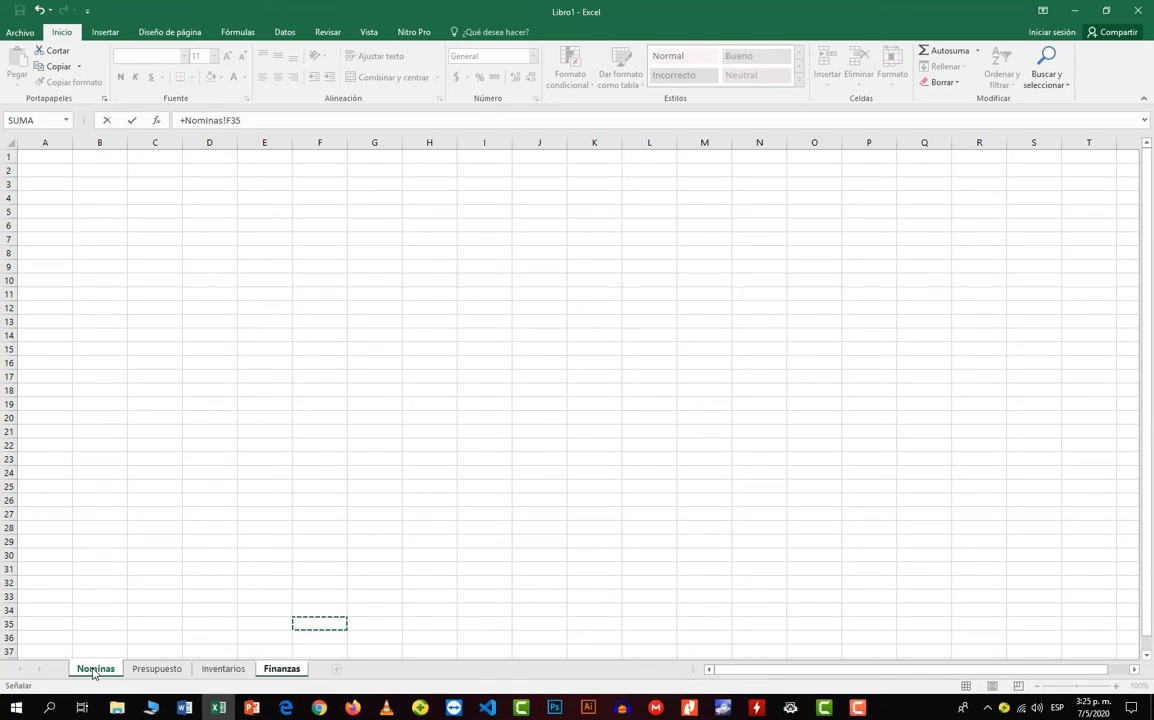
left_click(283, 669)
key("Return")
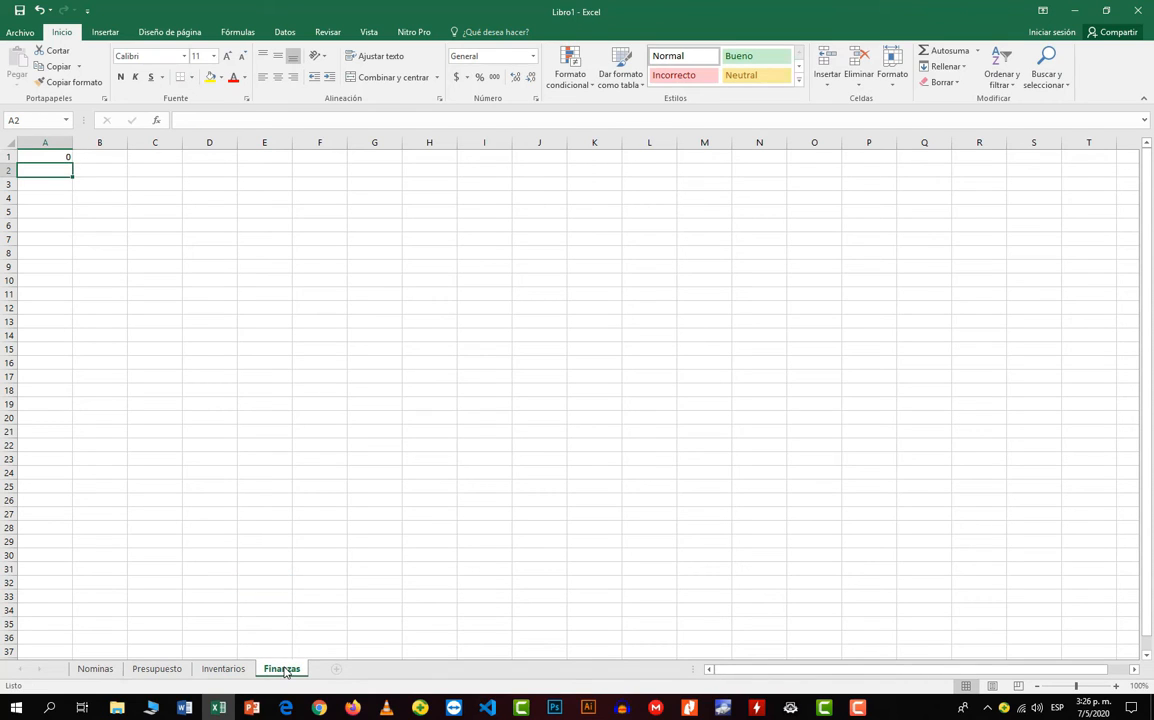
left_click(97, 669)
Colour the Nominas tab green and view the tab colour options for Presupuesto.
right_click(103, 669)
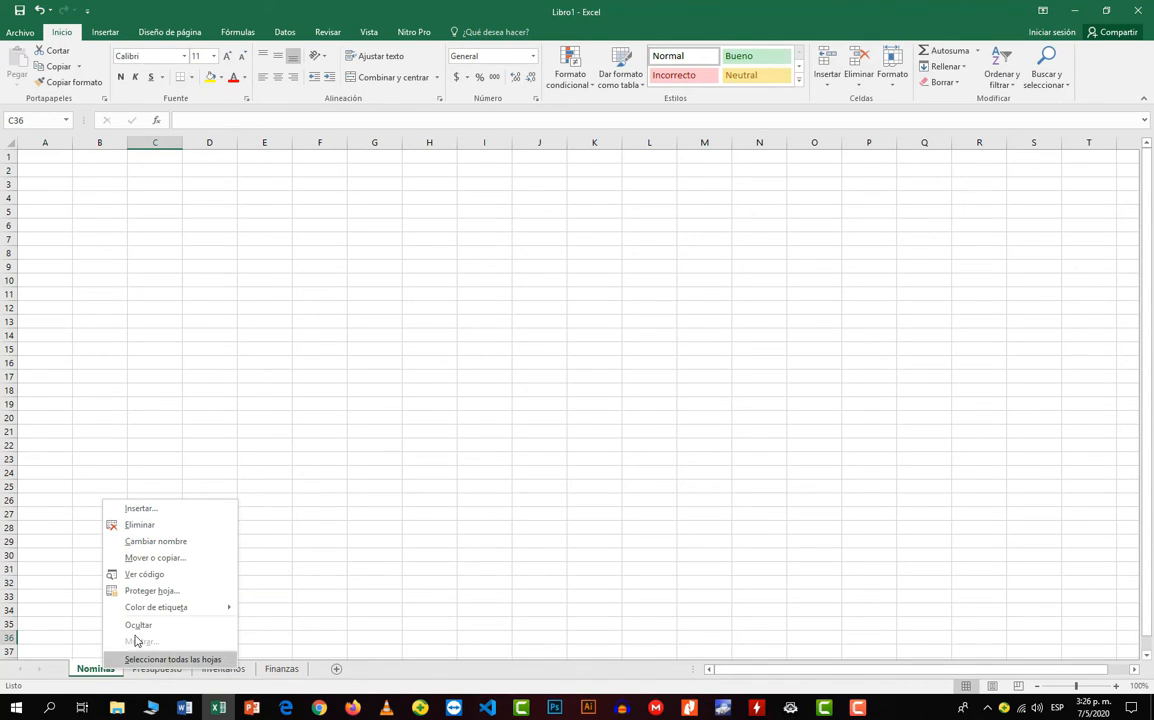
mouse_move(200, 607)
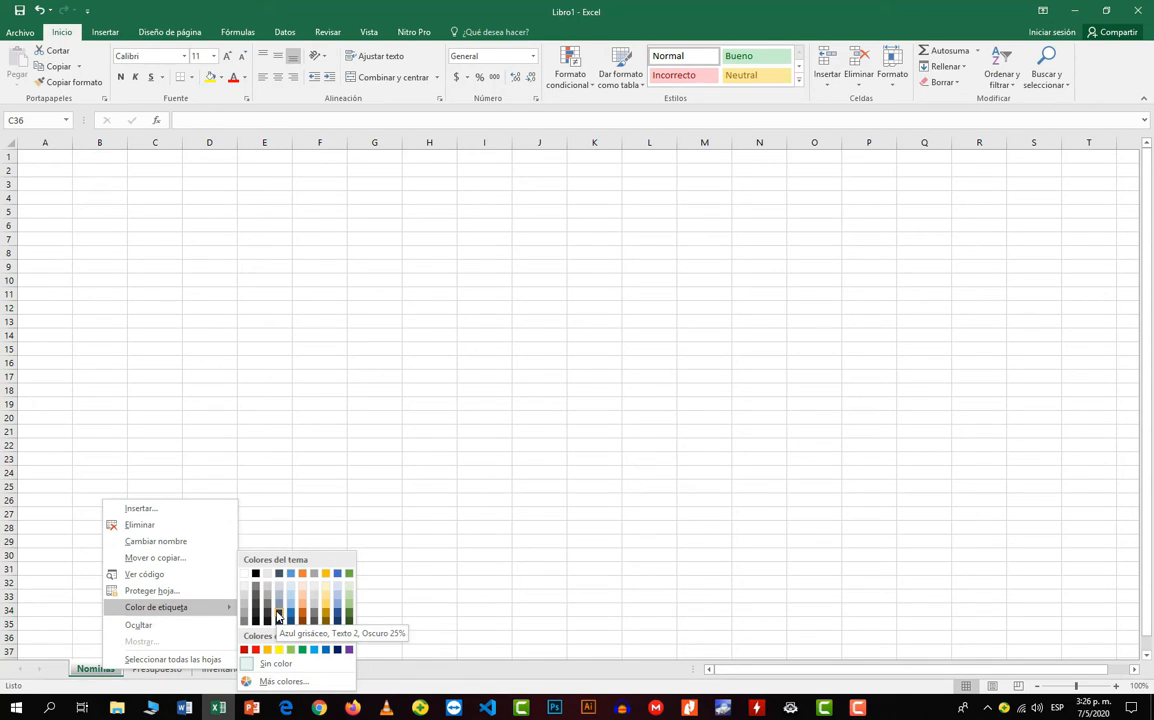
left_click(350, 620)
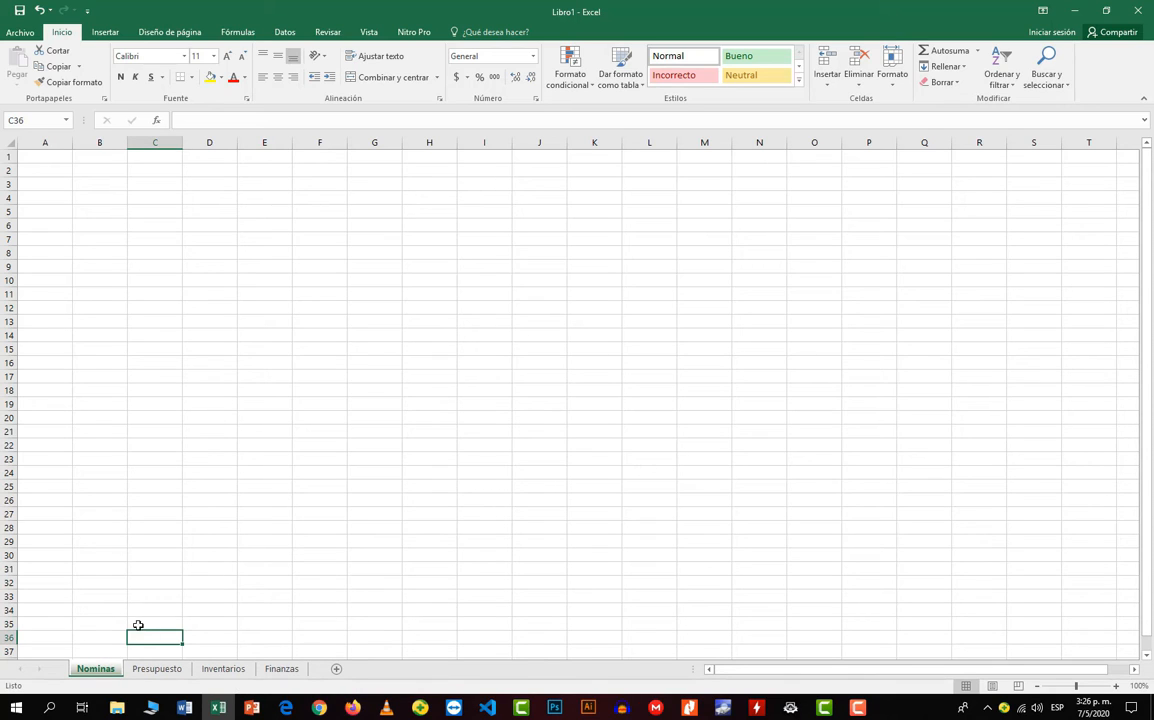
left_click(157, 672)
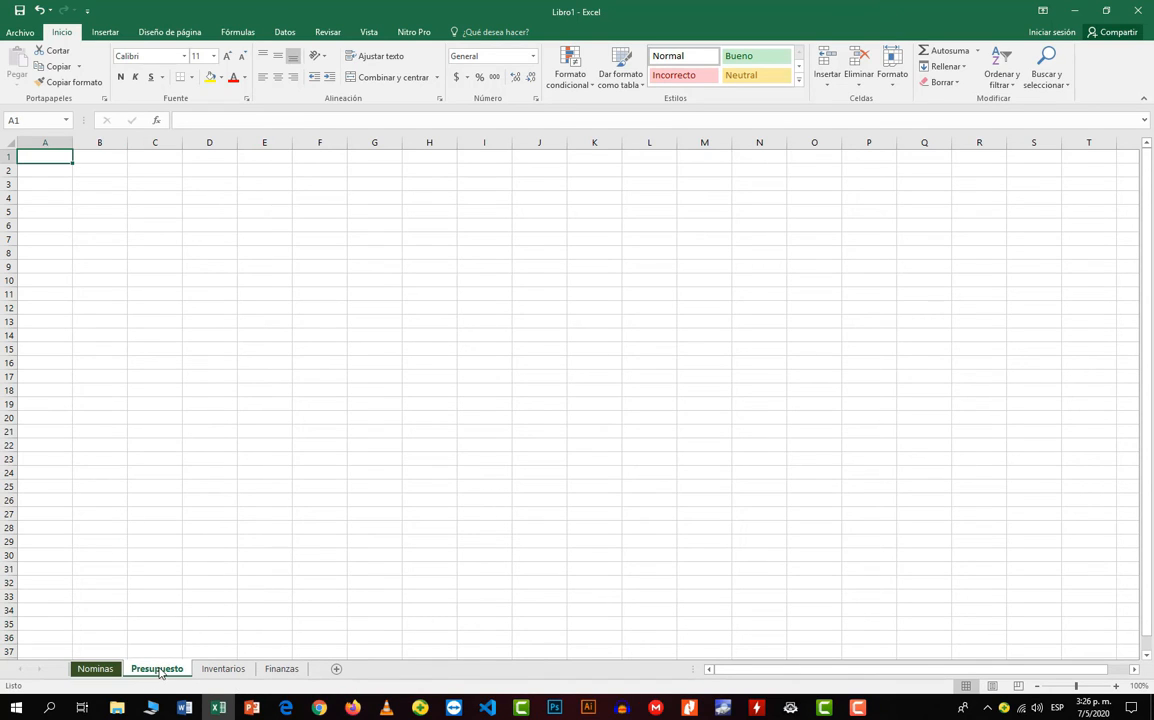
right_click(159, 673)
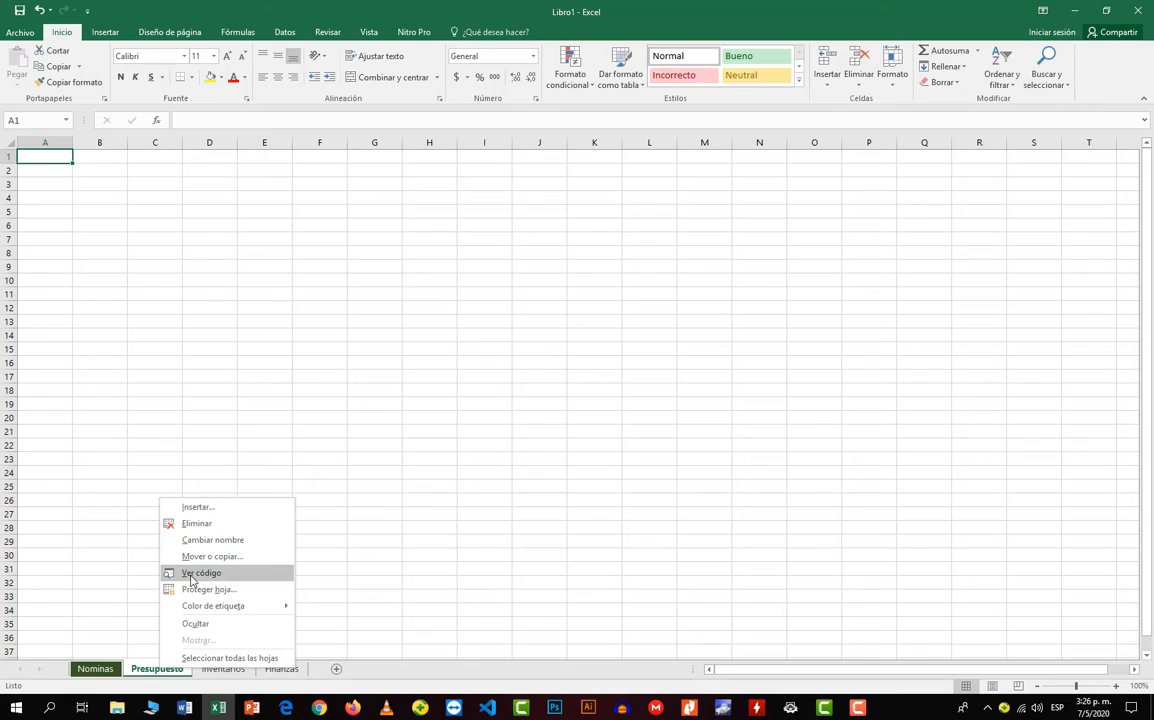
mouse_move(237, 606)
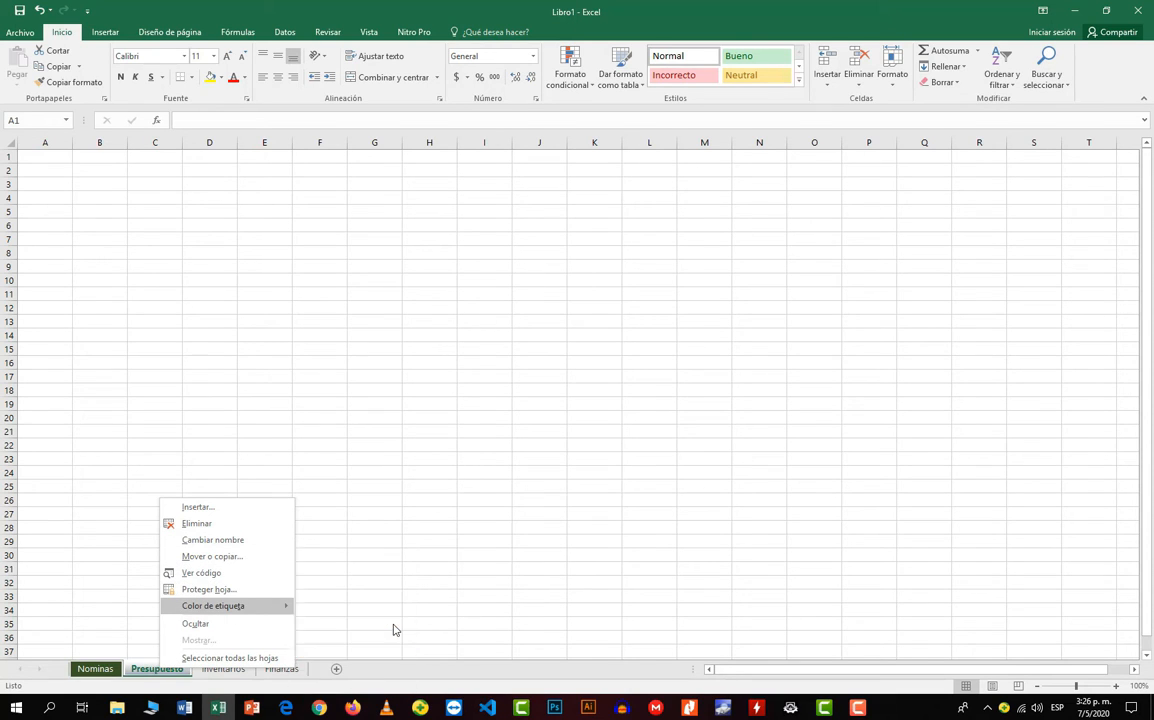
left_click(361, 612)
Colour the Inventarios tab red and the Finanzas tab yellow, then return to Nominas.
left_click(223, 668)
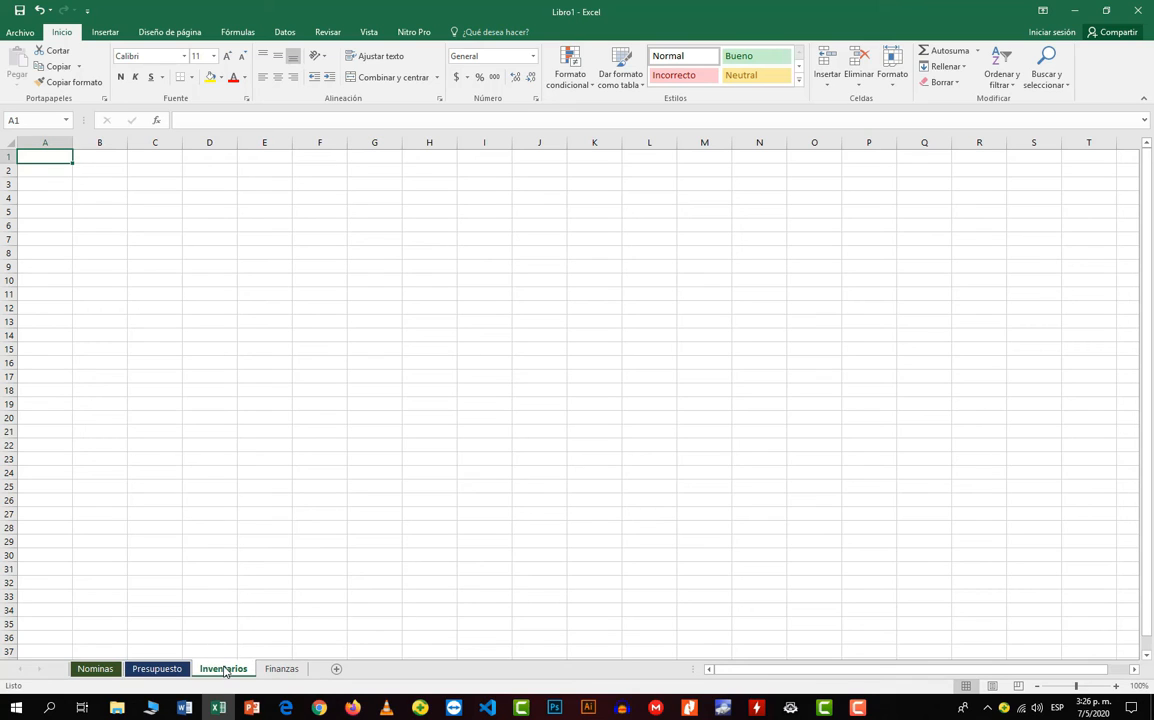
right_click(225, 668)
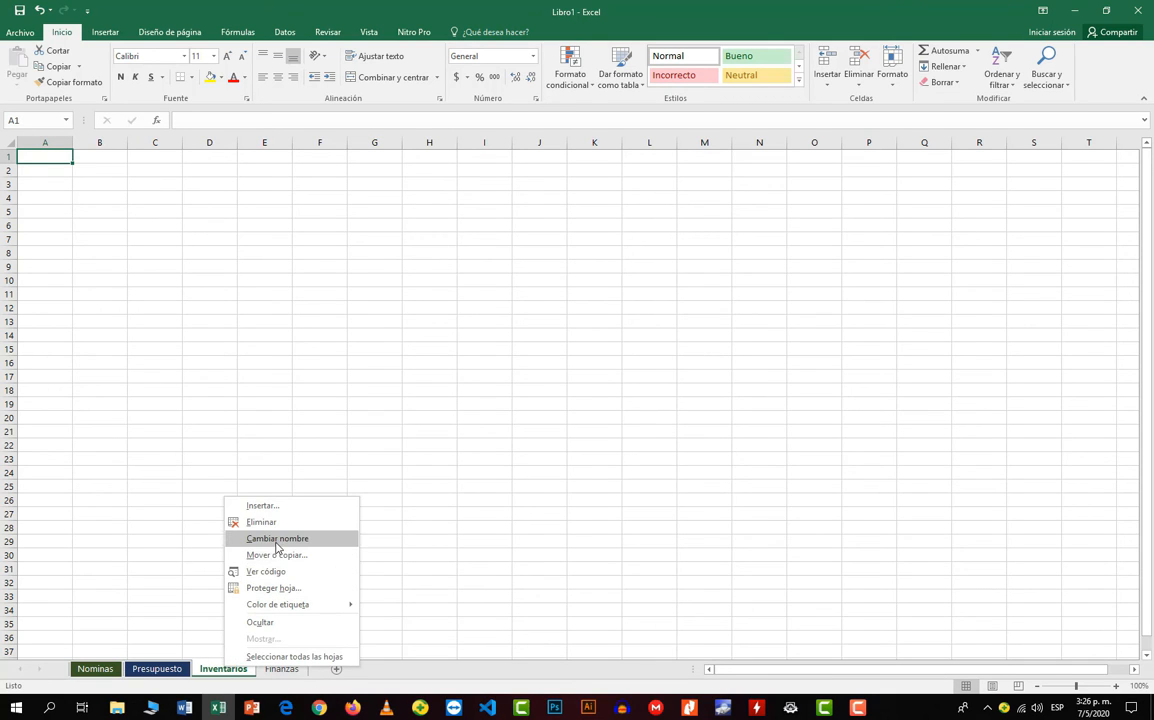
mouse_move(343, 605)
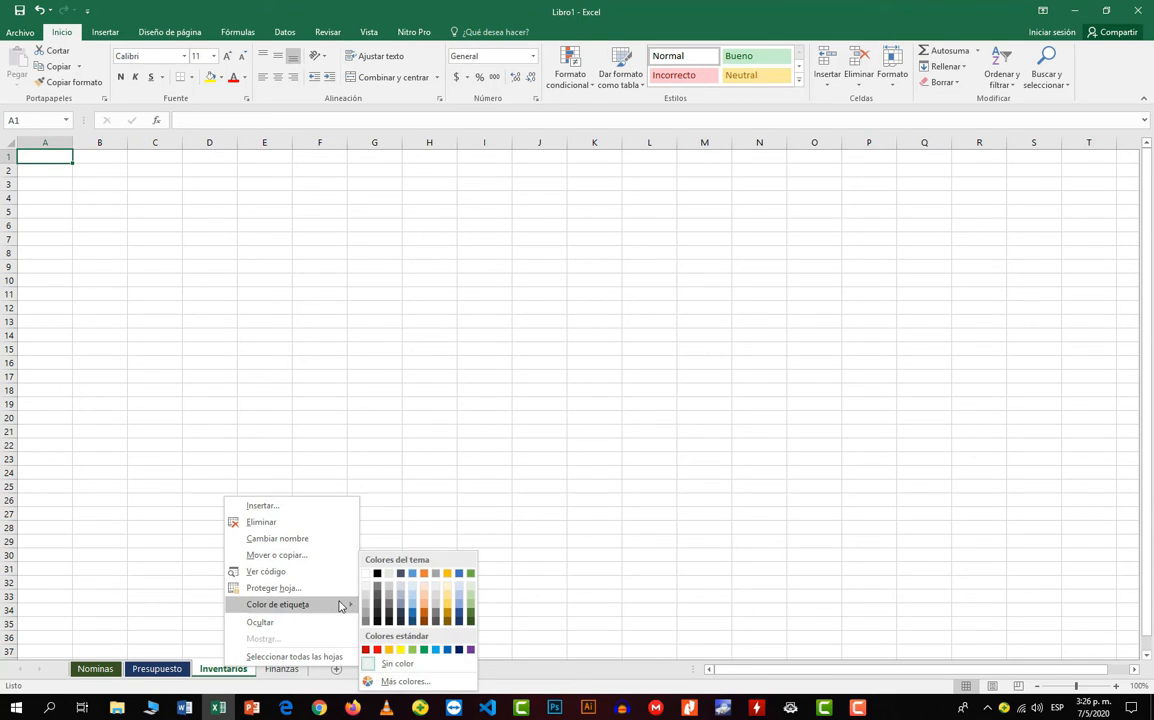
left_click(367, 651)
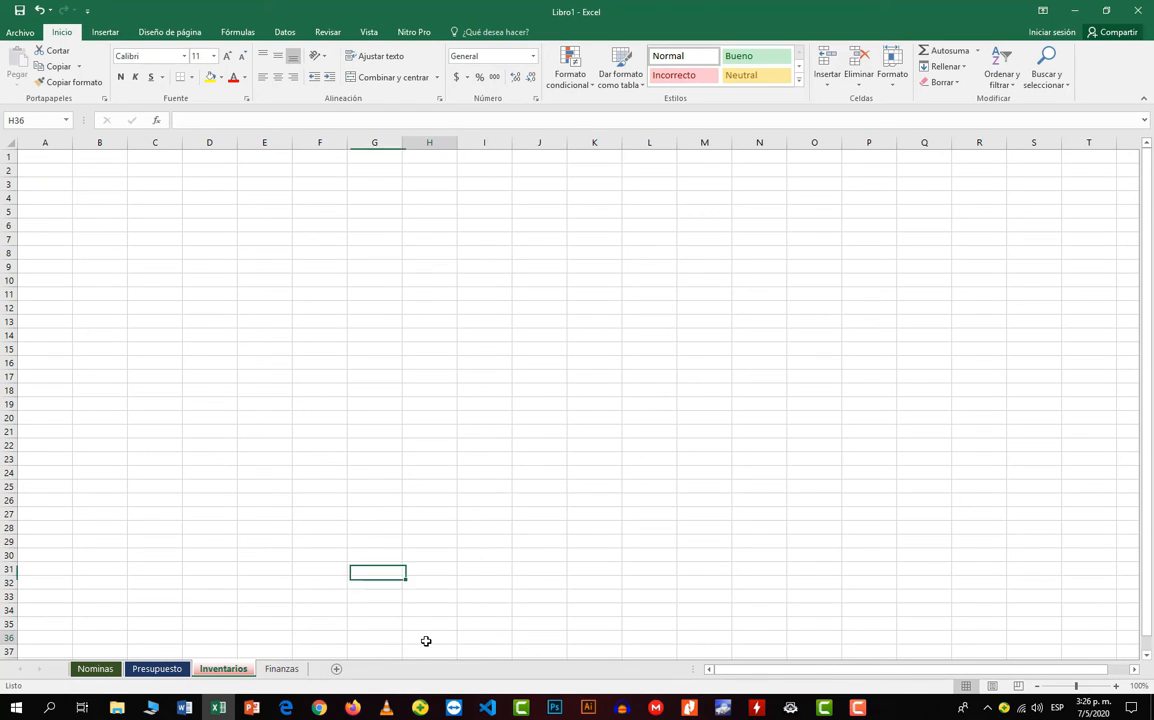
left_click(300, 668)
right_click(297, 669)
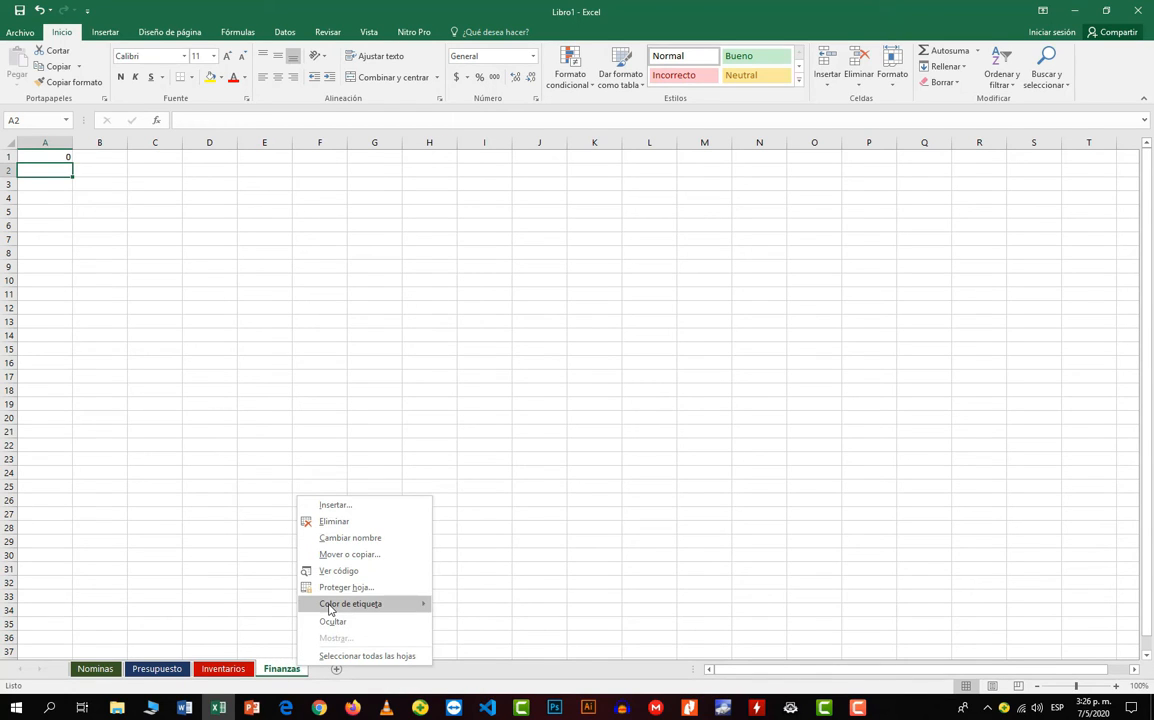
mouse_move(388, 606)
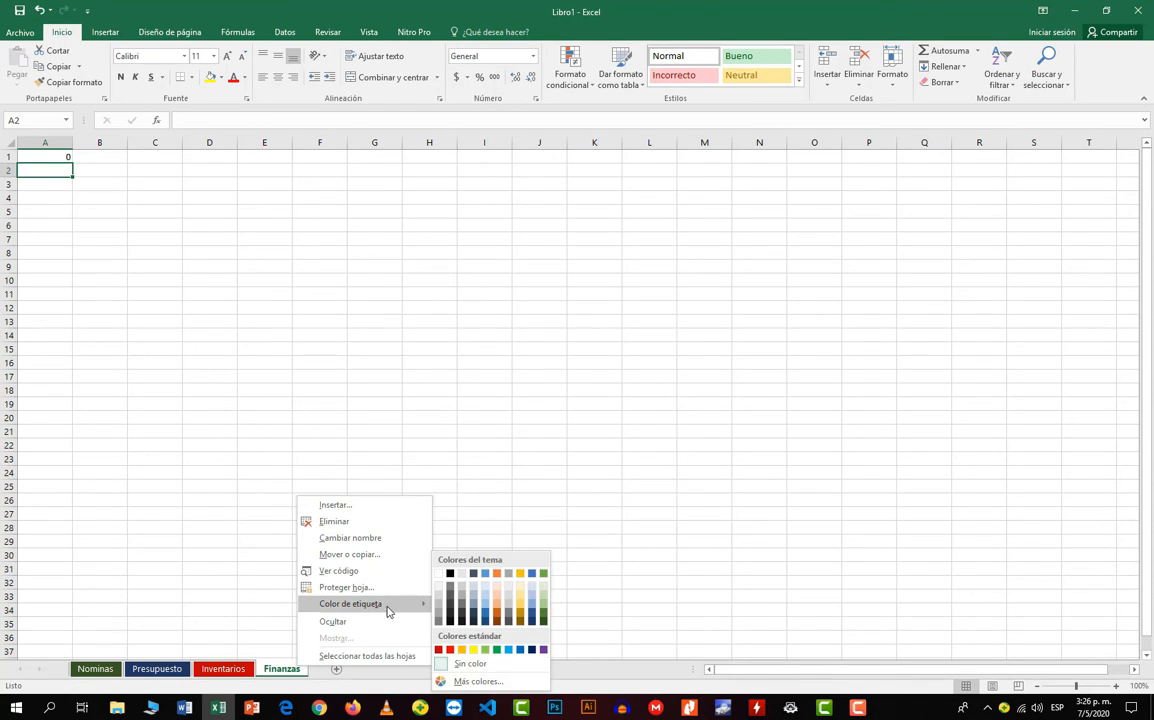
left_click(472, 651)
left_click(457, 609)
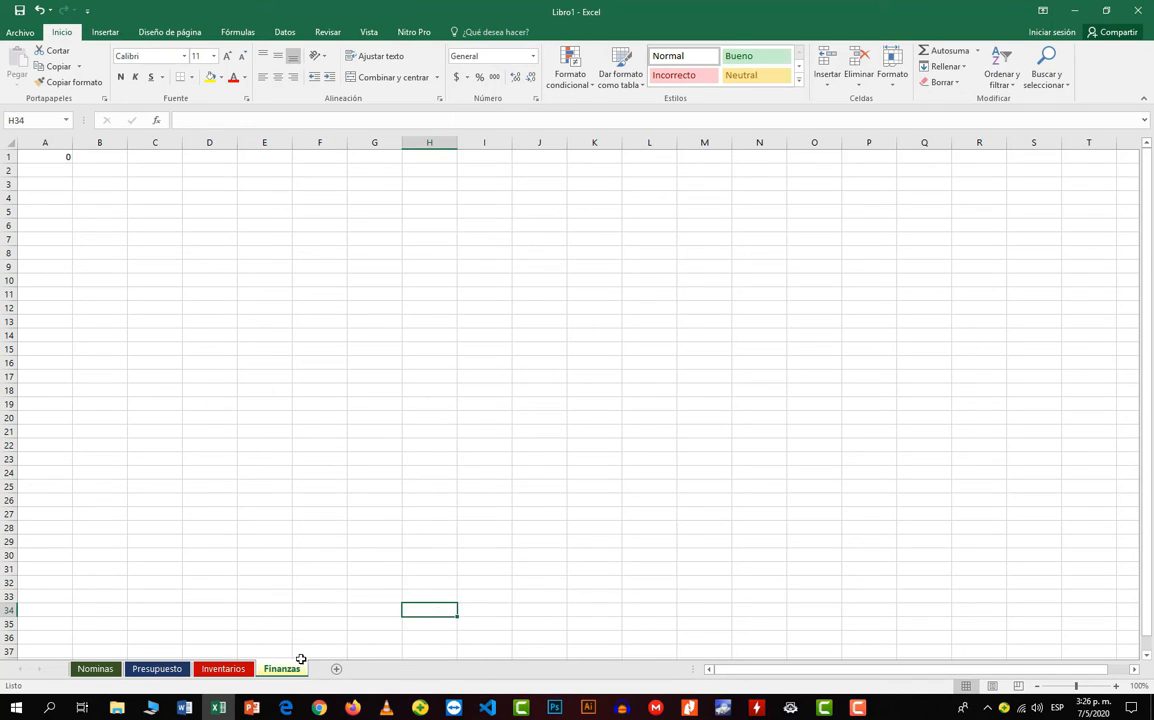
left_click(224, 671)
left_click(158, 669)
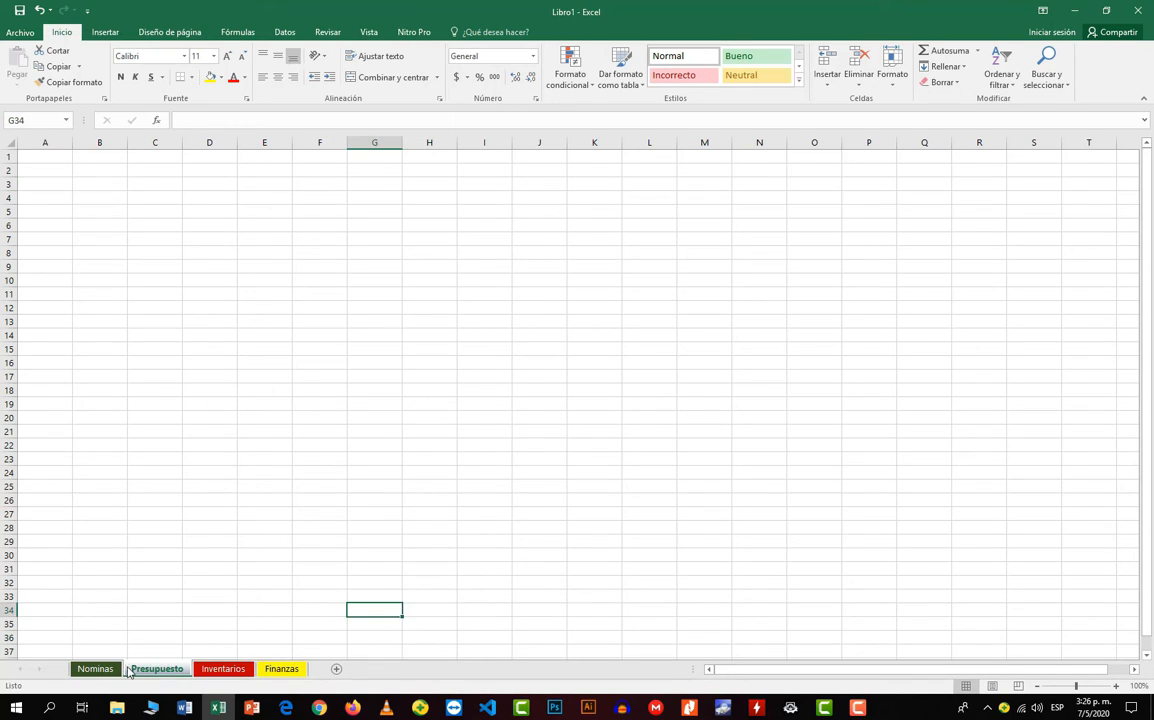
left_click(106, 670)
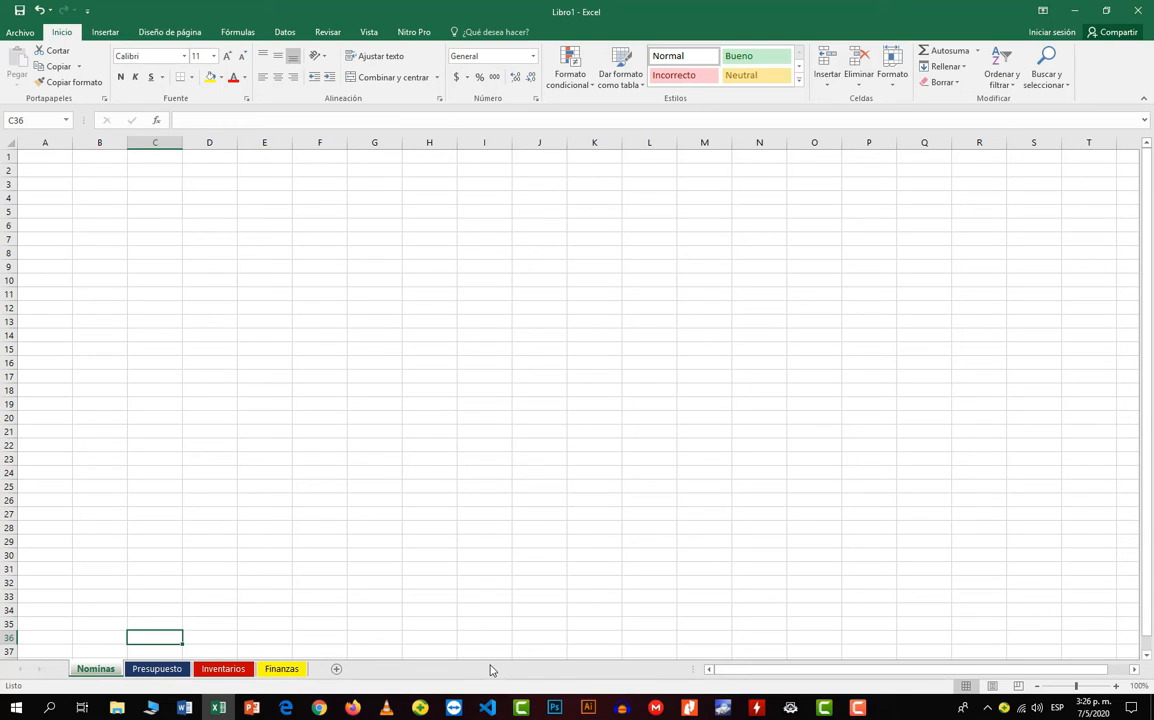
Flip repeatedly through the Presupuesto, Inventarios, Nominas and Finanzas tabs, ending on Finanzas.
left_click(155, 668)
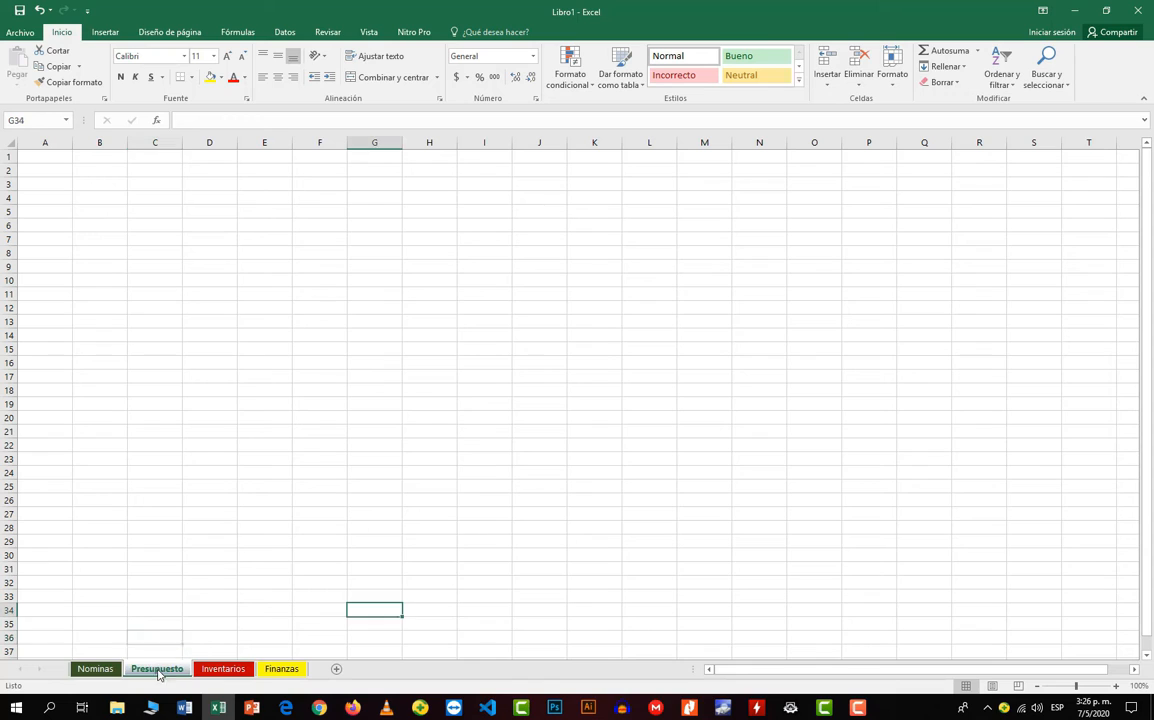
left_click(232, 669)
left_click(276, 670)
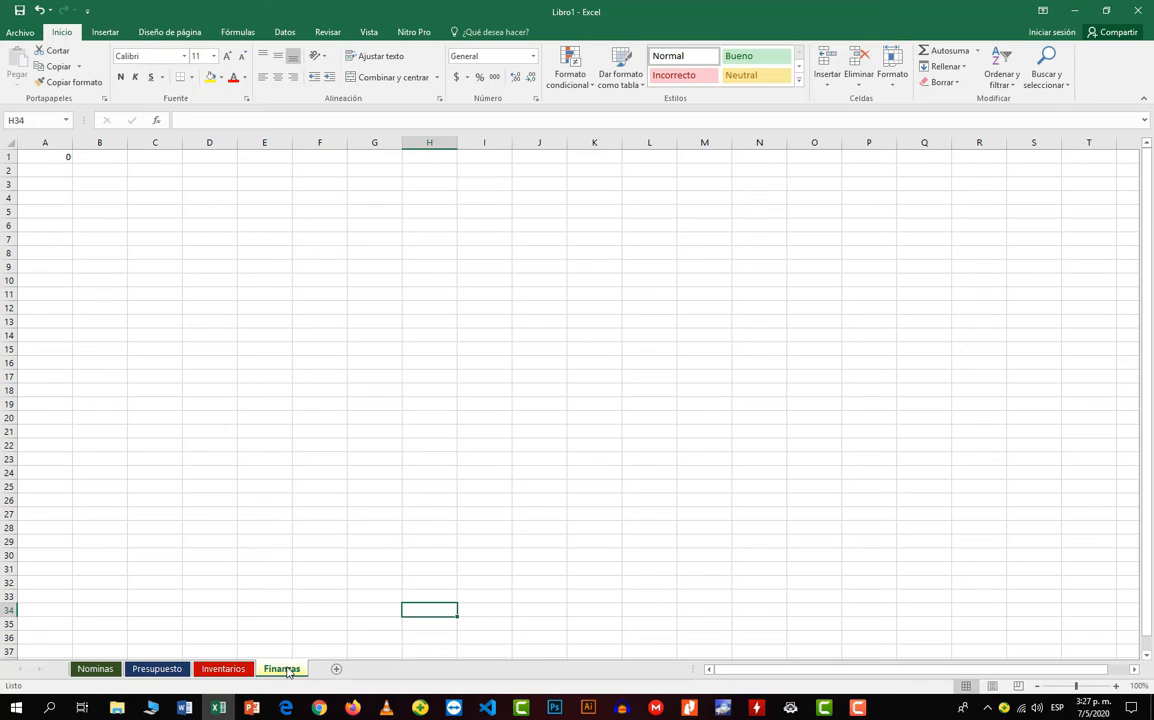
left_click(228, 669)
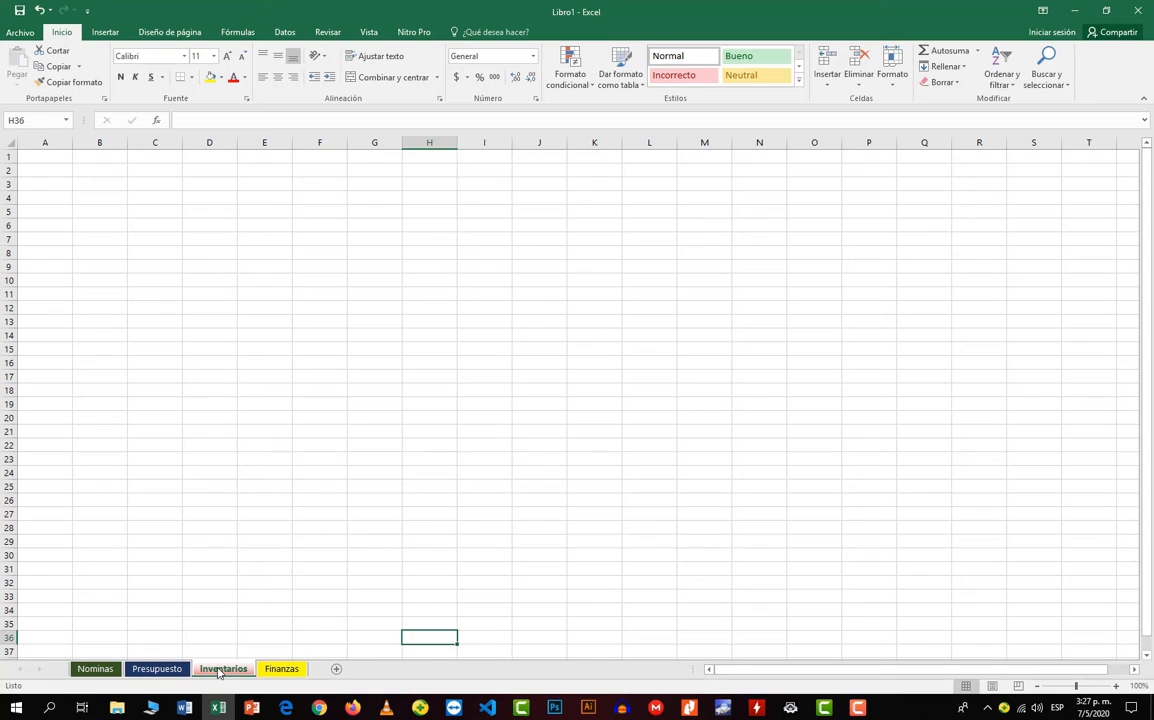
left_click(163, 670)
left_click(163, 670)
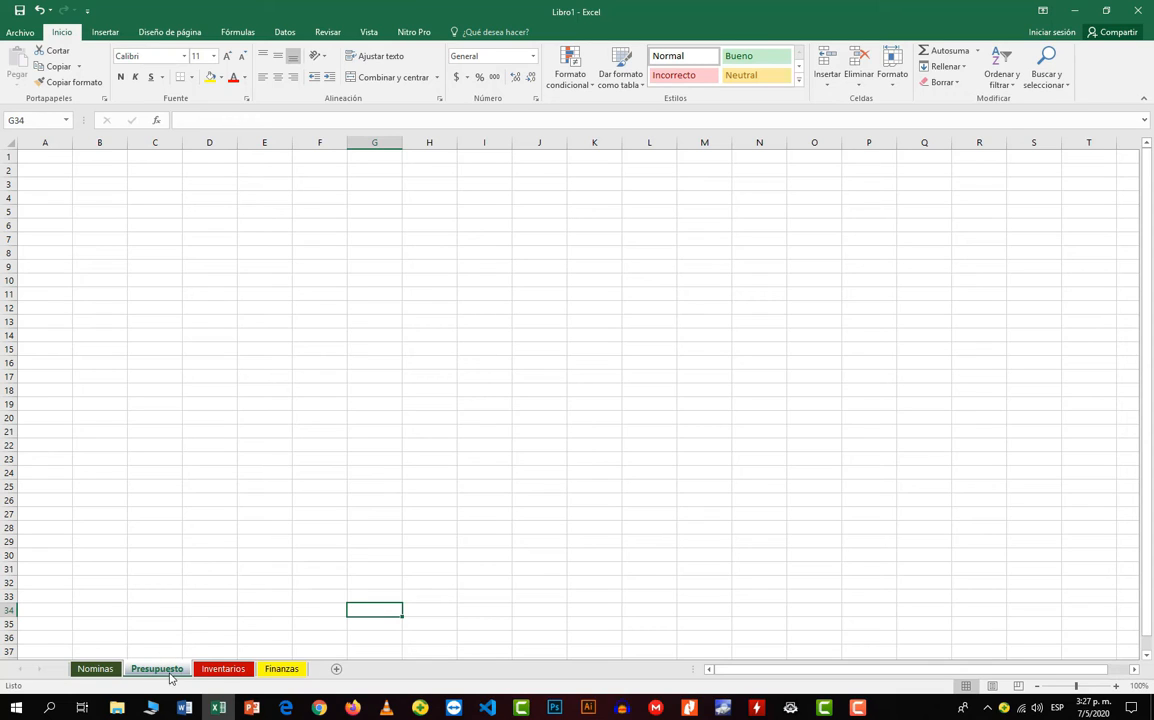
left_click(222, 670)
left_click(281, 671)
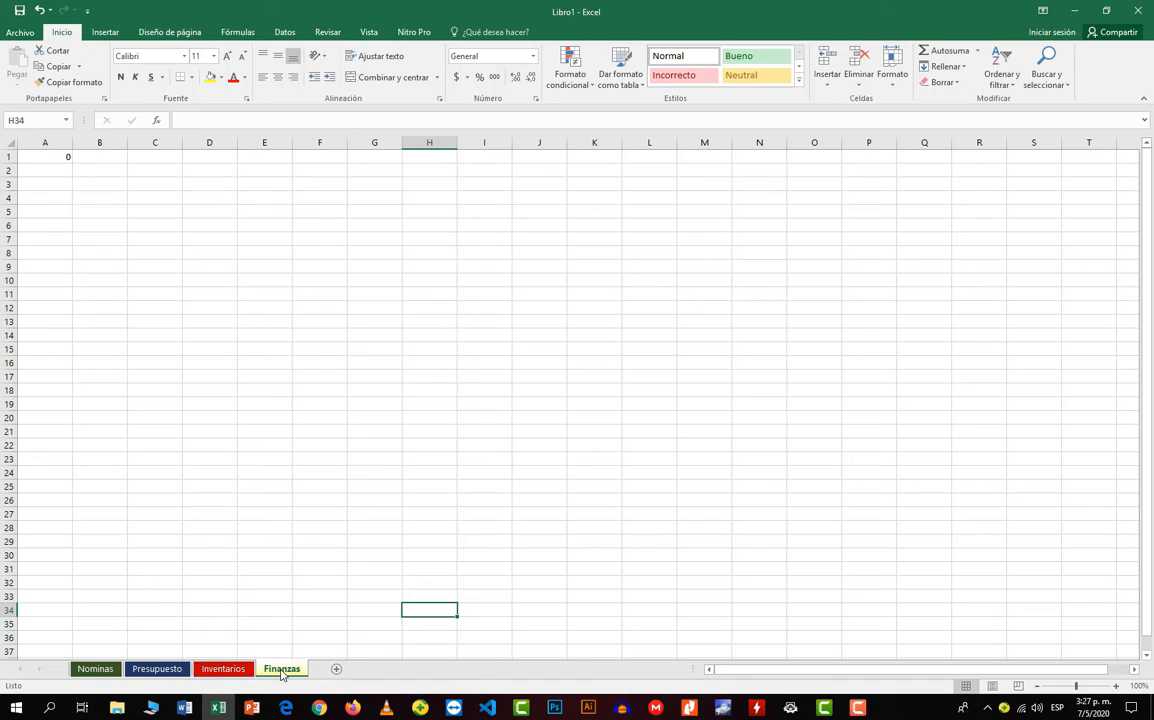
left_click(224, 670)
left_click(160, 670)
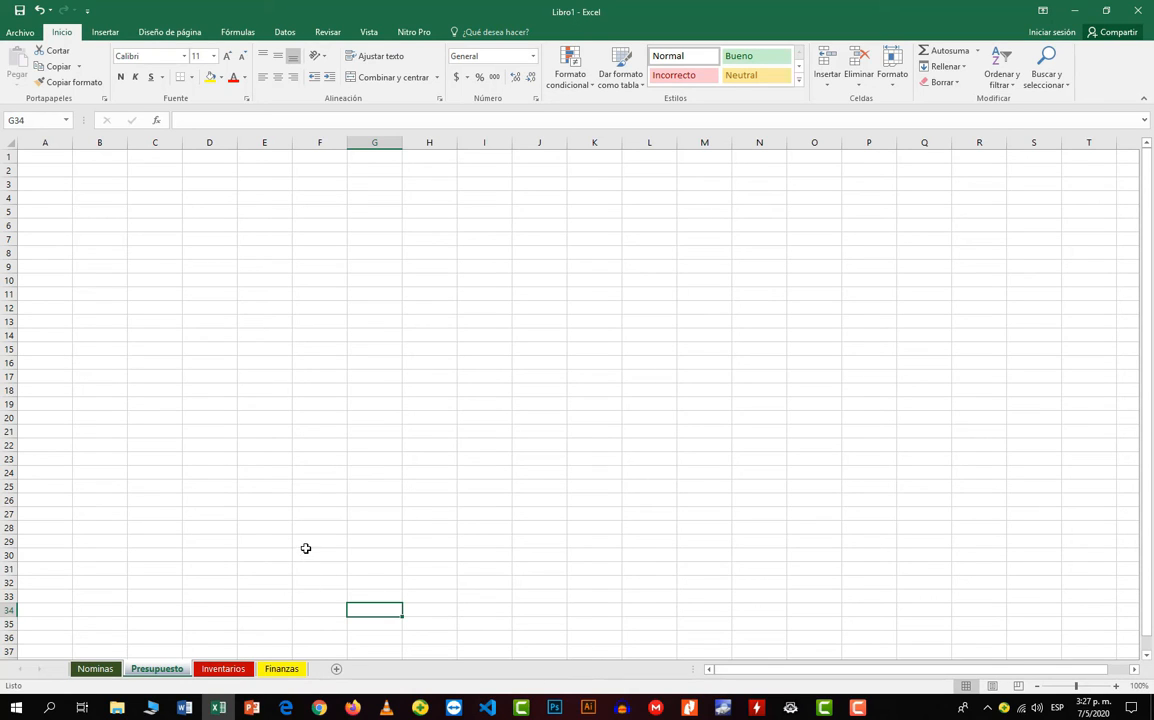
left_click(95, 668)
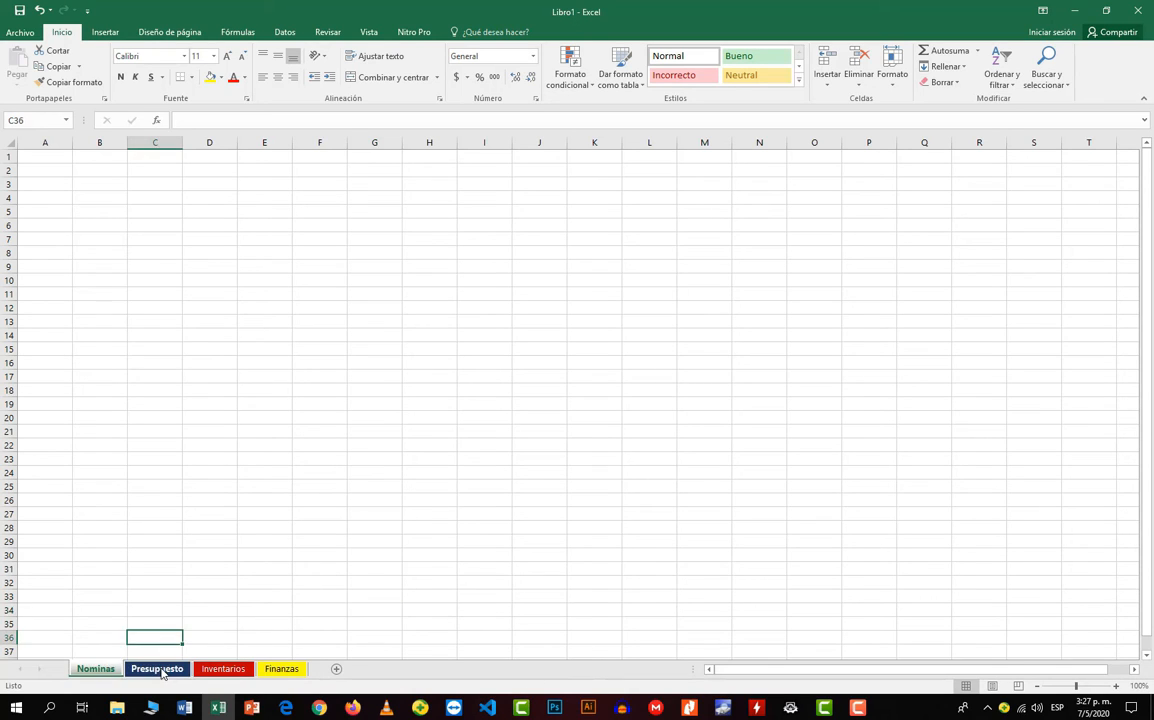
left_click(157, 668)
left_click(223, 668)
left_click(280, 669)
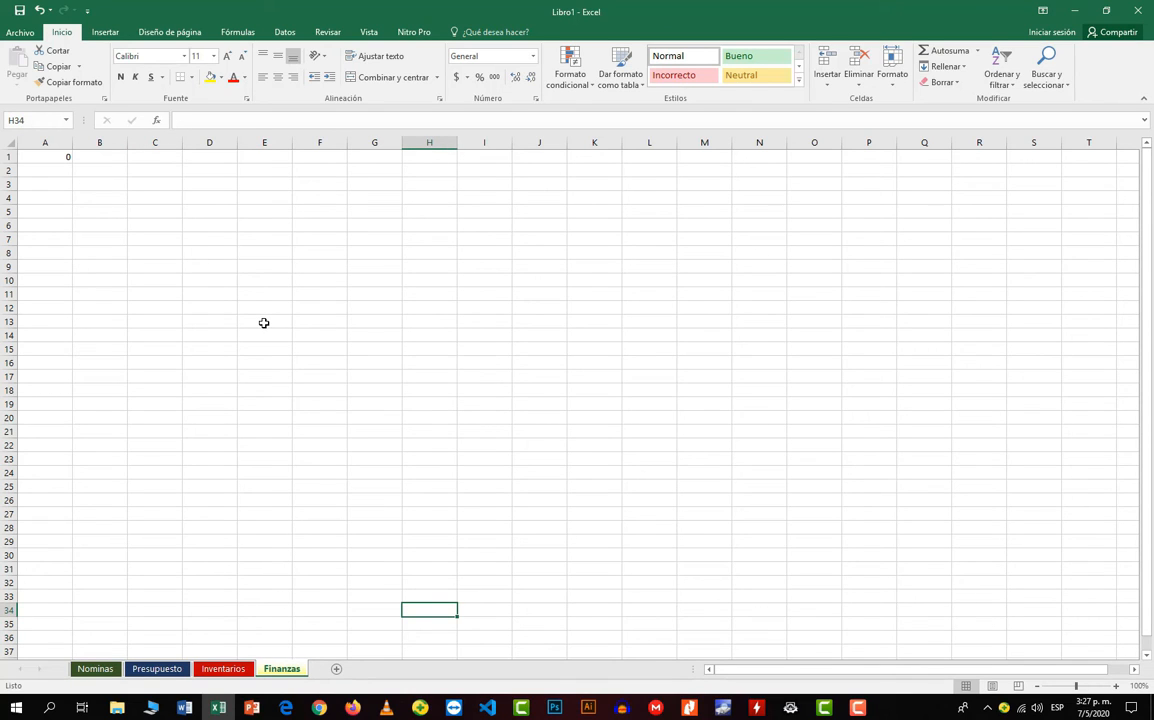
Type the author's full name into Finanzas cell E6 and commit it.
double_click(286, 269)
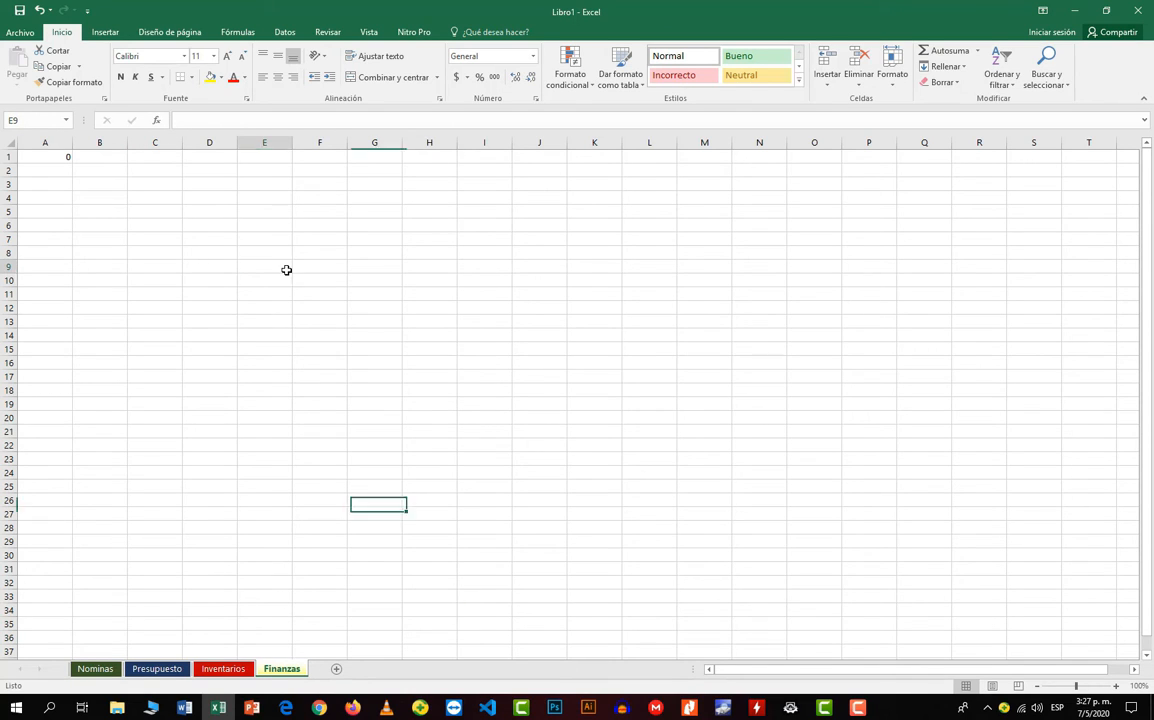
left_click(341, 280)
left_click(241, 223)
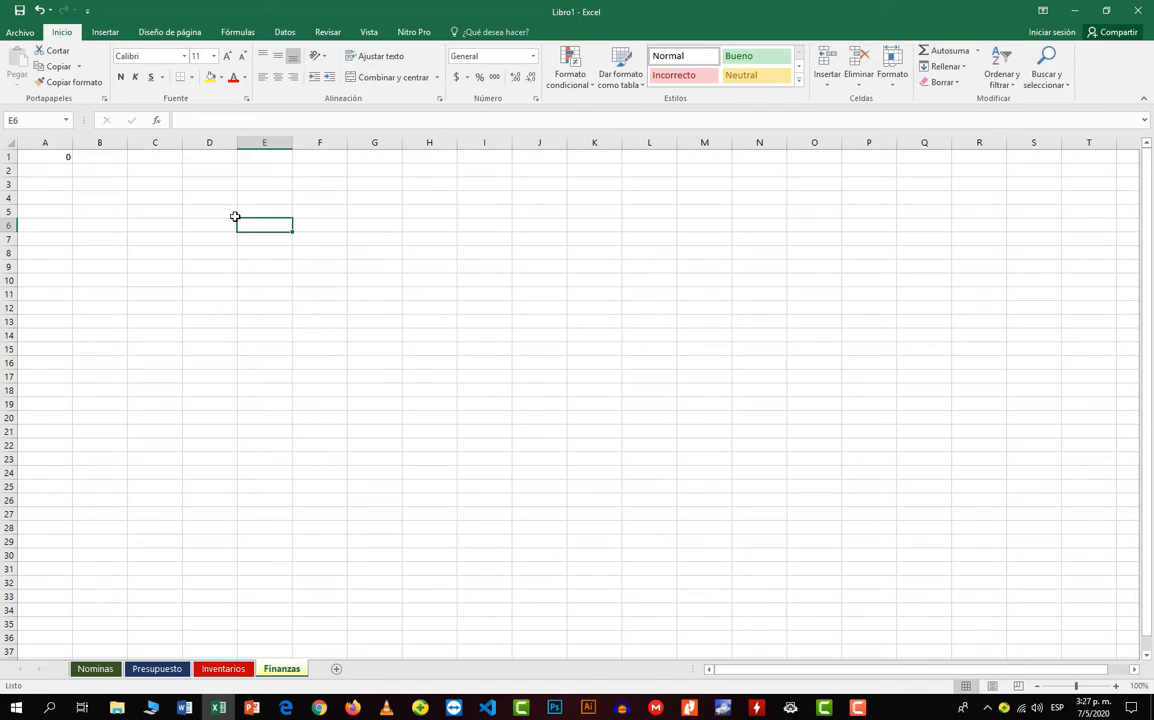
double_click(262, 226)
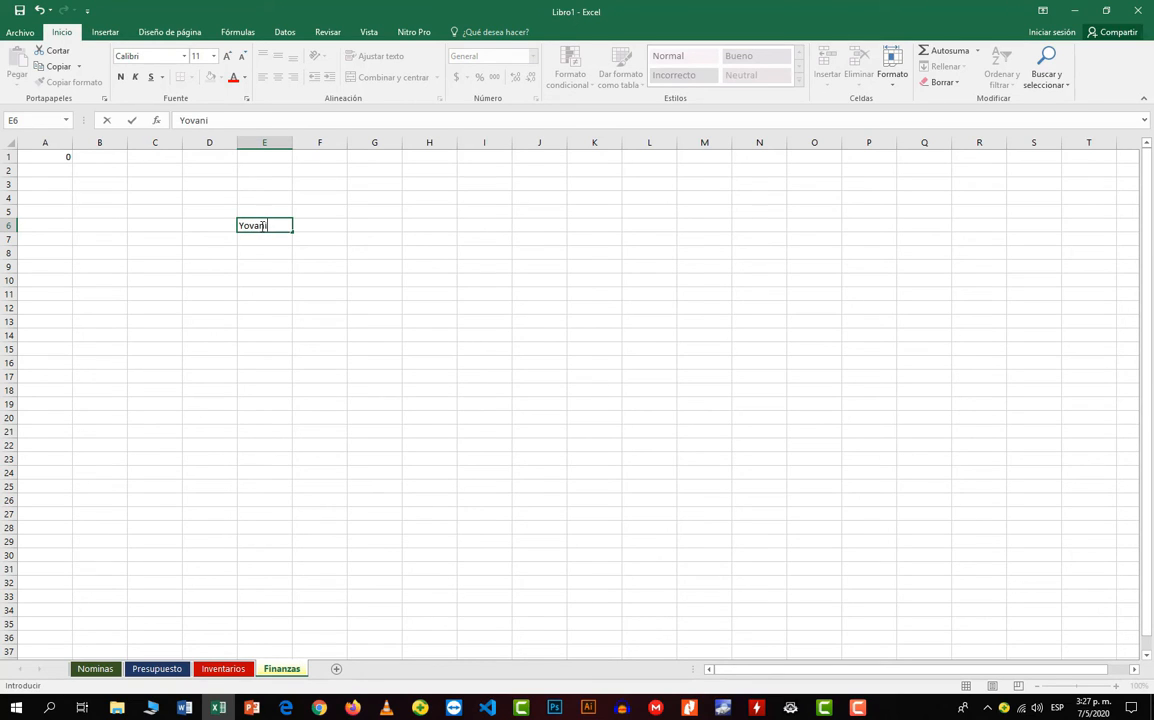
type("Yovani")
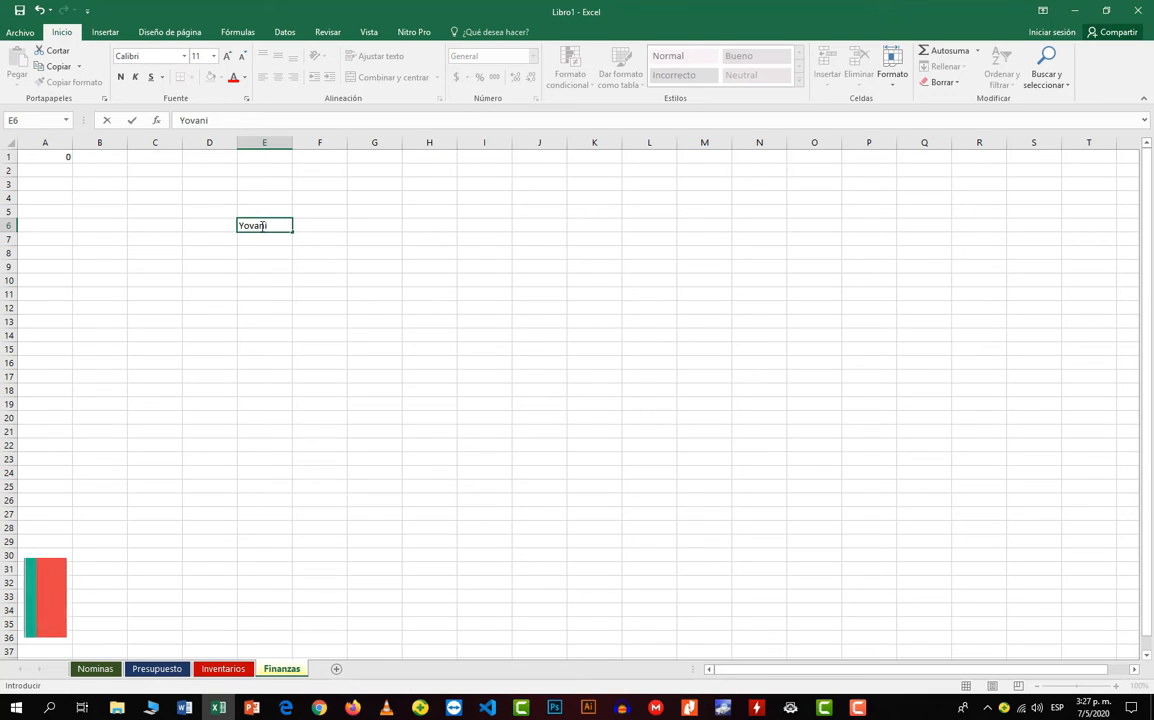
type(" Moreno ")
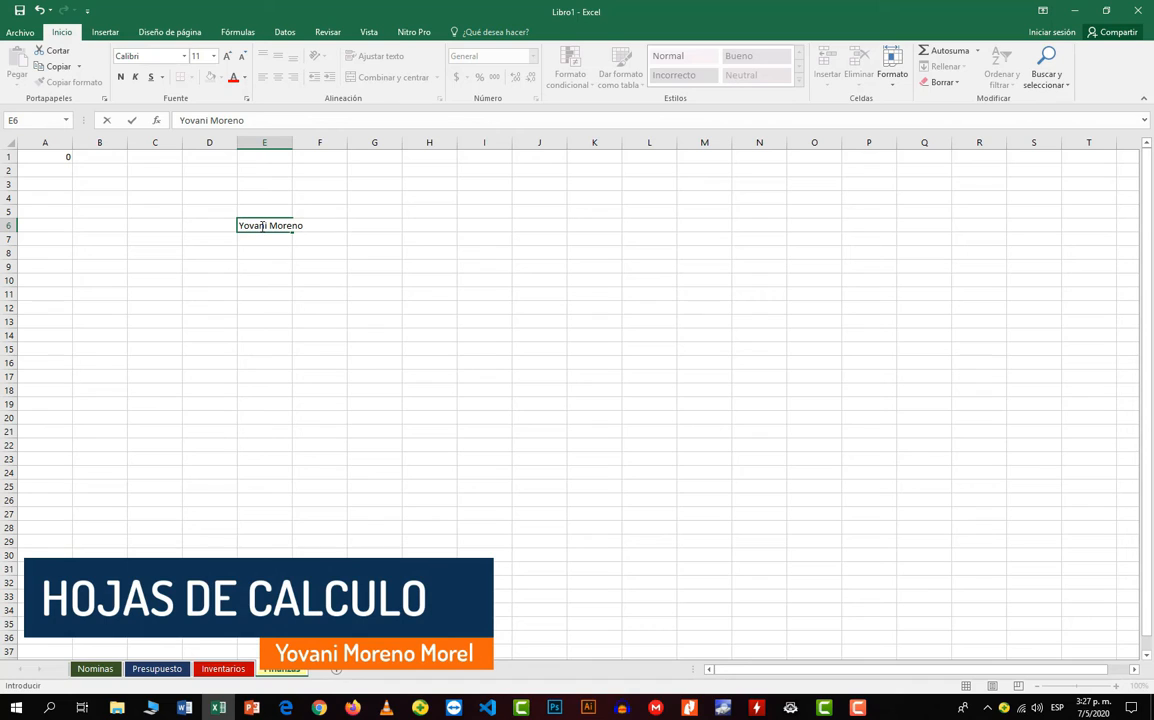
type("Morel")
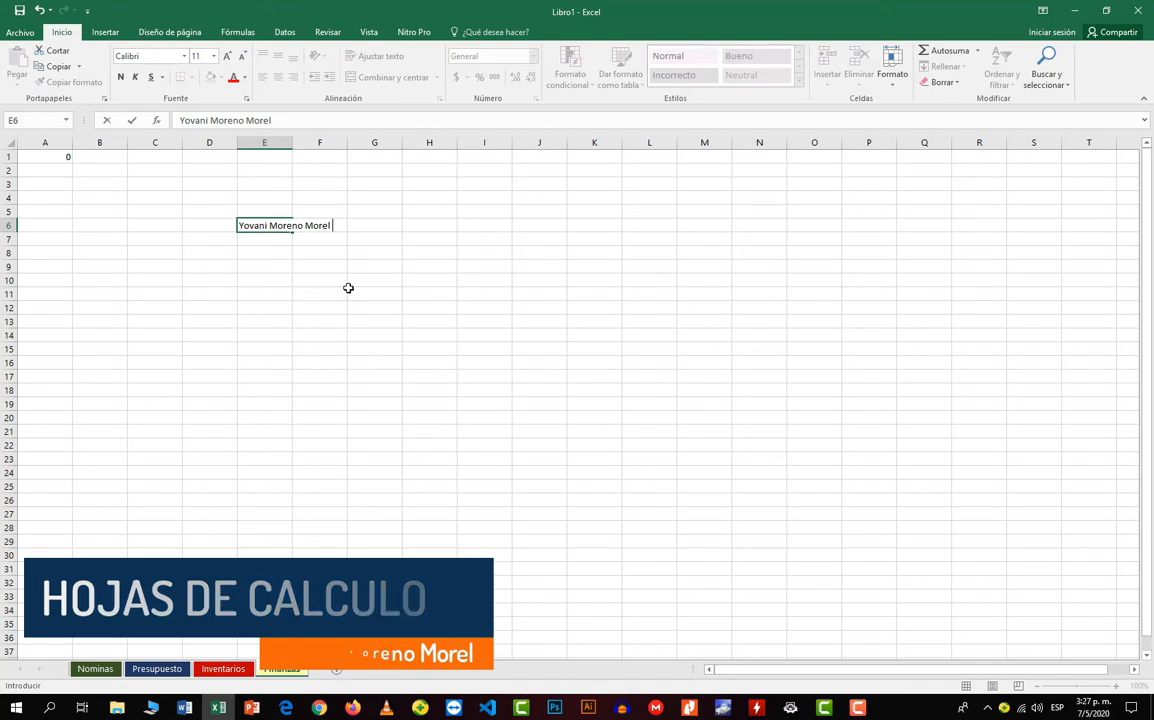
left_click(372, 308)
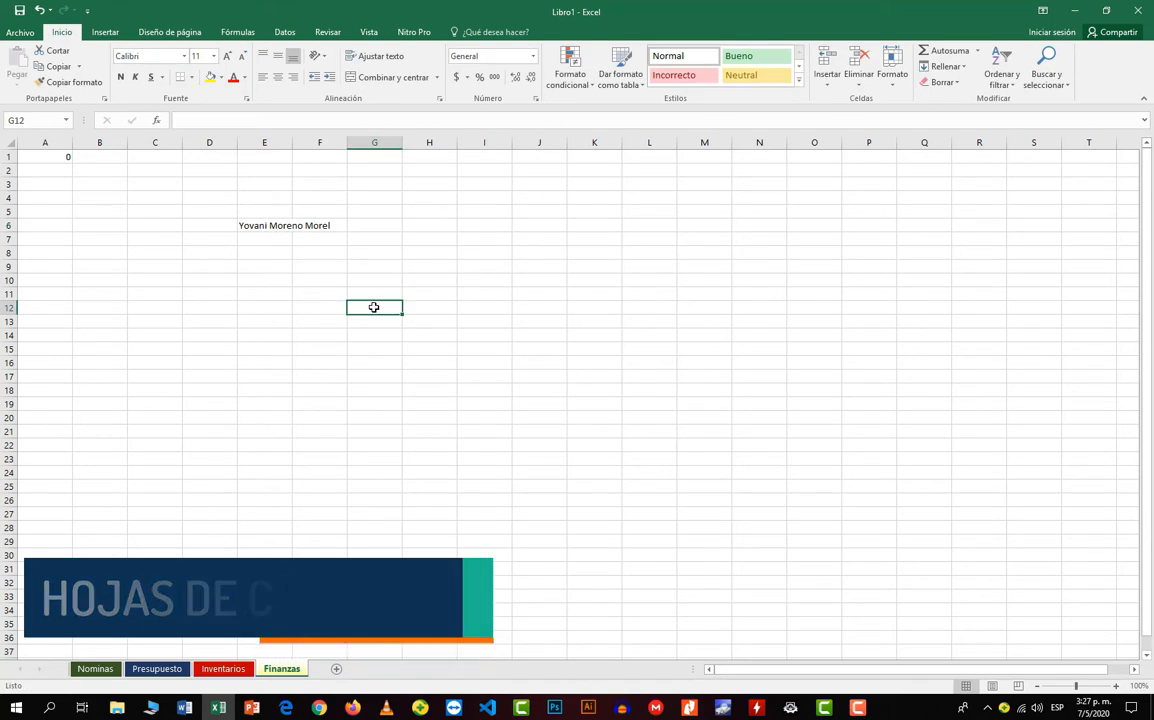
Check the neighbouring cells E5, F6, F7 and G7, ending back on E6.
left_click(270, 213)
left_click(276, 228)
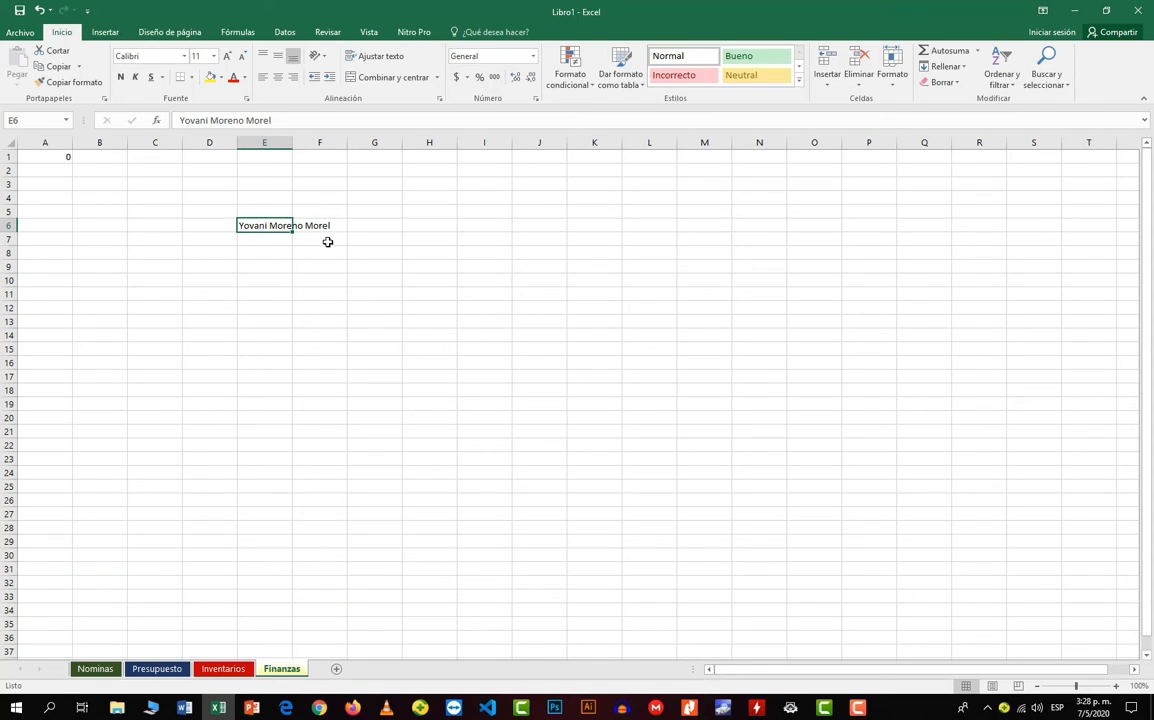
left_click(316, 238)
left_click(315, 224)
left_click(380, 234)
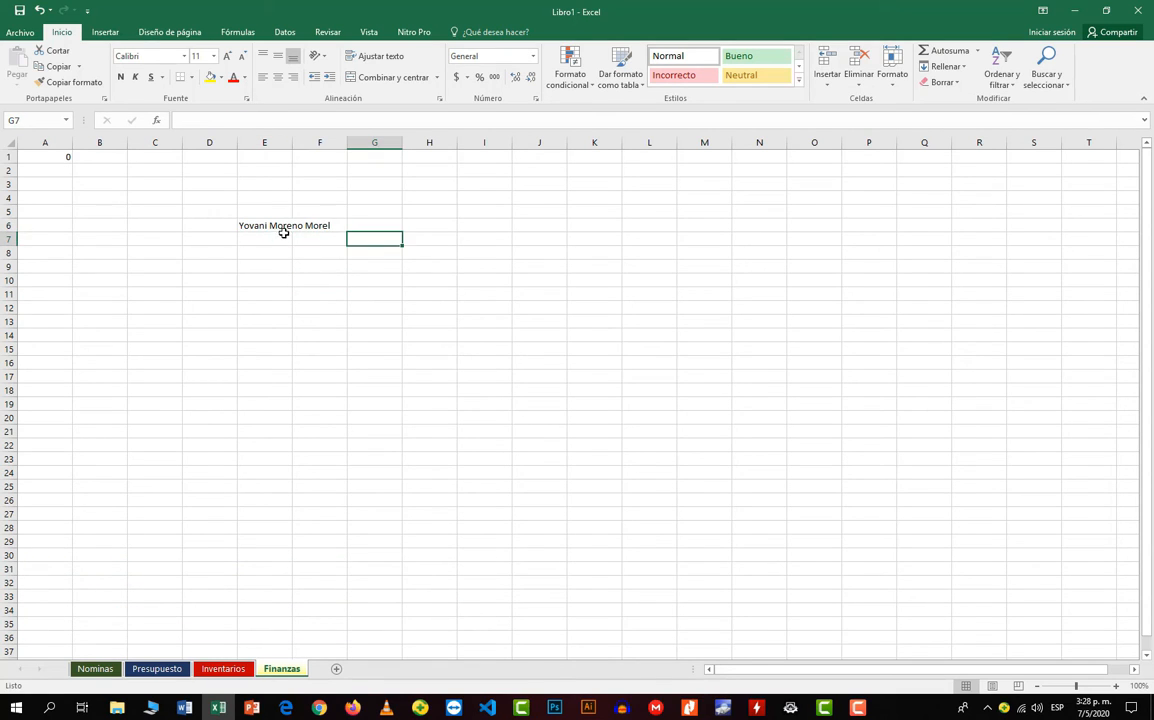
left_click(270, 226)
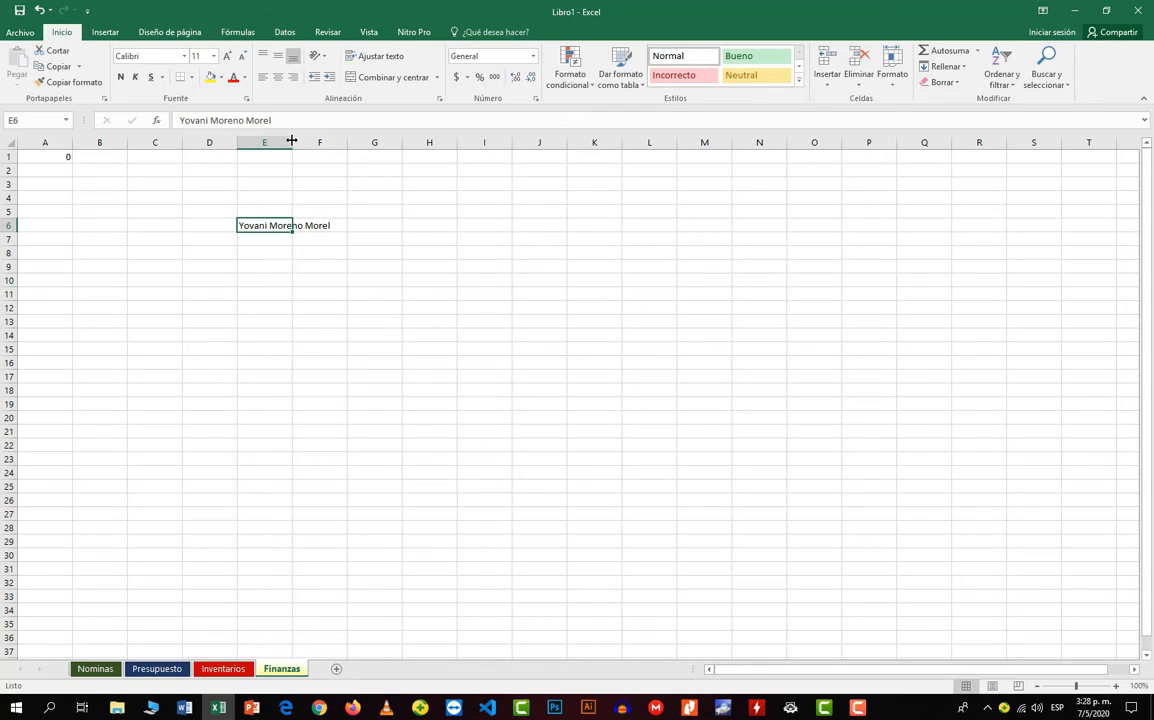
Widen column E to fit the name, then reselect cell E6.
left_click_drag(292, 143, 359, 148)
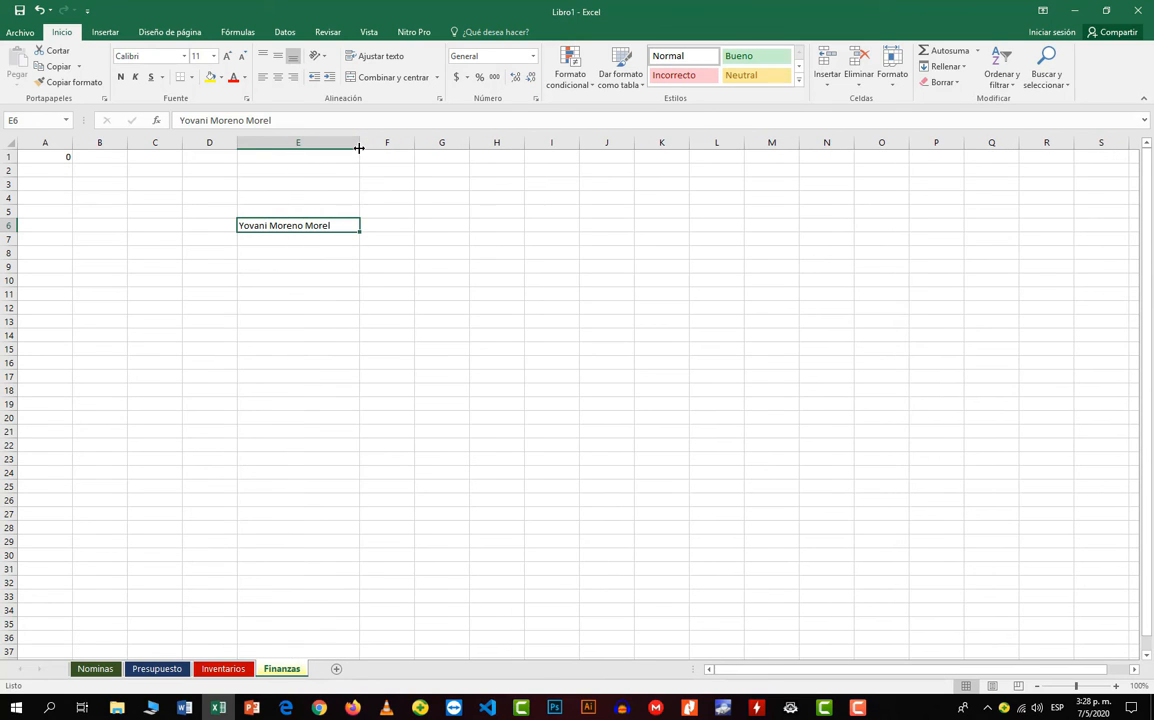
left_click(418, 254)
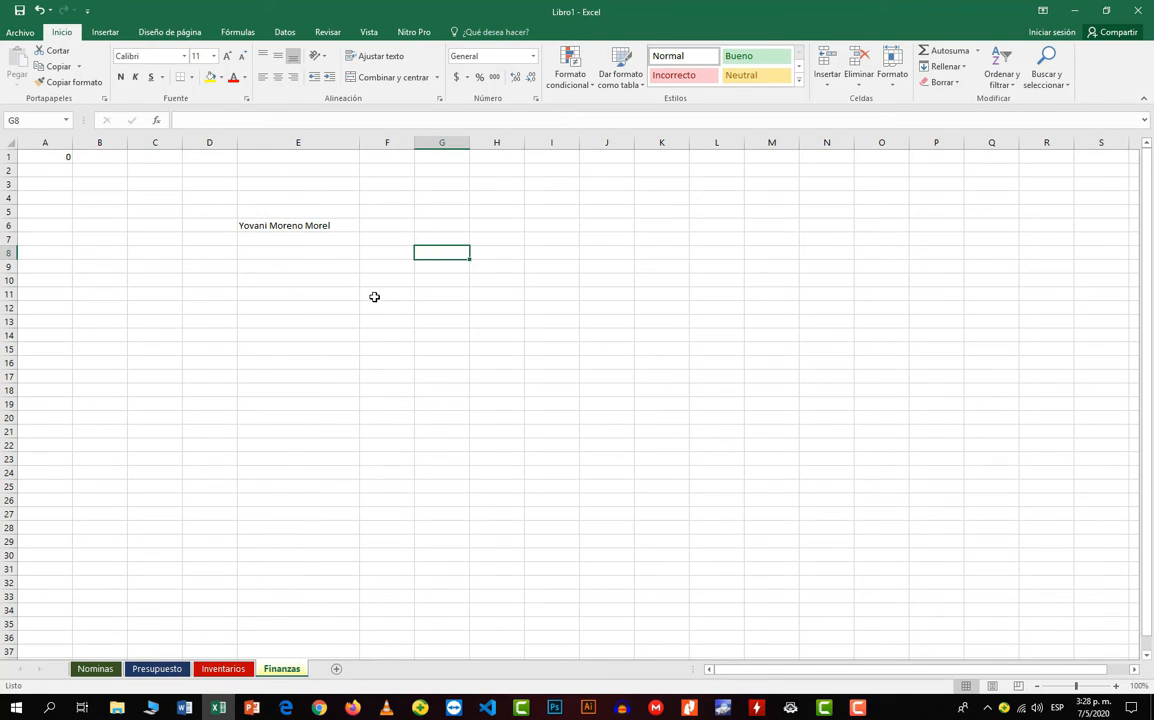
left_click(310, 324)
left_click(327, 431)
left_click(447, 361)
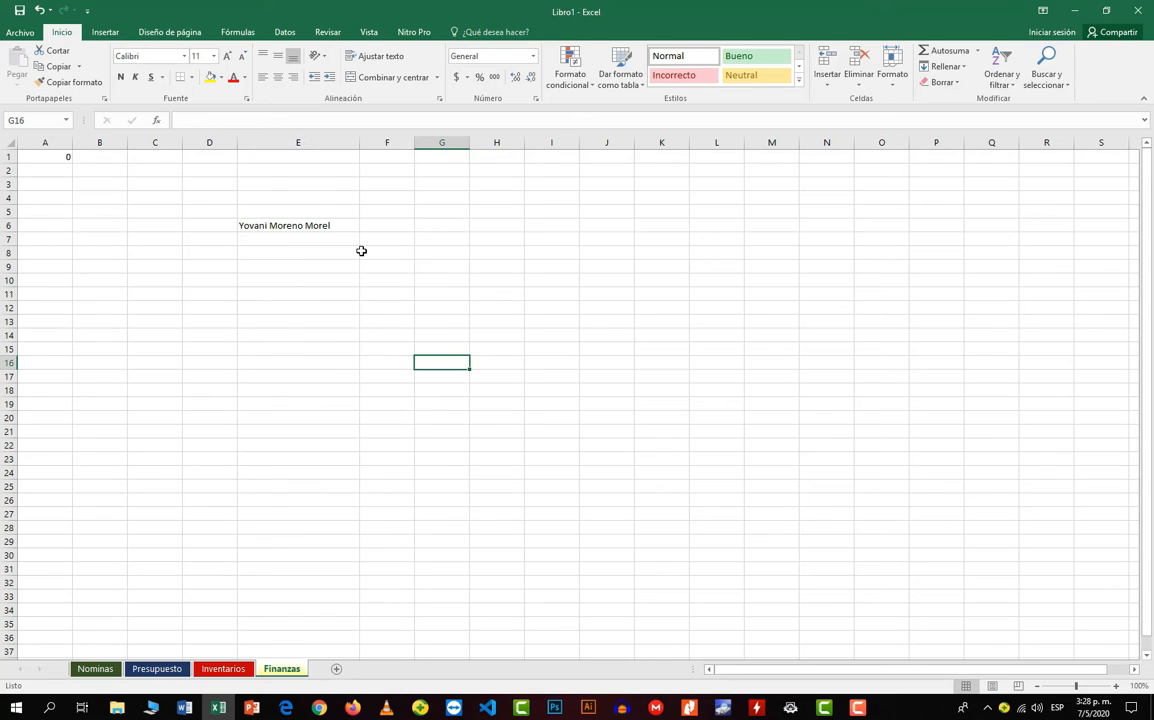
left_click(319, 228)
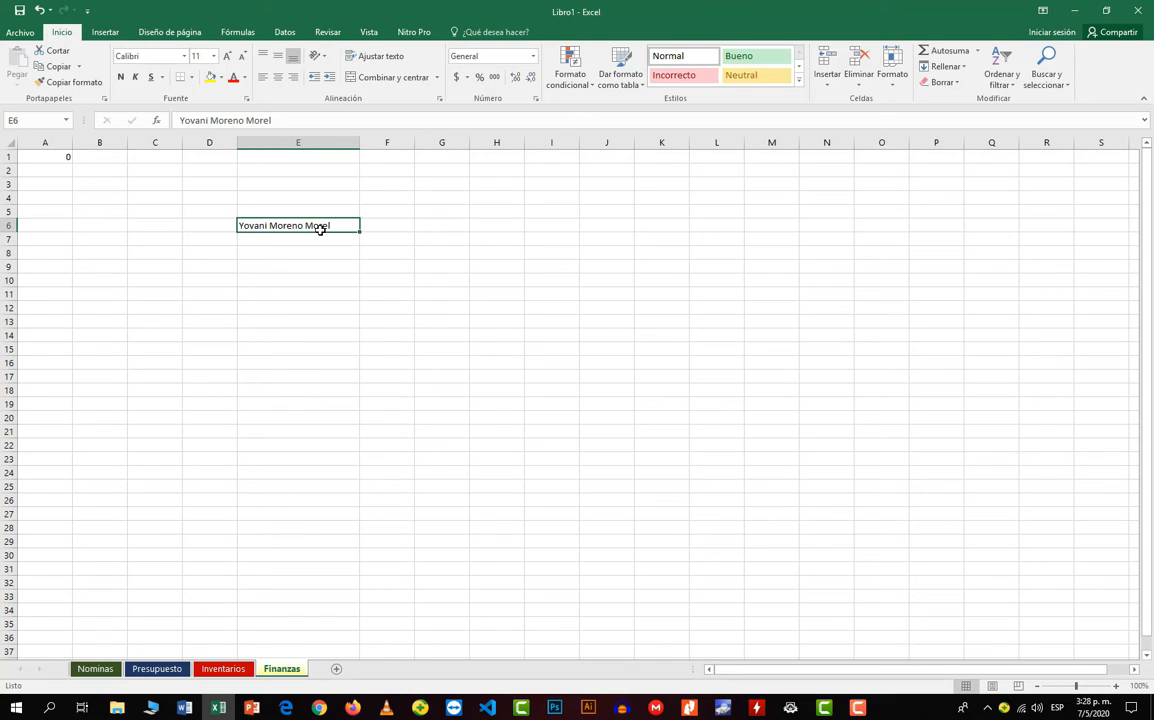
left_click(390, 229)
left_click(452, 232)
left_click(505, 232)
left_click(623, 239)
left_click(608, 307)
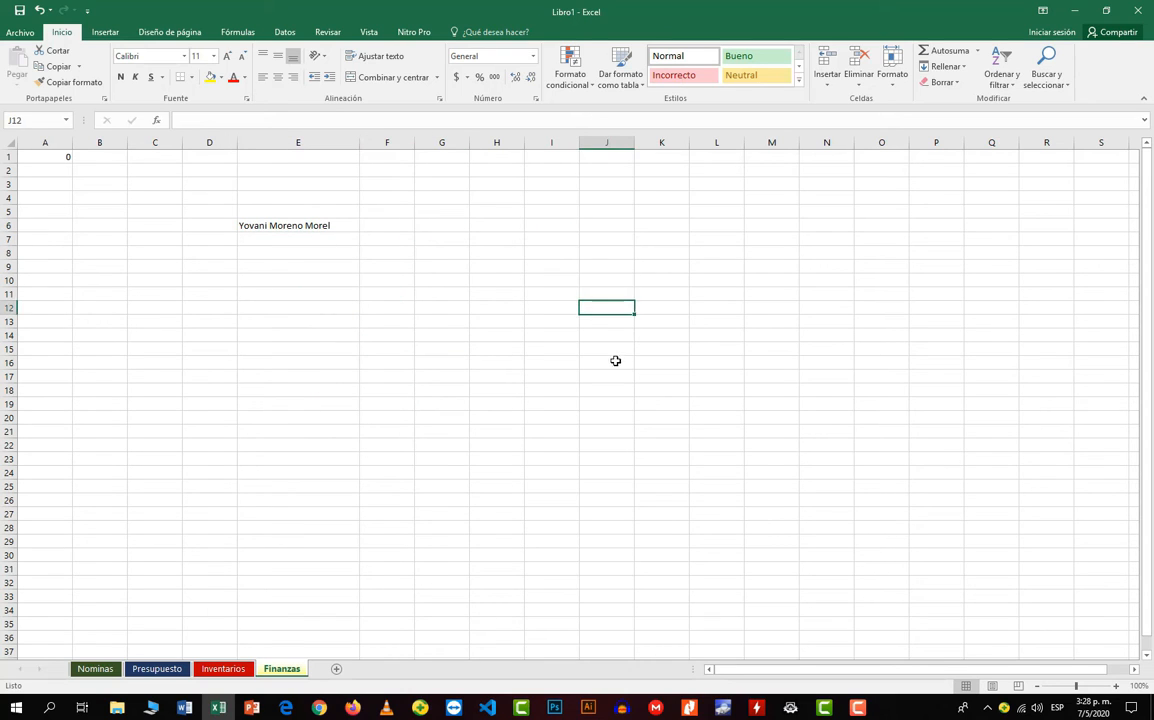
left_click(545, 335)
left_click(397, 406)
left_click(309, 224)
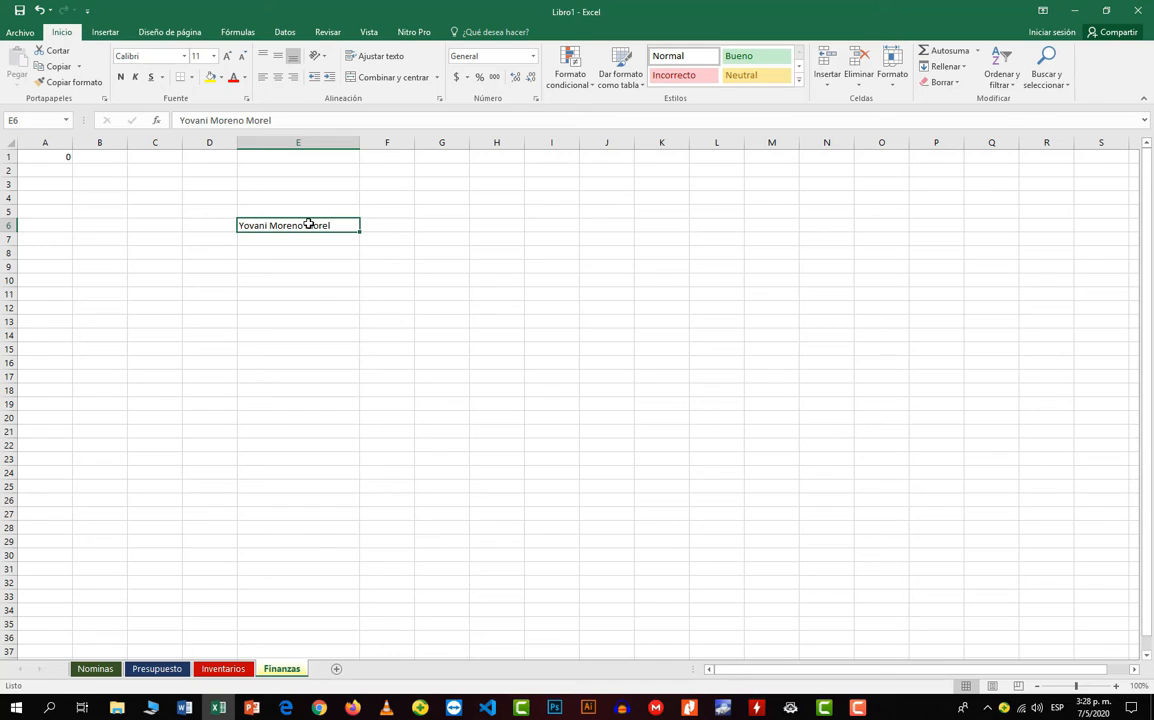
Make the name bold, 14-point and red, widening column E further.
left_click(120, 77)
double_click(228, 57)
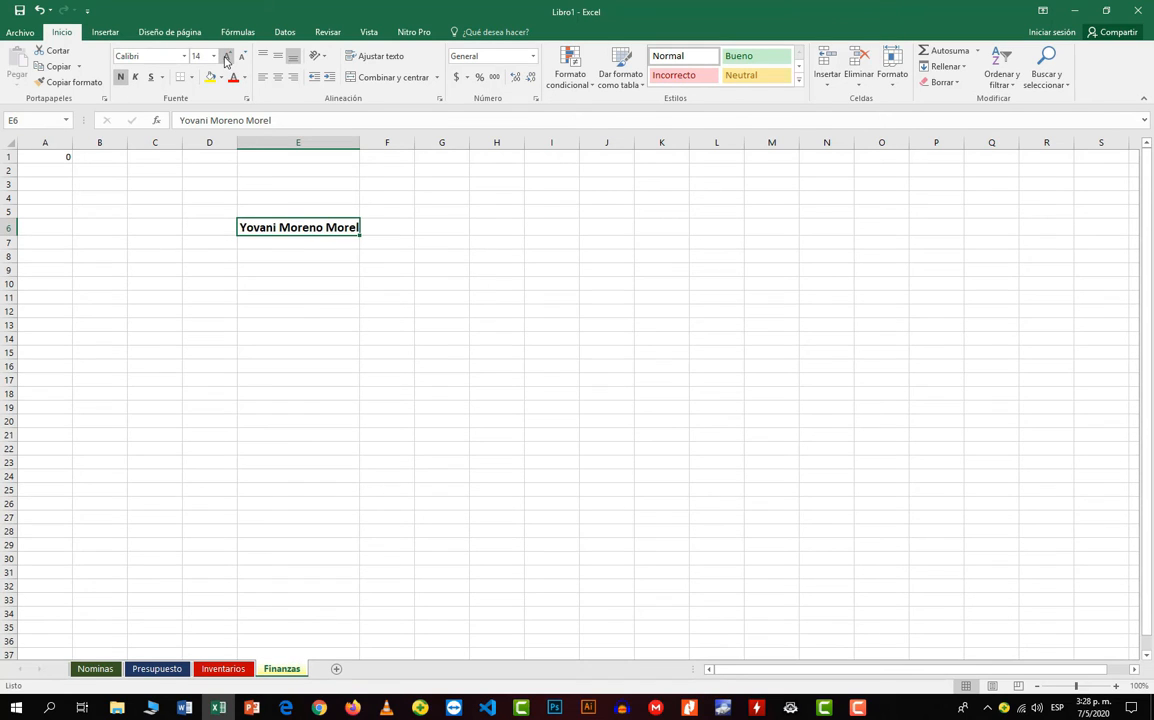
left_click_drag(359, 142, 374, 147)
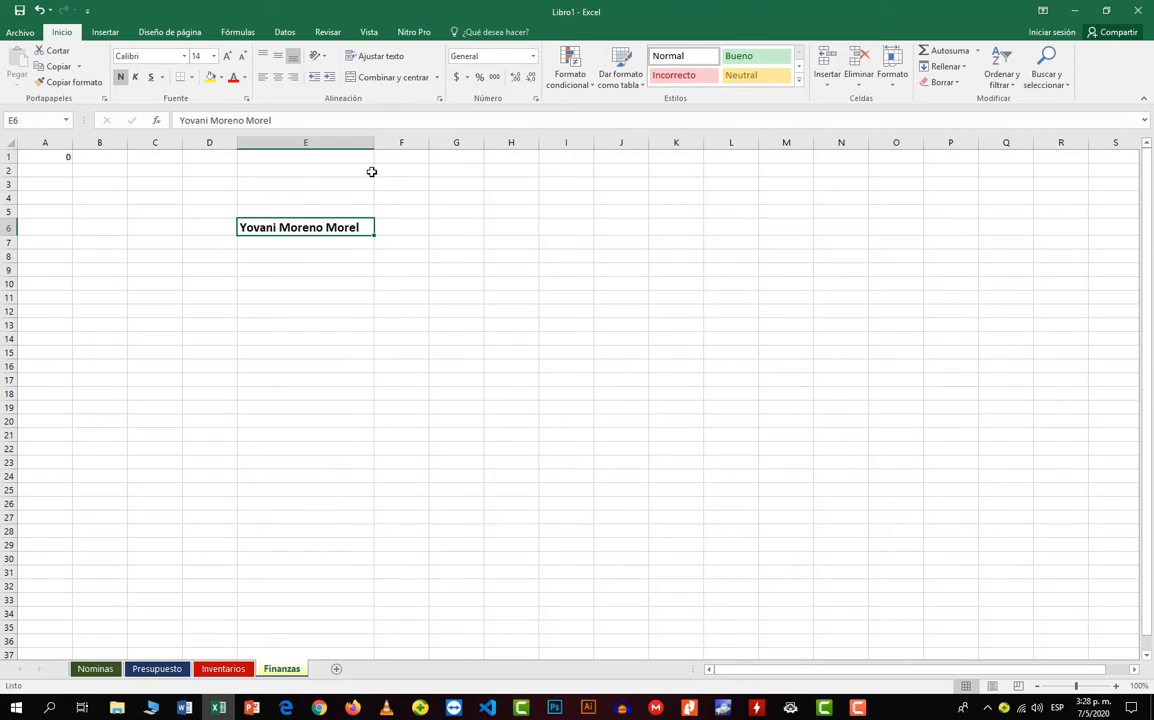
left_click(233, 77)
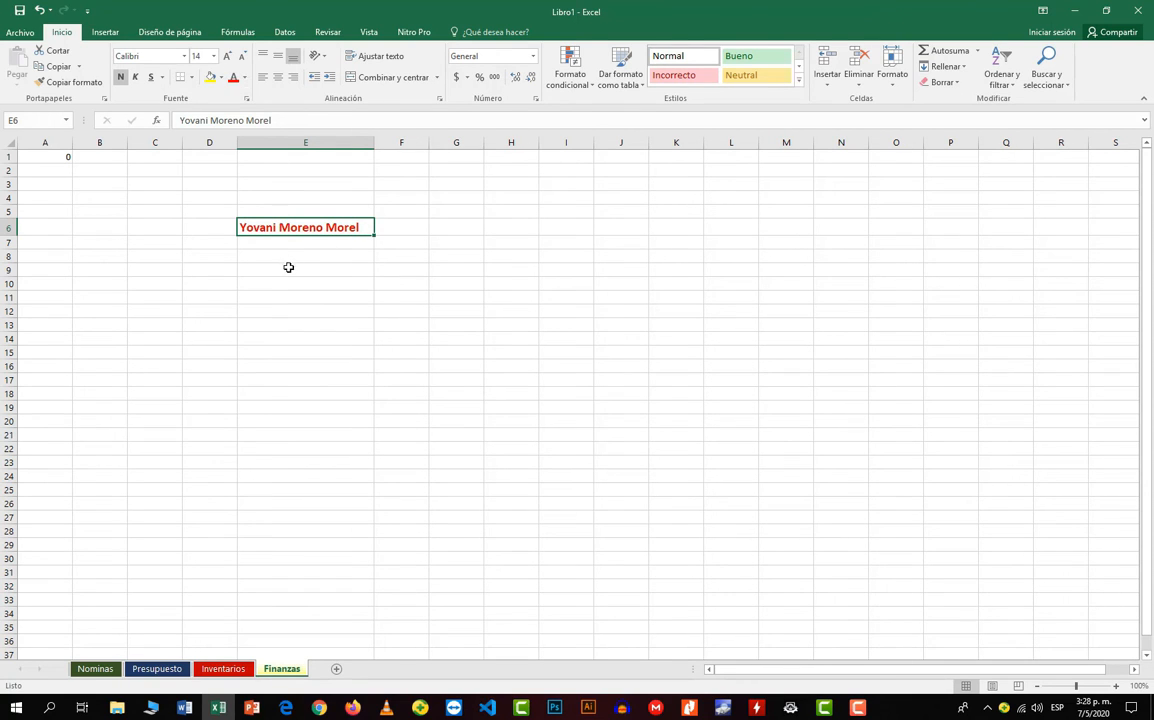
left_click(288, 299)
left_click(291, 227)
Give cell E6 a yellow fill and reselect it.
left_click(210, 78)
left_click(360, 404)
left_click(318, 229)
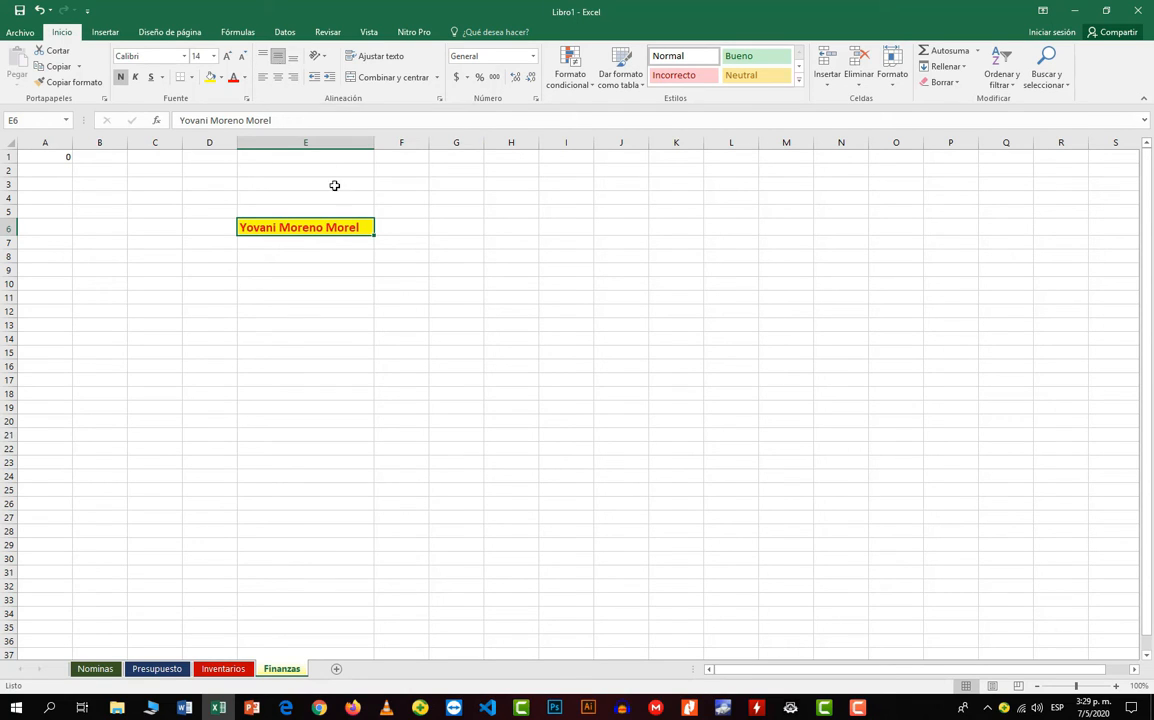
left_click(302, 338)
left_click(265, 255)
left_click(232, 229)
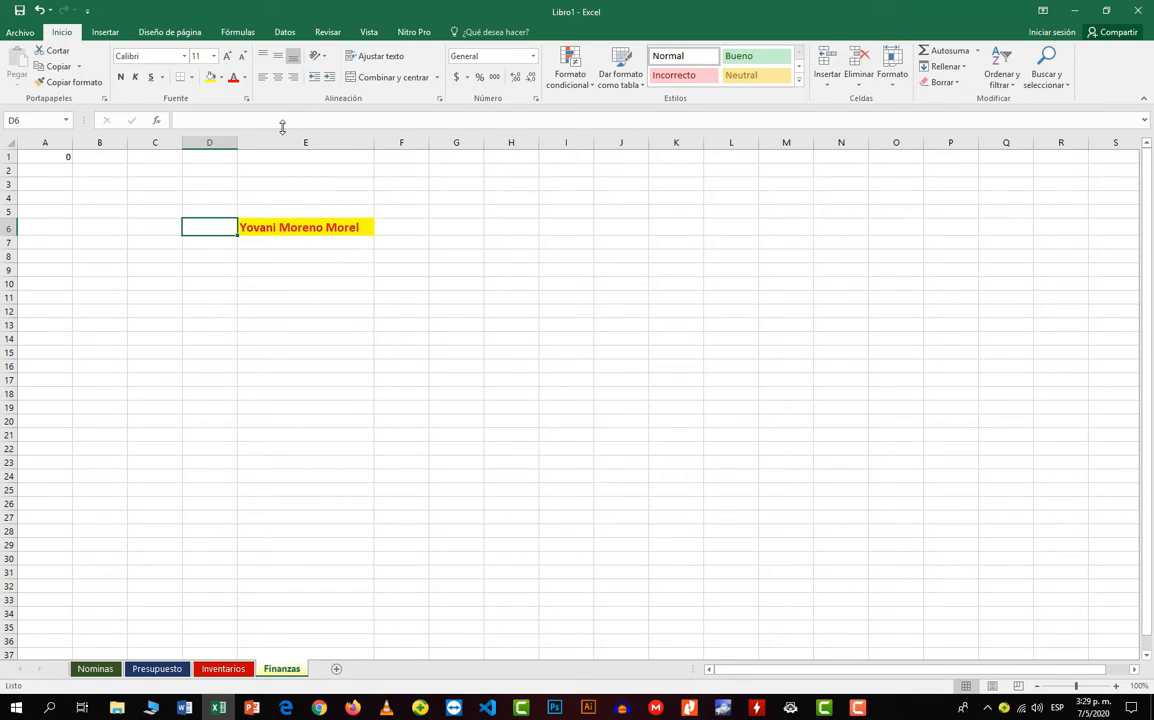
left_click(283, 227)
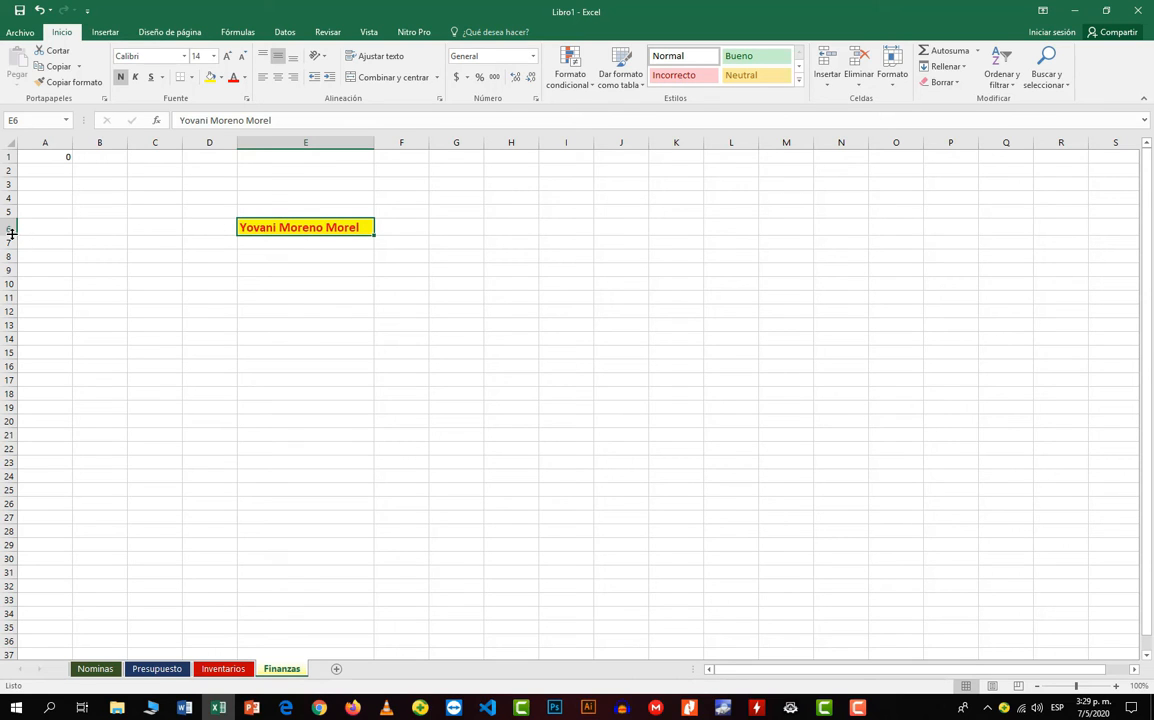
Enlarge row 6 and set E6 to Middle Align after trying Bottom and Top Align.
left_click_drag(11, 232, 11, 260)
left_click(352, 445)
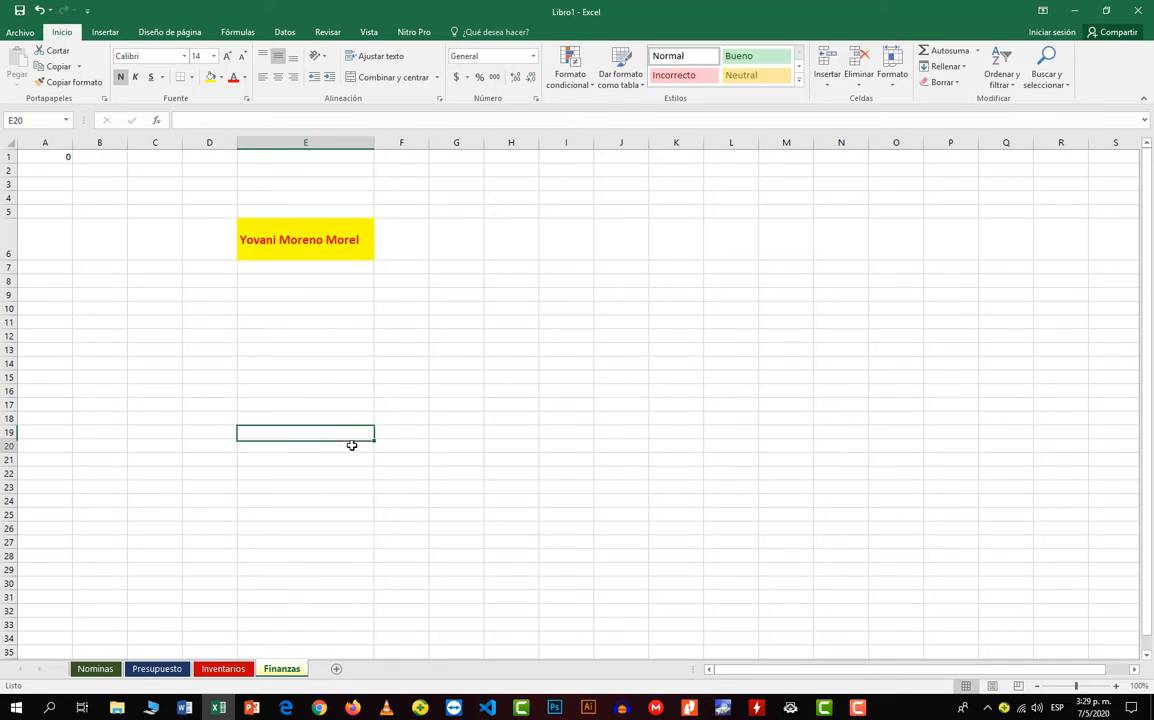
left_click(350, 245)
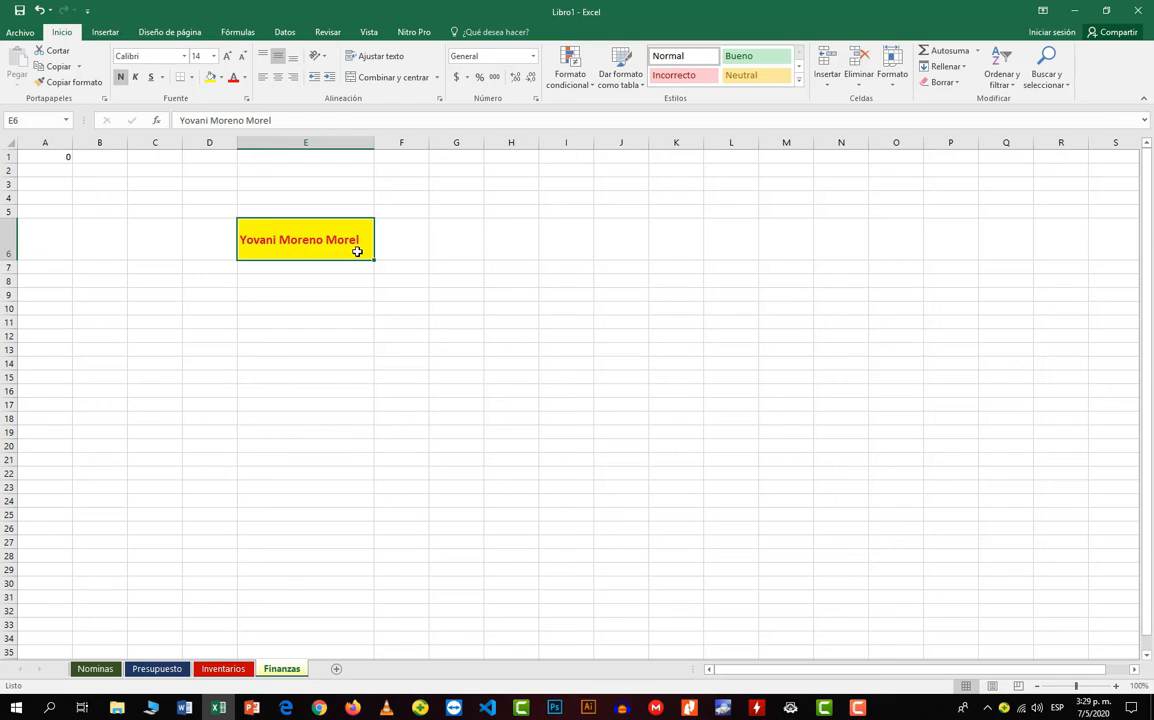
left_click(293, 58)
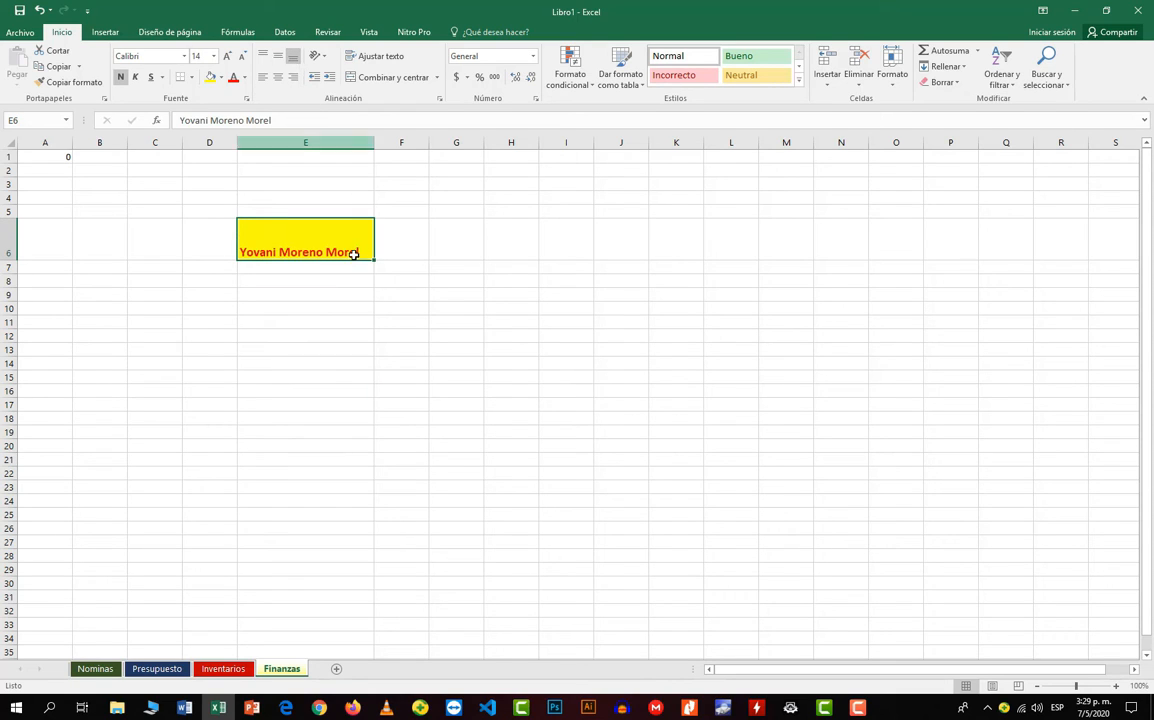
left_click(278, 57)
left_click(263, 57)
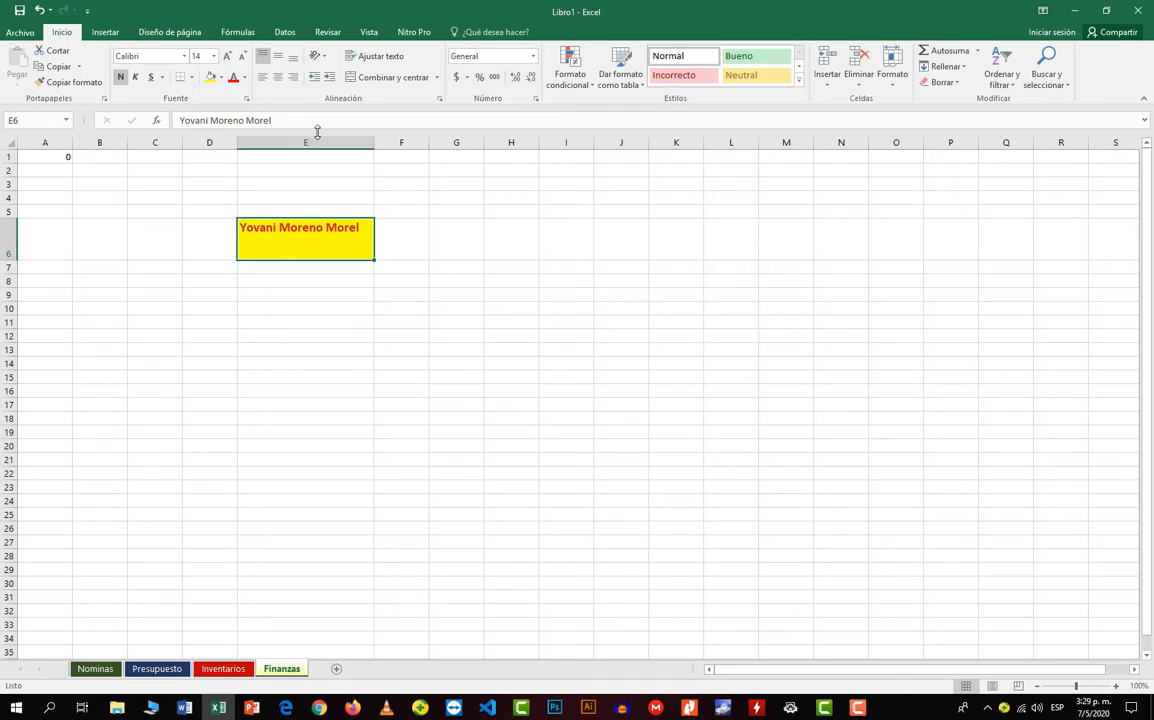
left_click(278, 57)
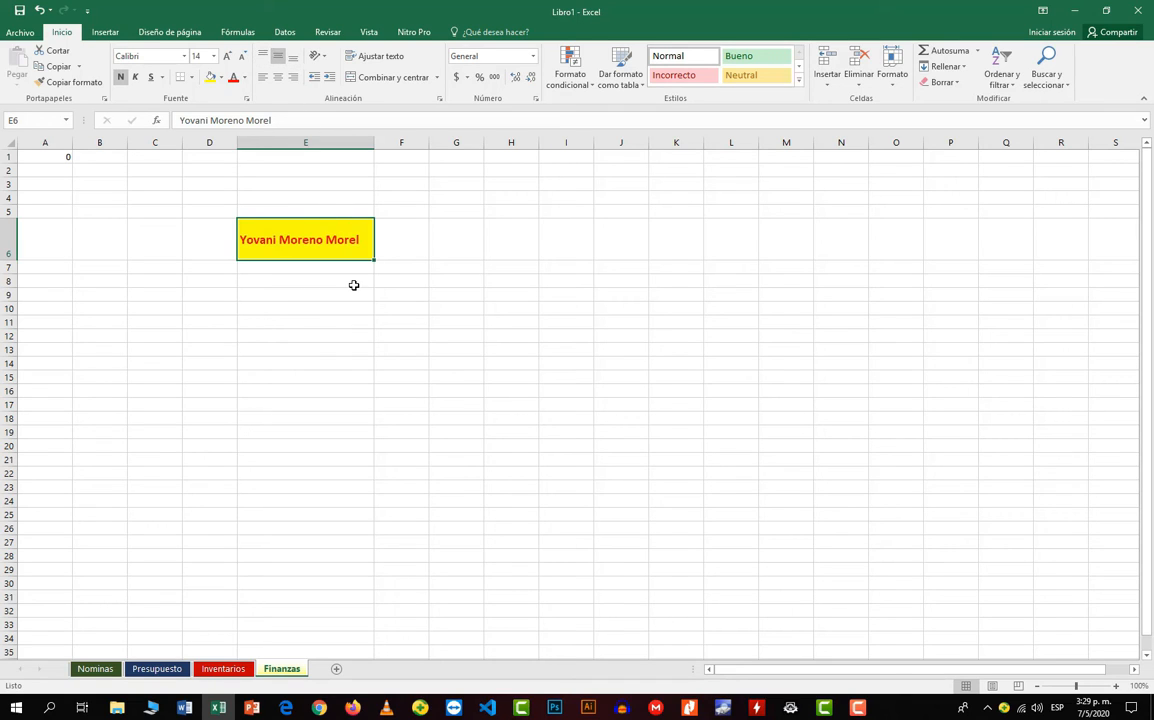
left_click(449, 438)
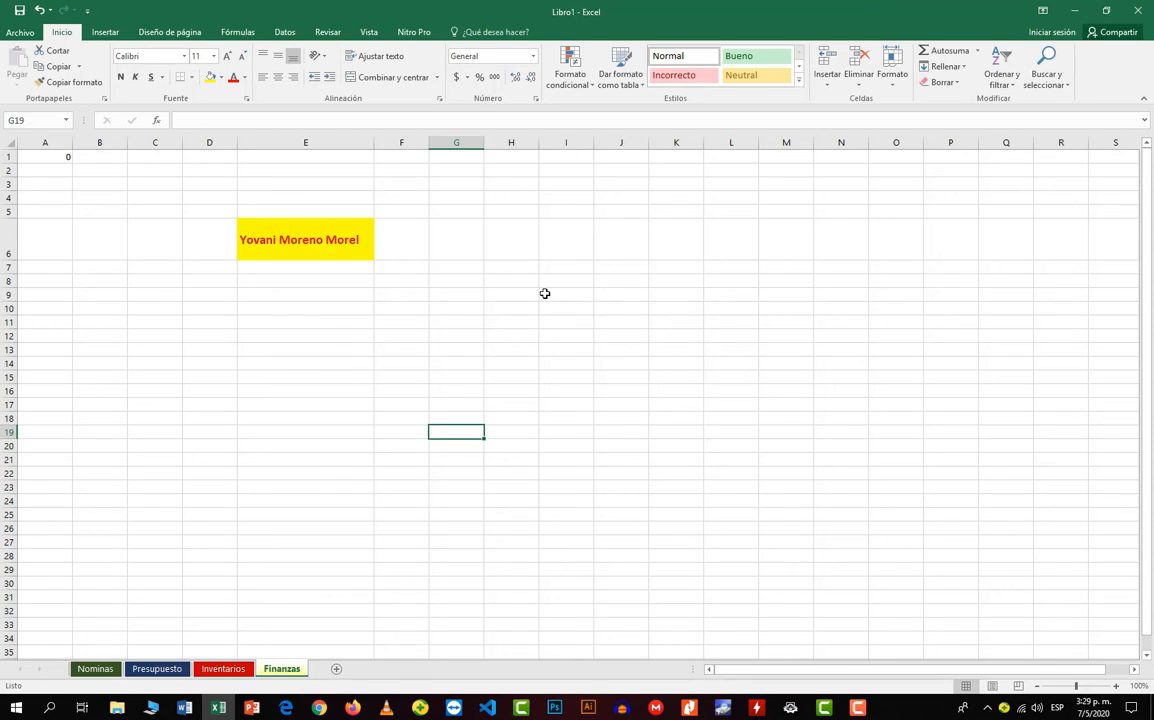
Enter 20, 10 and 30 in cells G11, G12 and G13.
double_click(472, 322)
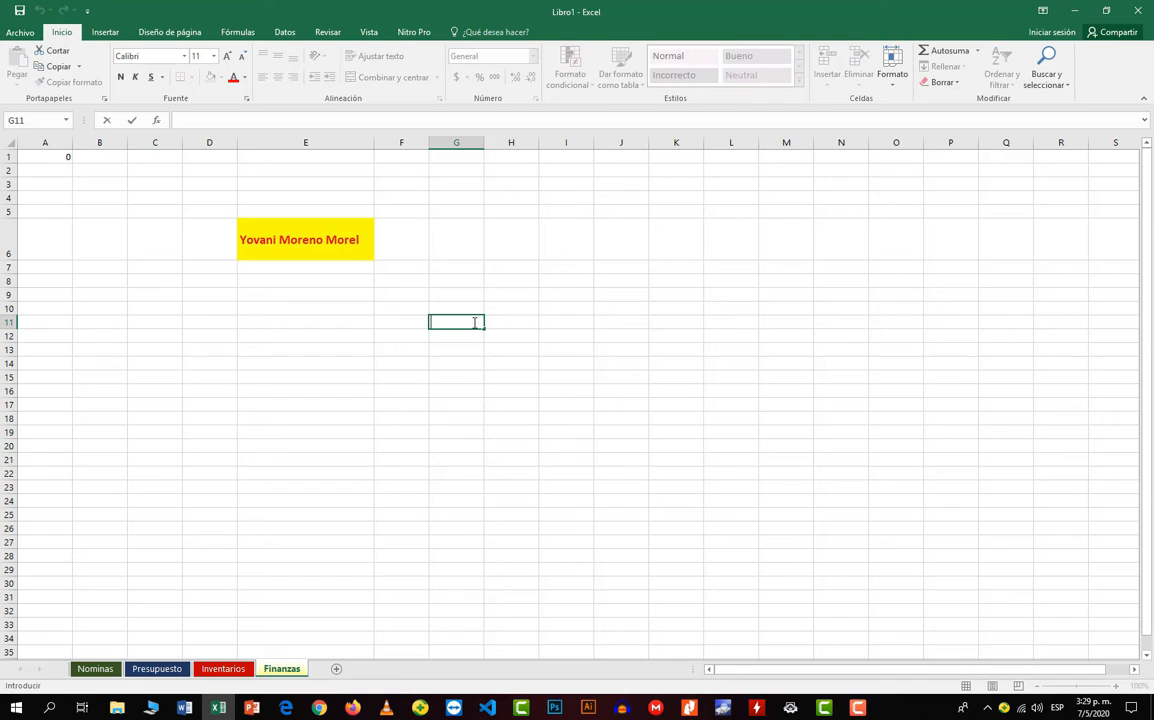
type("20")
left_click(462, 339)
type("10")
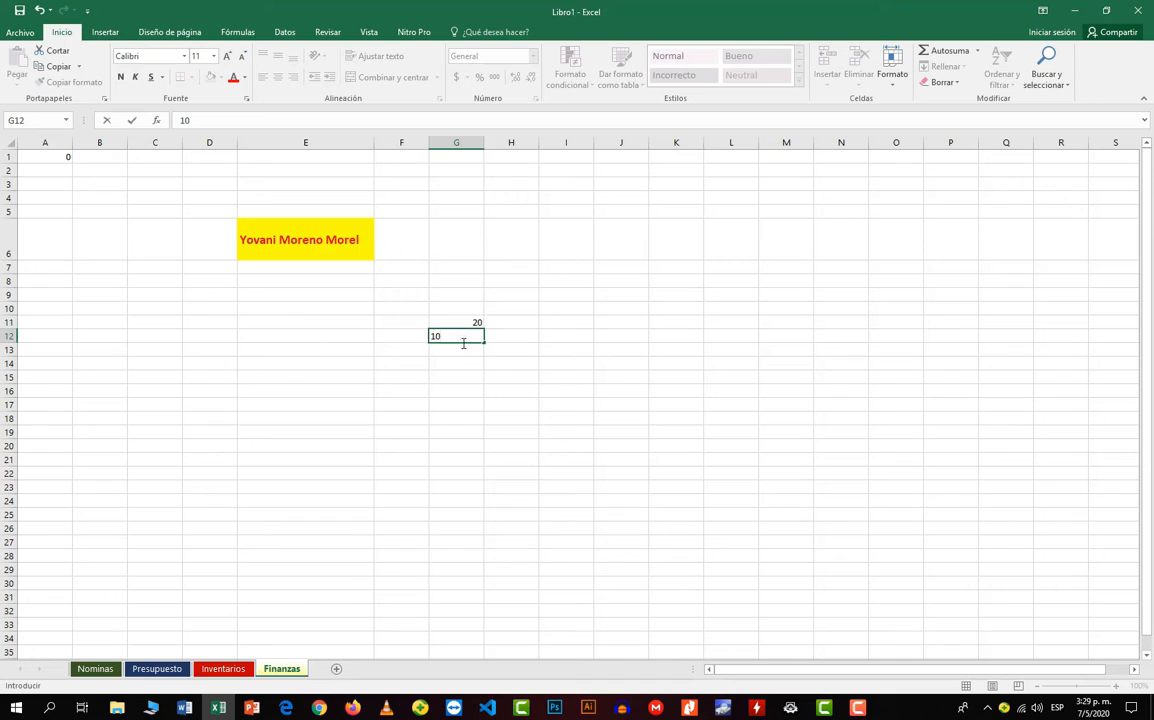
left_click(461, 352)
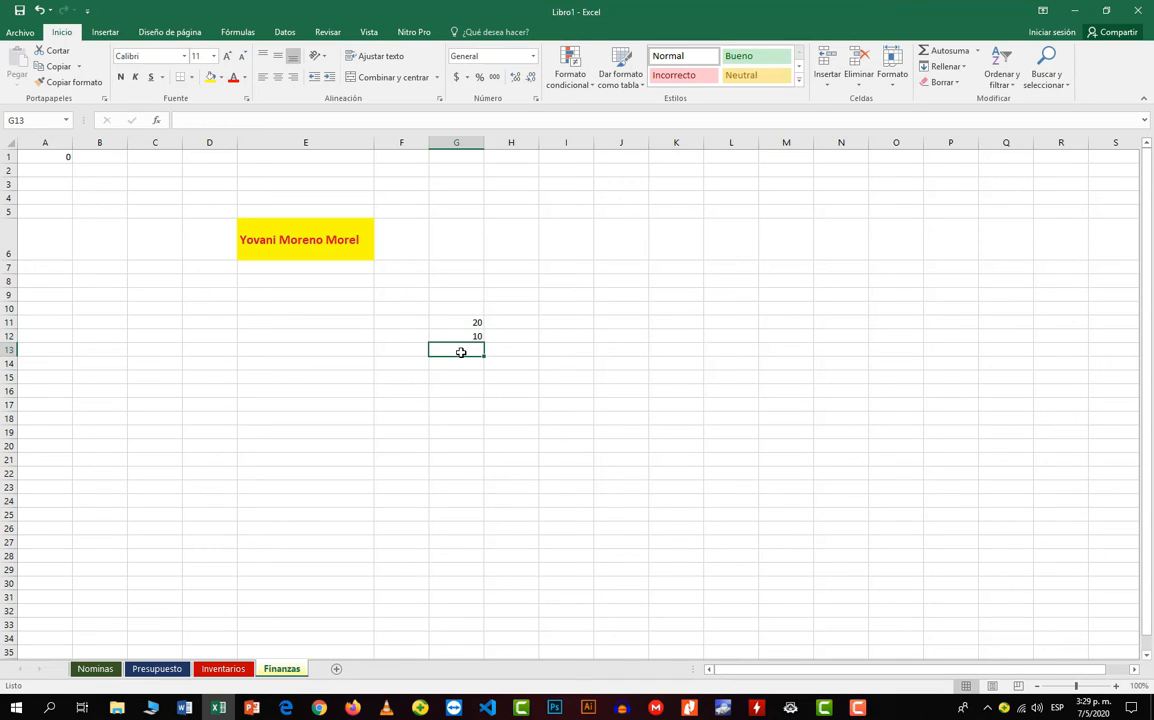
type("30")
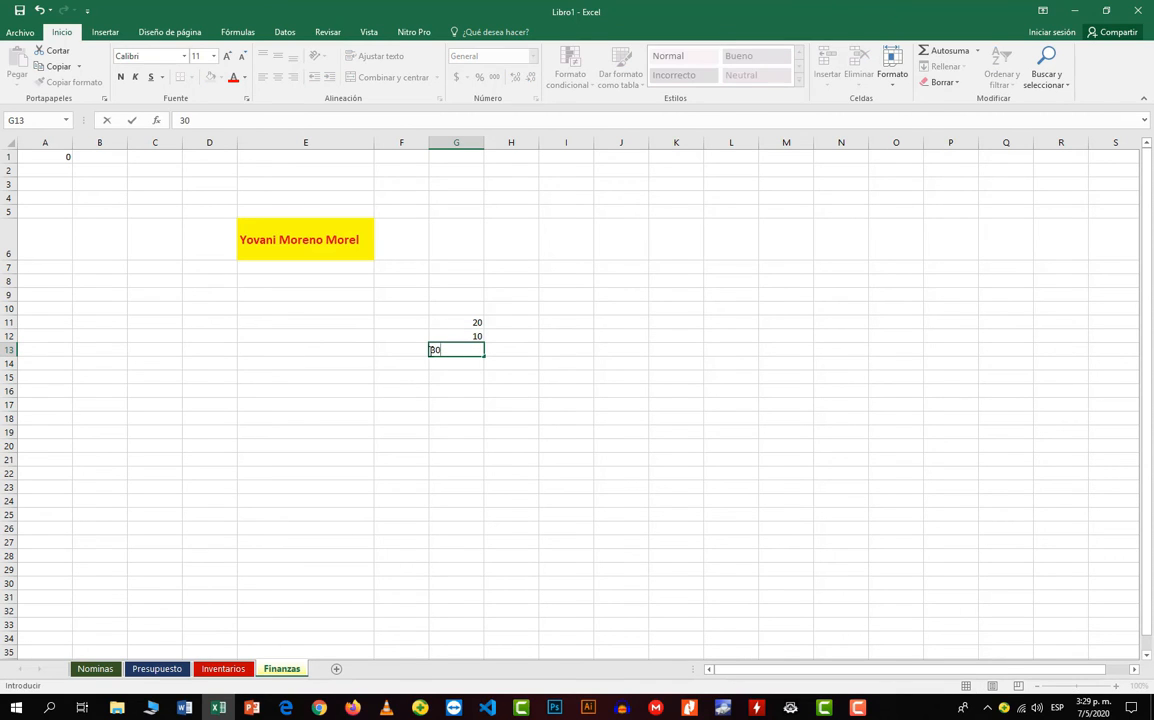
Erase the stray formula started in F13 and select the numbers in G11:G13.
left_click(402, 350)
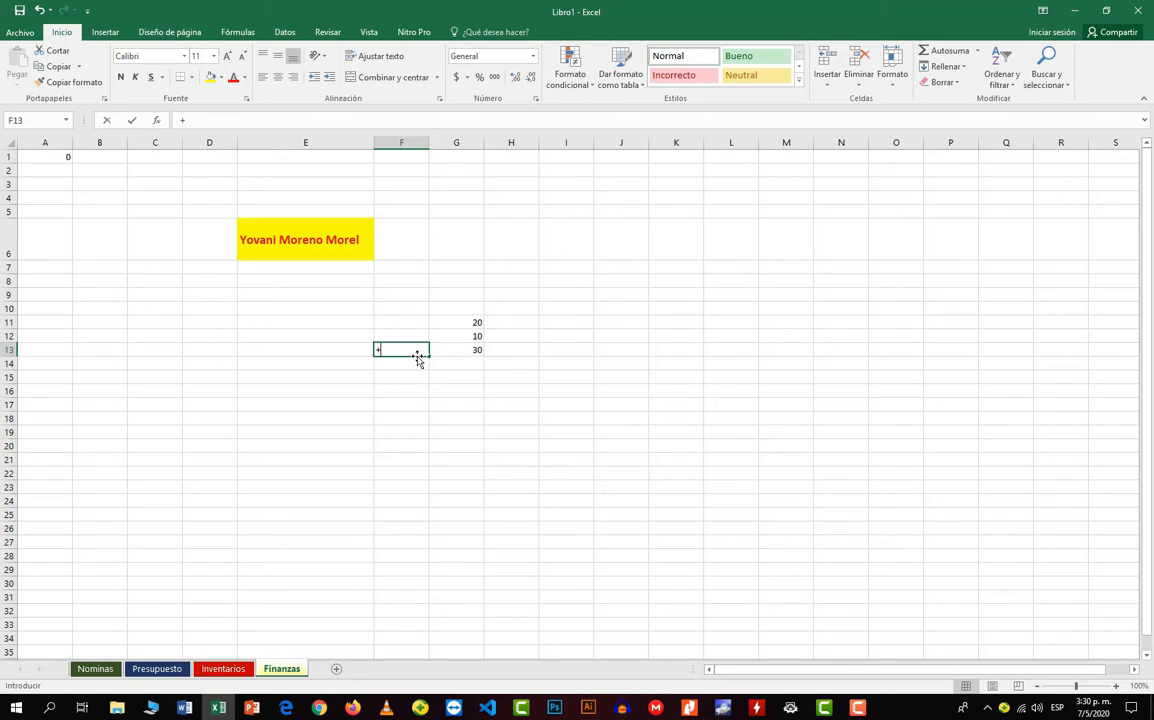
type("+")
left_click(417, 374)
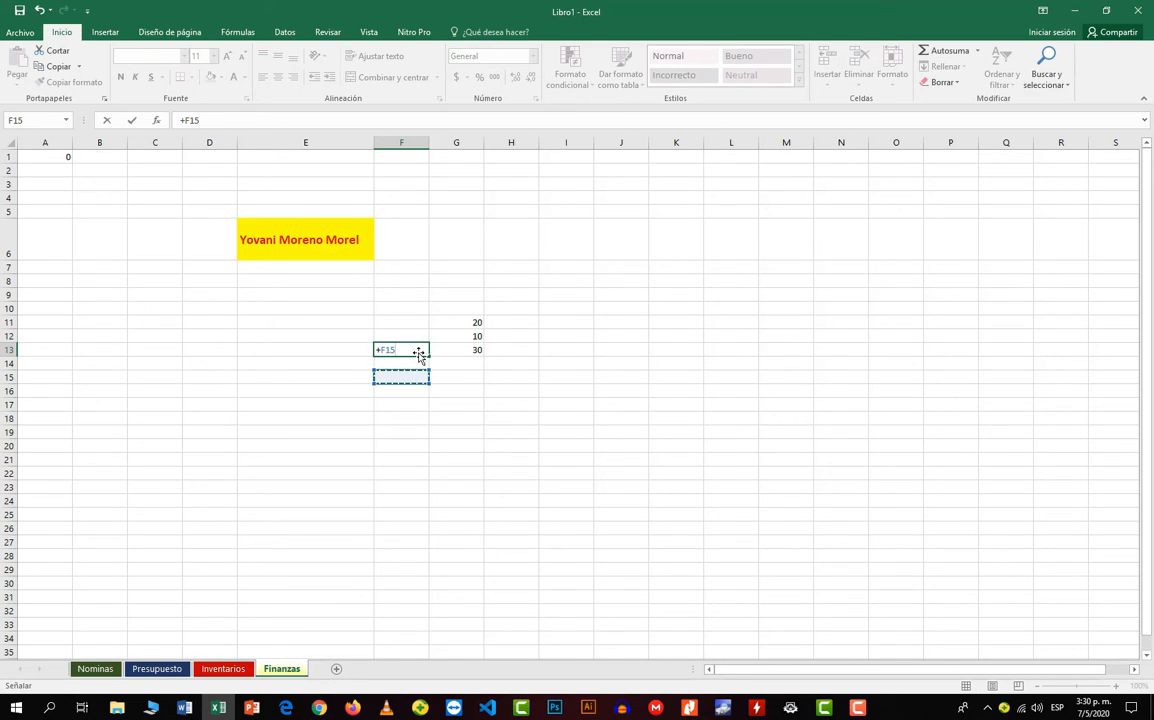
left_click(415, 348)
key("BackSpace")
key("BackSpace")
key("BackSpace")
key("BackSpace")
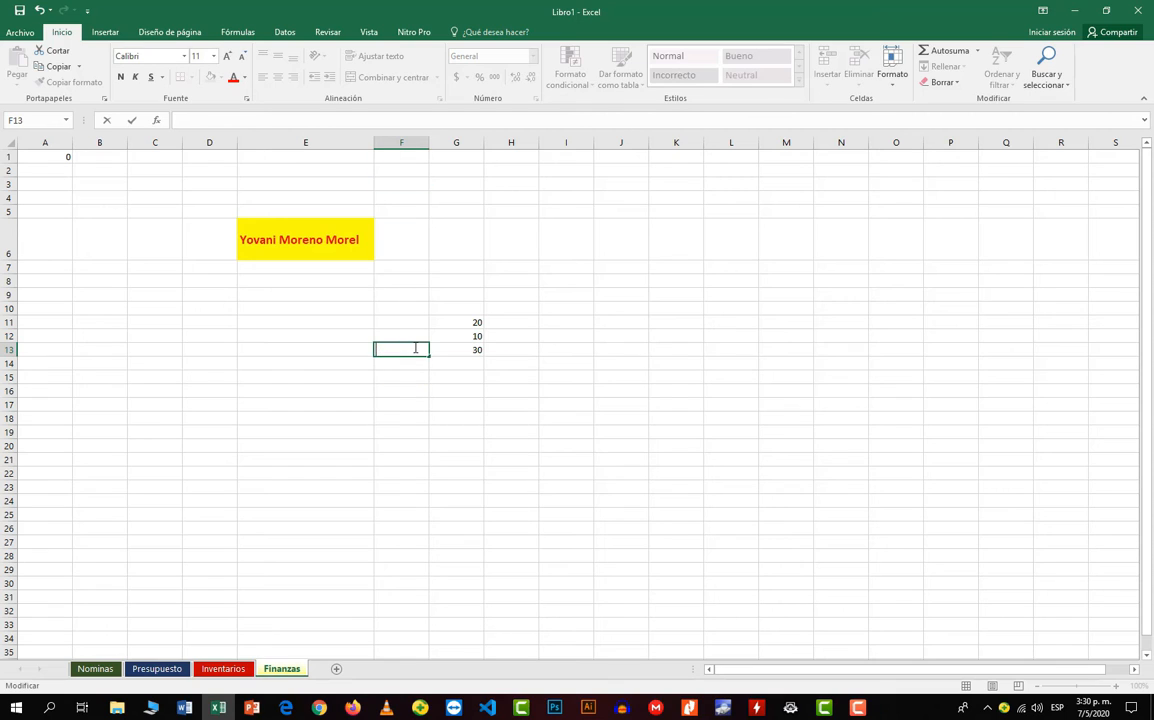
left_click(480, 398)
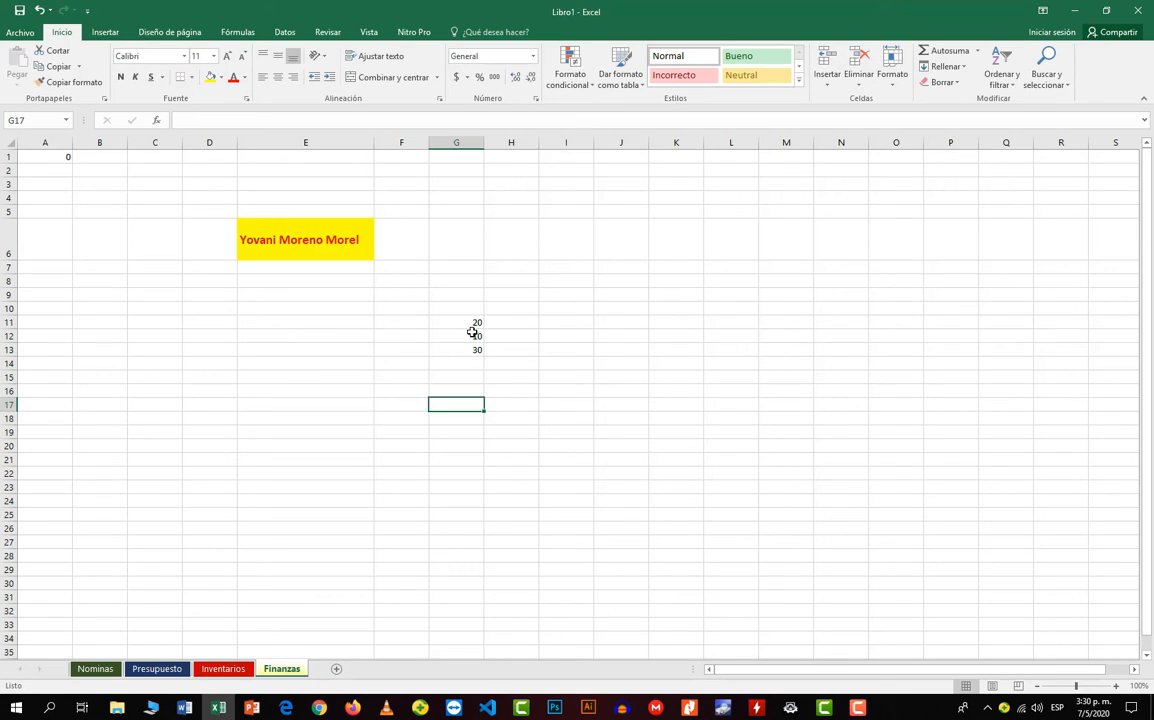
left_click_drag(458, 322, 459, 362)
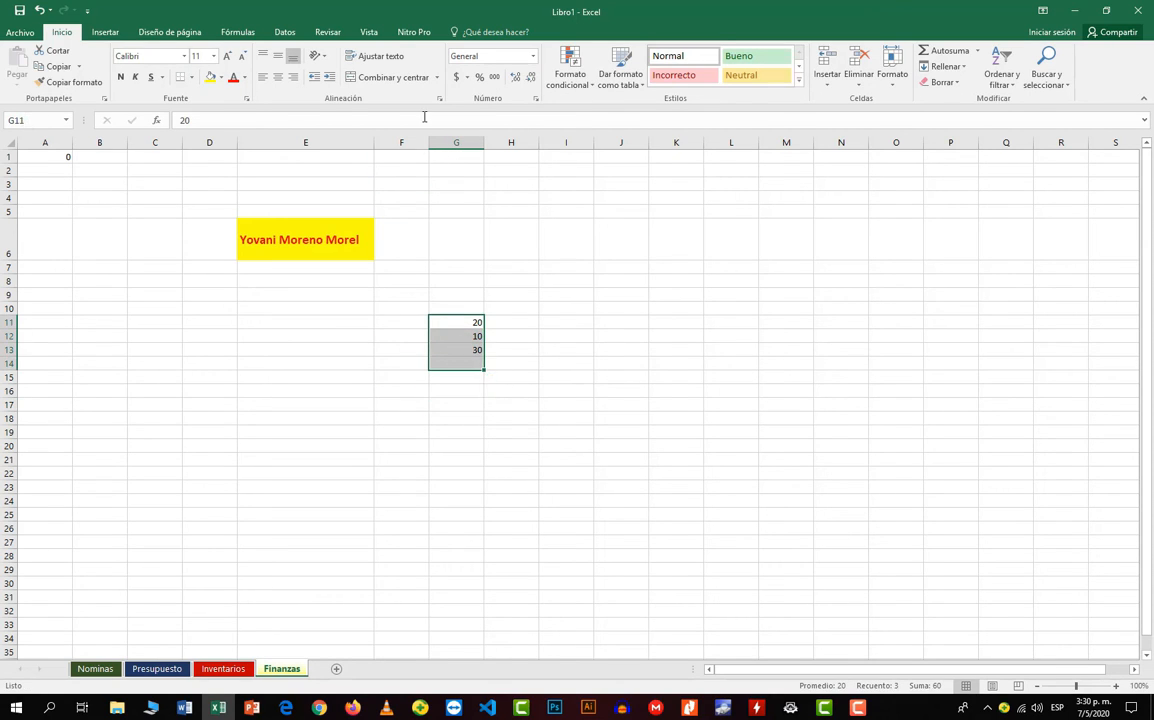
Enlarge the font of the numbers 20, 10 and 30.
left_click(228, 57)
left_click(228, 57)
left_click(228, 58)
left_click(229, 59)
left_click(603, 379)
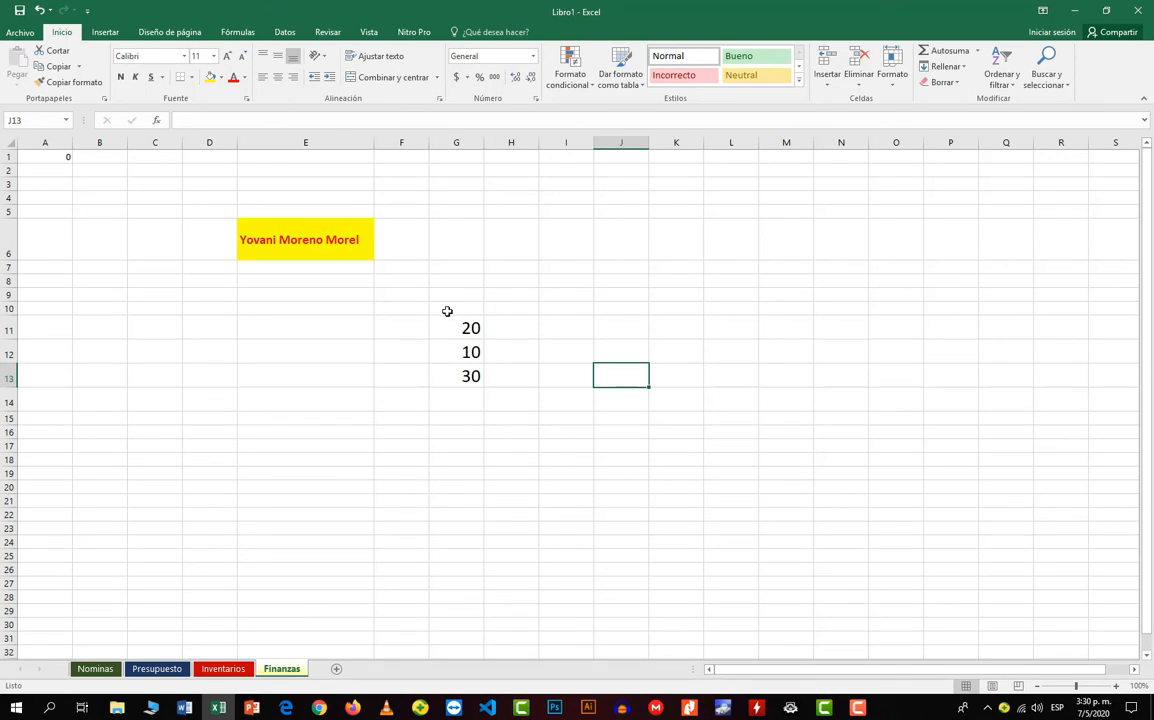
Add the heading 'suma' in G10 and enlarge its font.
left_click(447, 311)
type("suma")
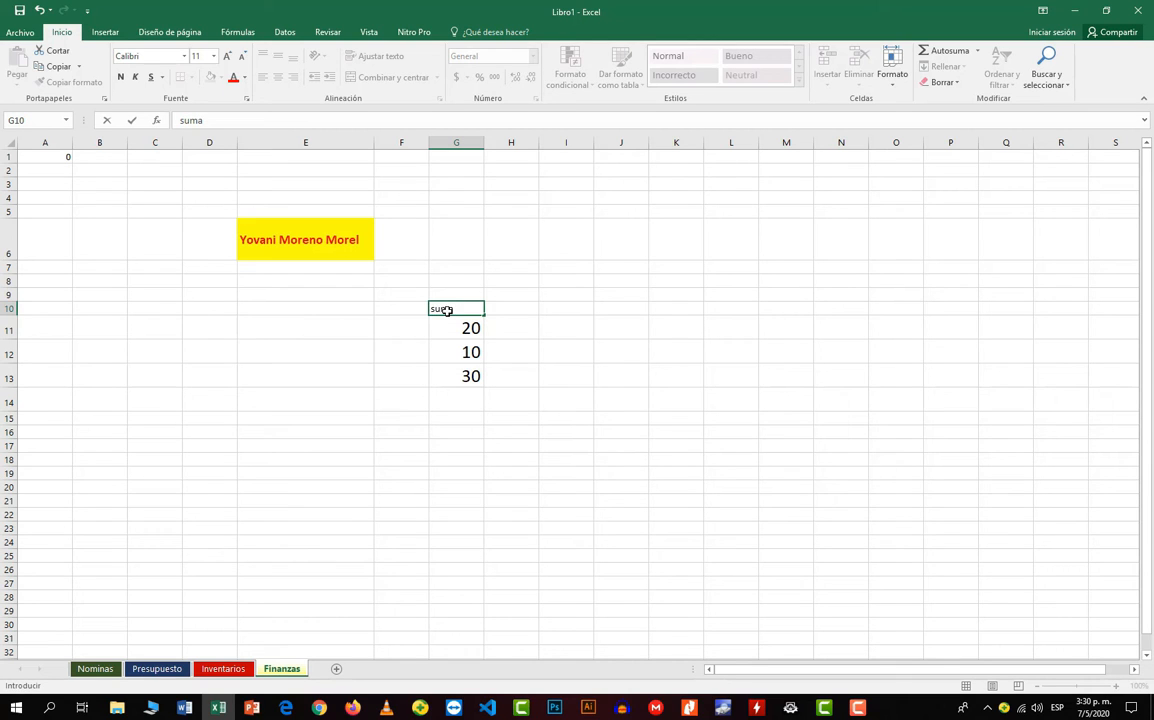
left_click(560, 349)
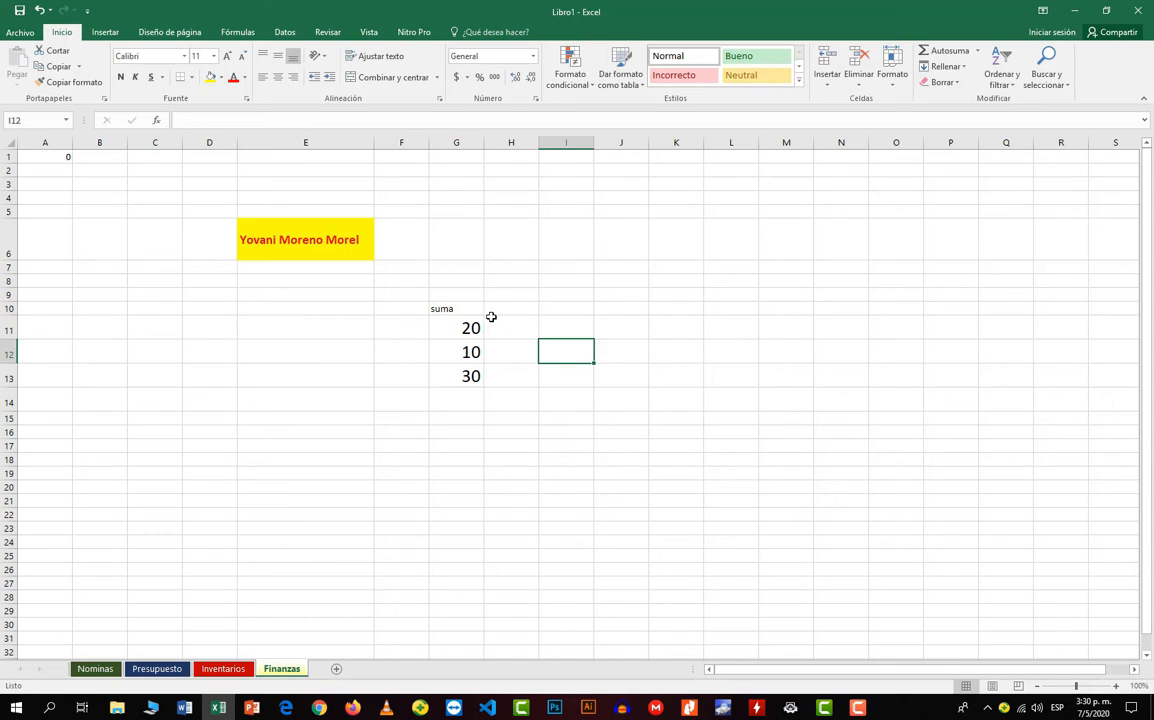
left_click(459, 309)
left_click(227, 55)
left_click(227, 55)
left_click(227, 55)
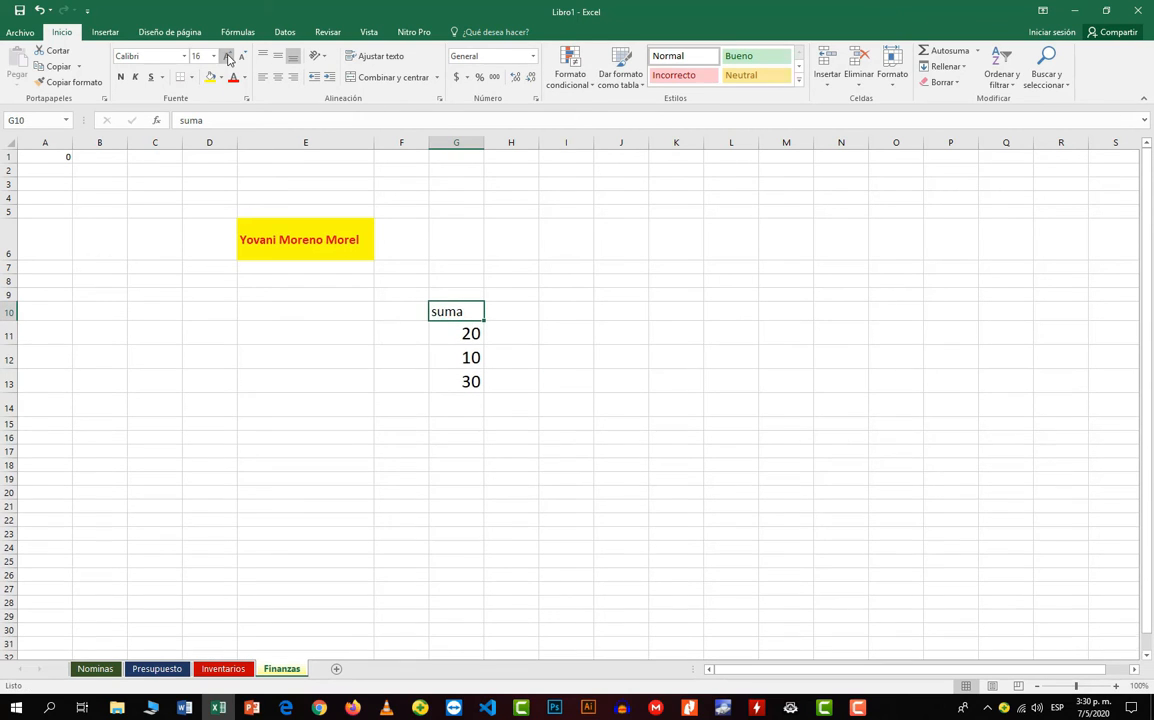
left_click(227, 55)
left_click(227, 55)
left_click(585, 357)
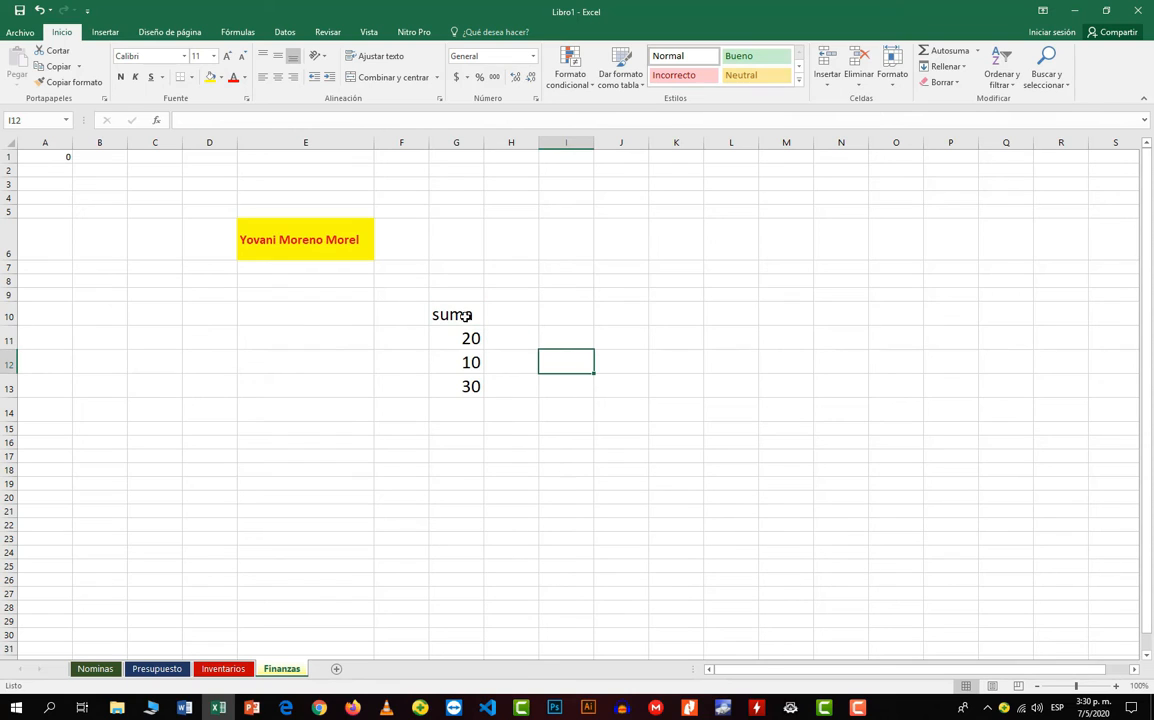
Centre G10:G13 horizontally, leaving the numbers 20 and 10 in G11:G12 selected.
left_click_drag(458, 316, 466, 391)
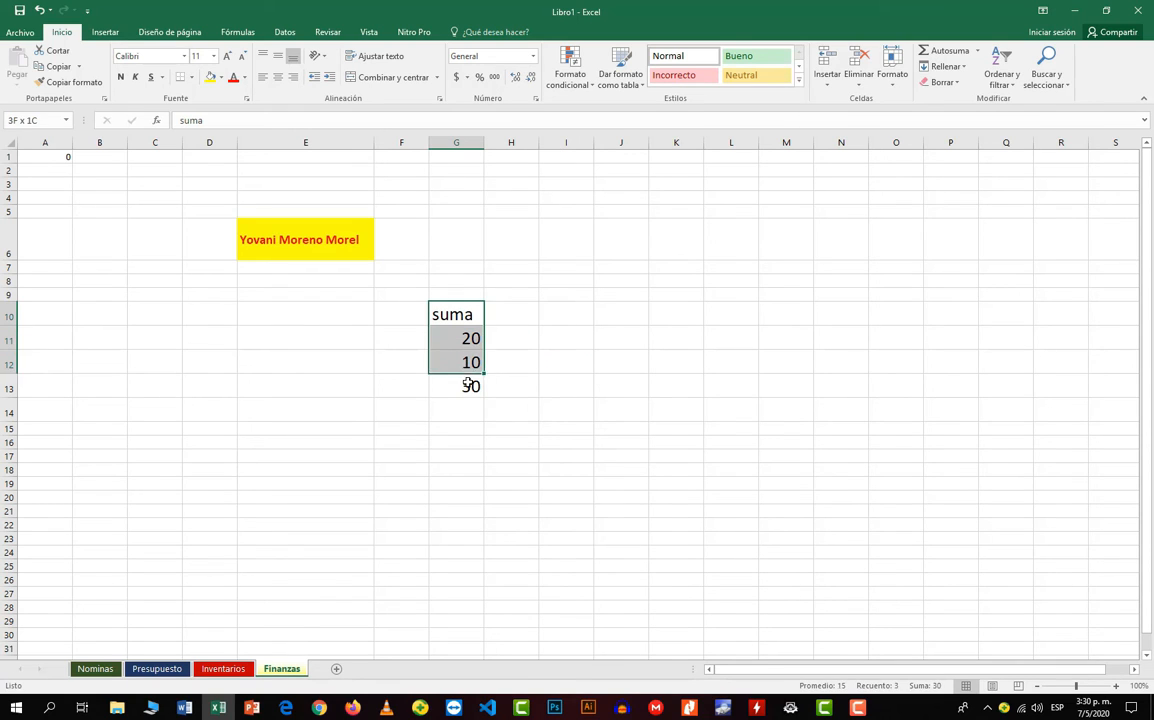
left_click(278, 77)
left_click(642, 458)
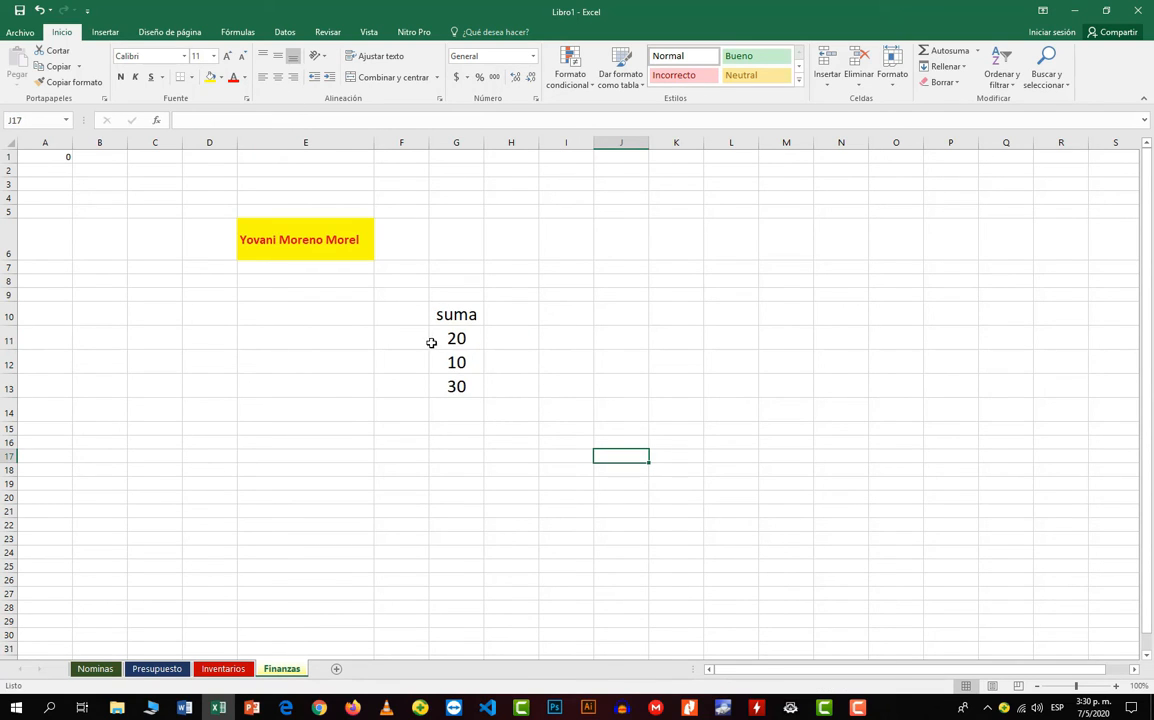
left_click(436, 340)
left_click_drag(441, 360, 443, 402)
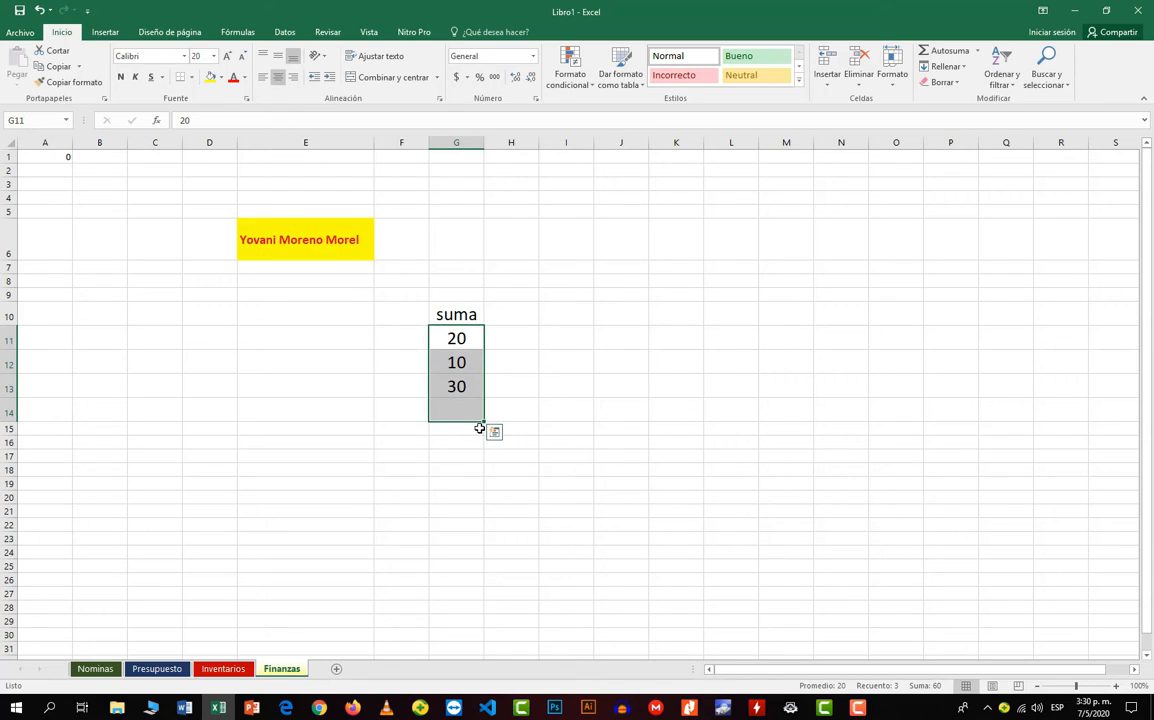
left_click(492, 442)
left_click_drag(466, 338, 464, 356)
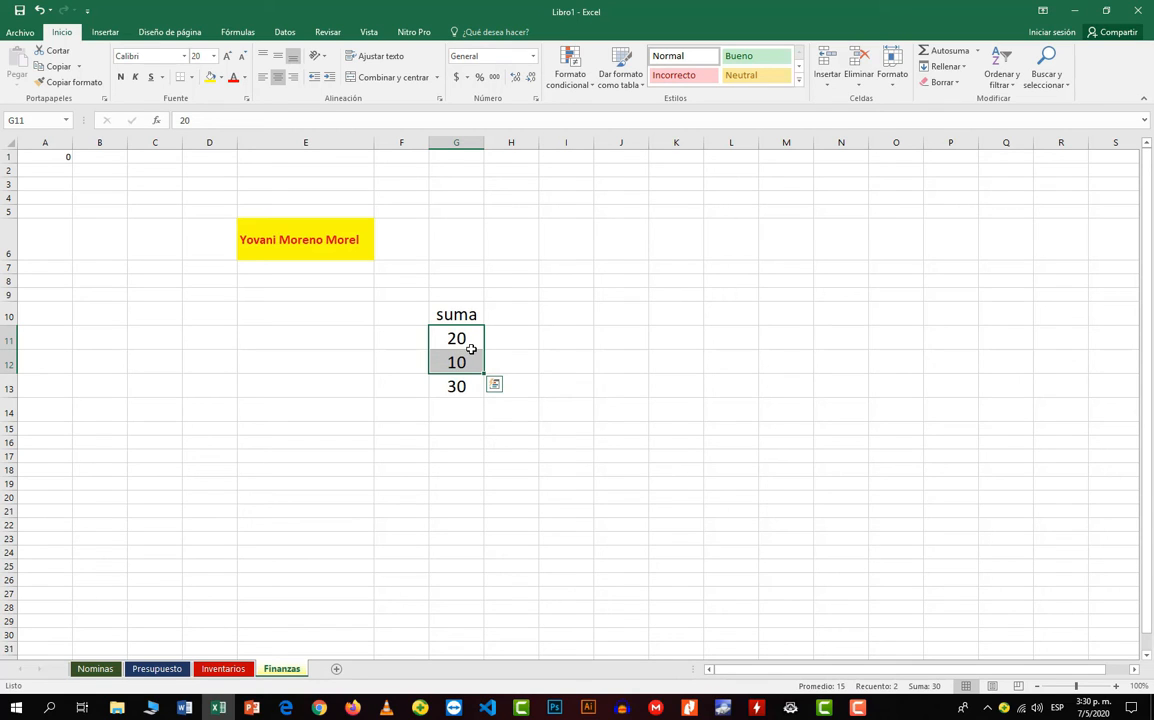
Fill G11:G12 yellow and the total 30 in G13 pale cream.
left_click(211, 77)
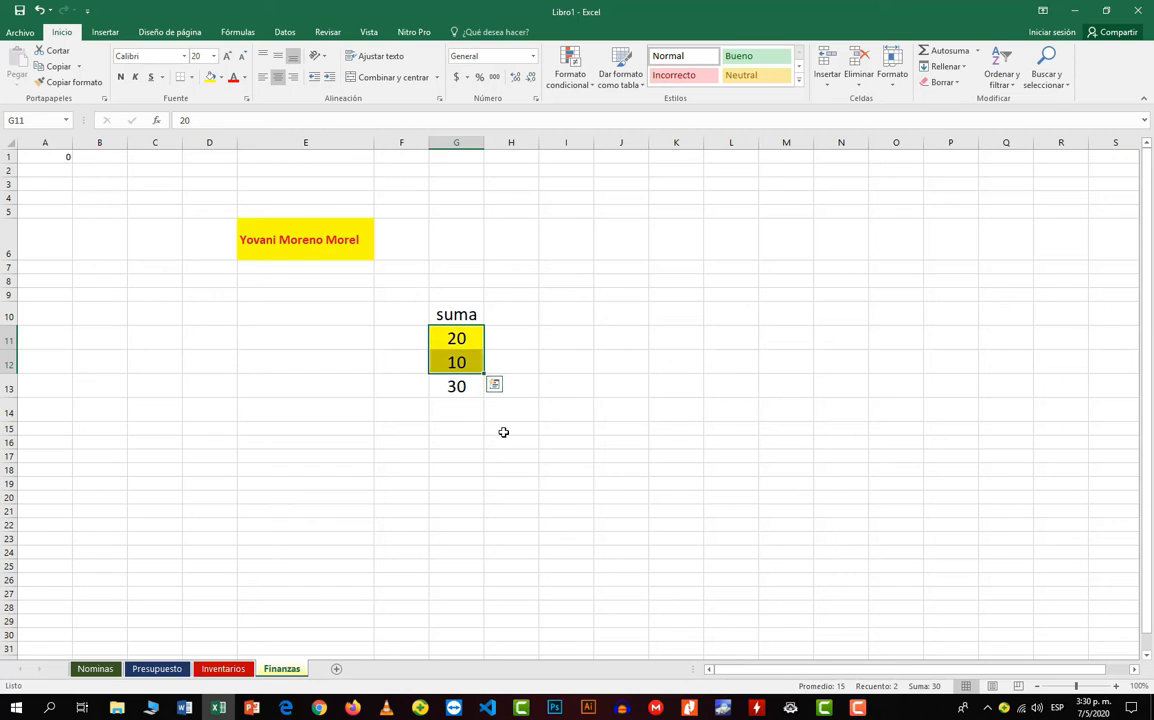
left_click(461, 388)
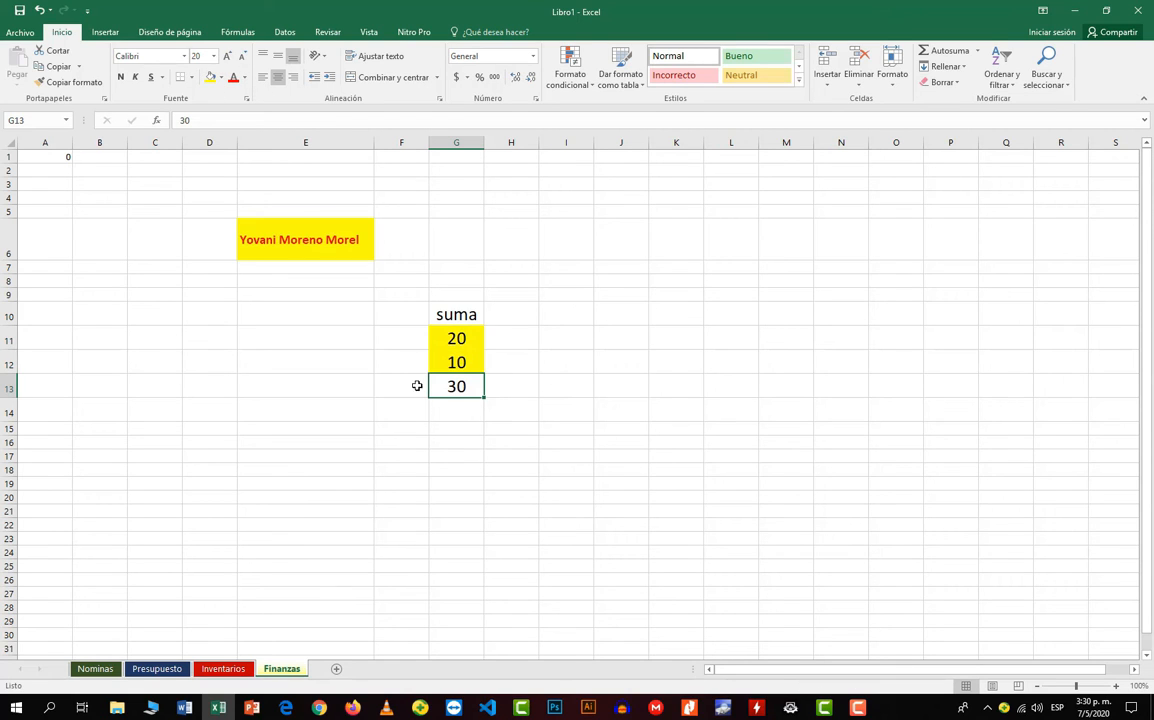
left_click(221, 77)
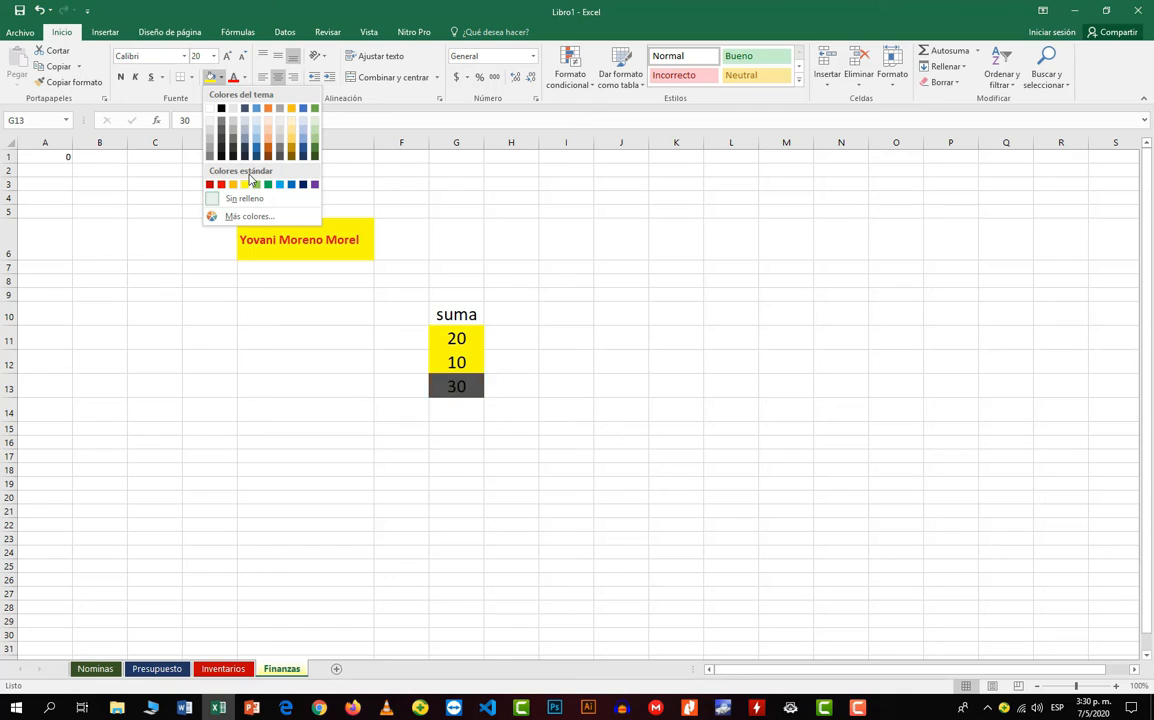
left_click(267, 120)
left_click(728, 365)
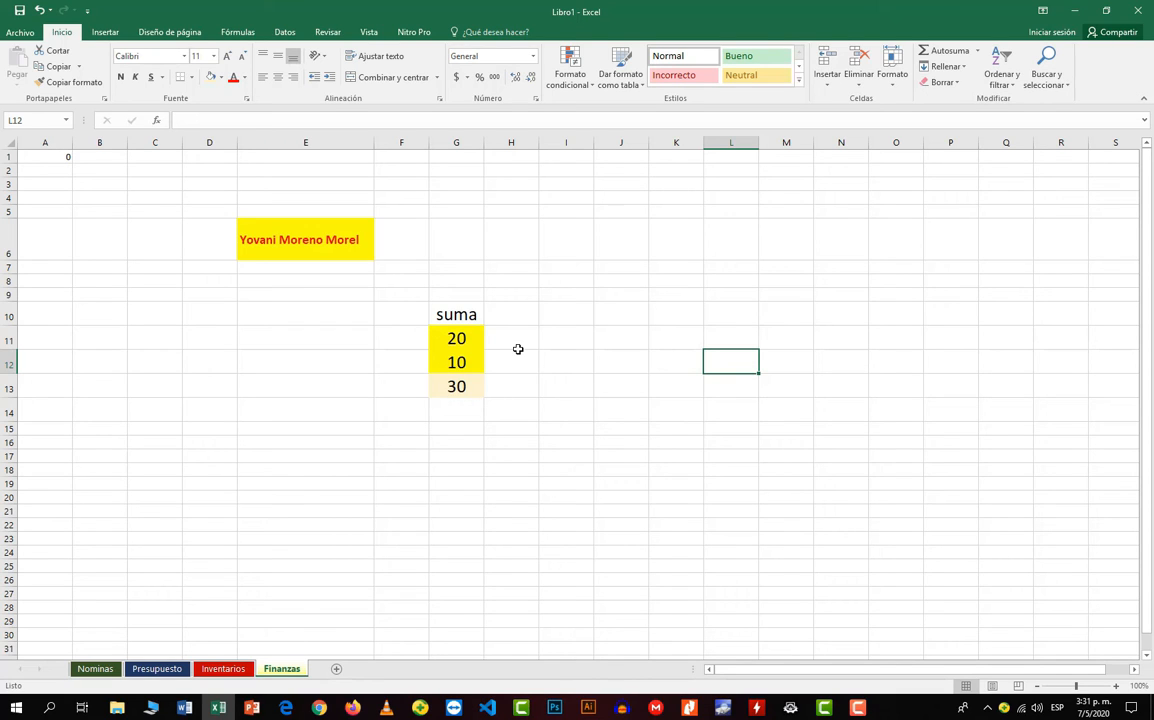
Fill the 'suma' heading in G10 red.
left_click(448, 312)
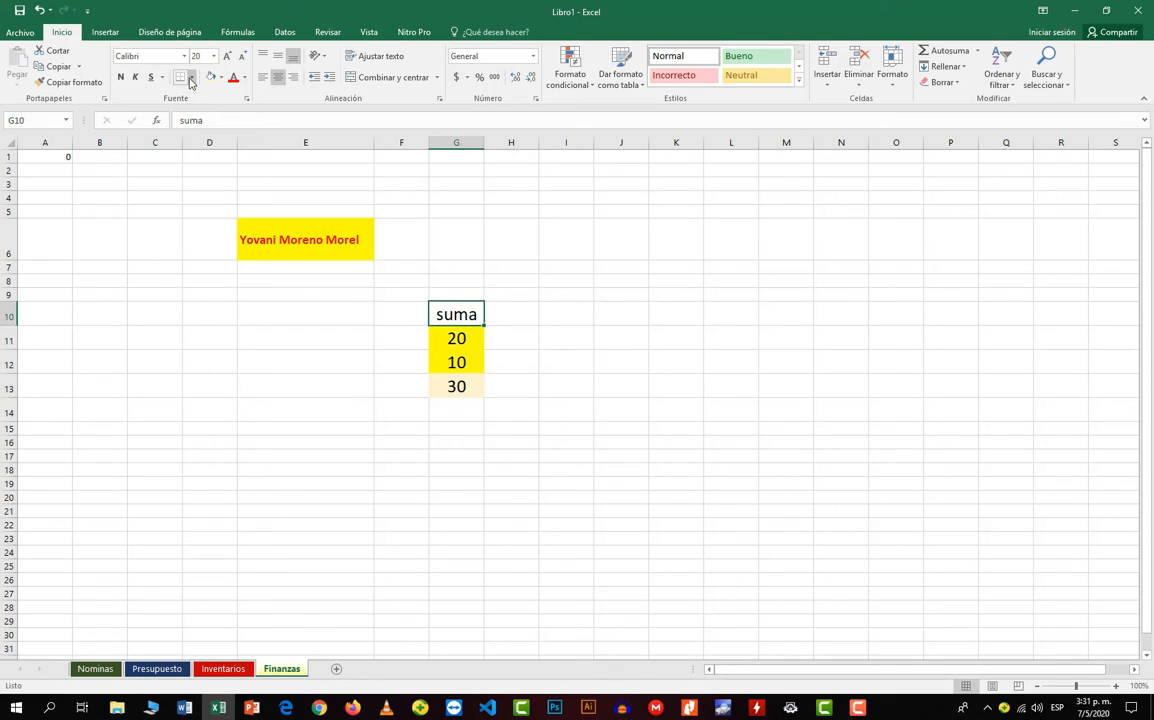
left_click(222, 77)
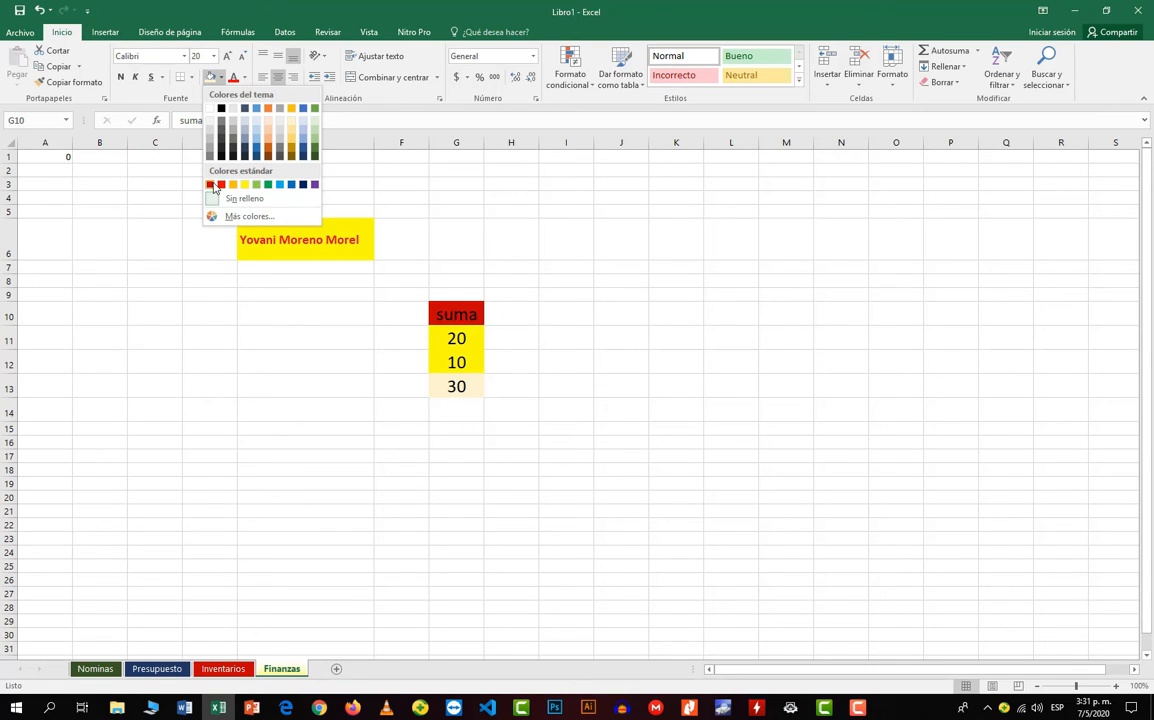
left_click(211, 185)
left_click(583, 315)
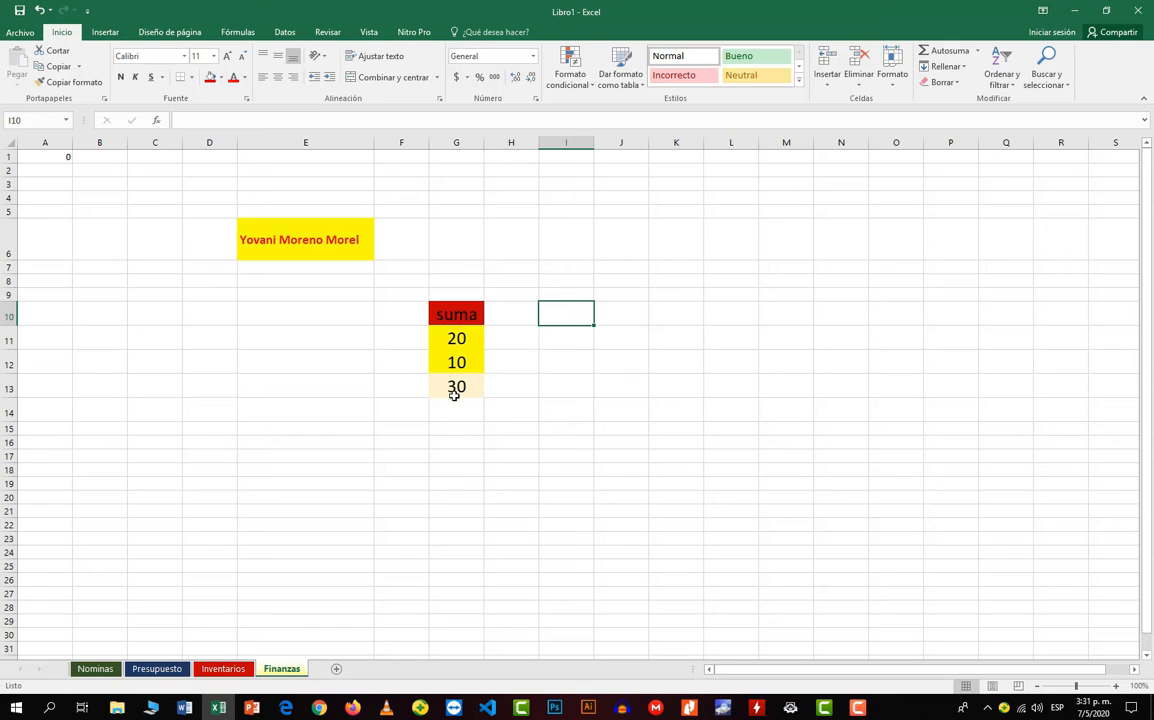
double_click(563, 316)
type("+")
key("Down")
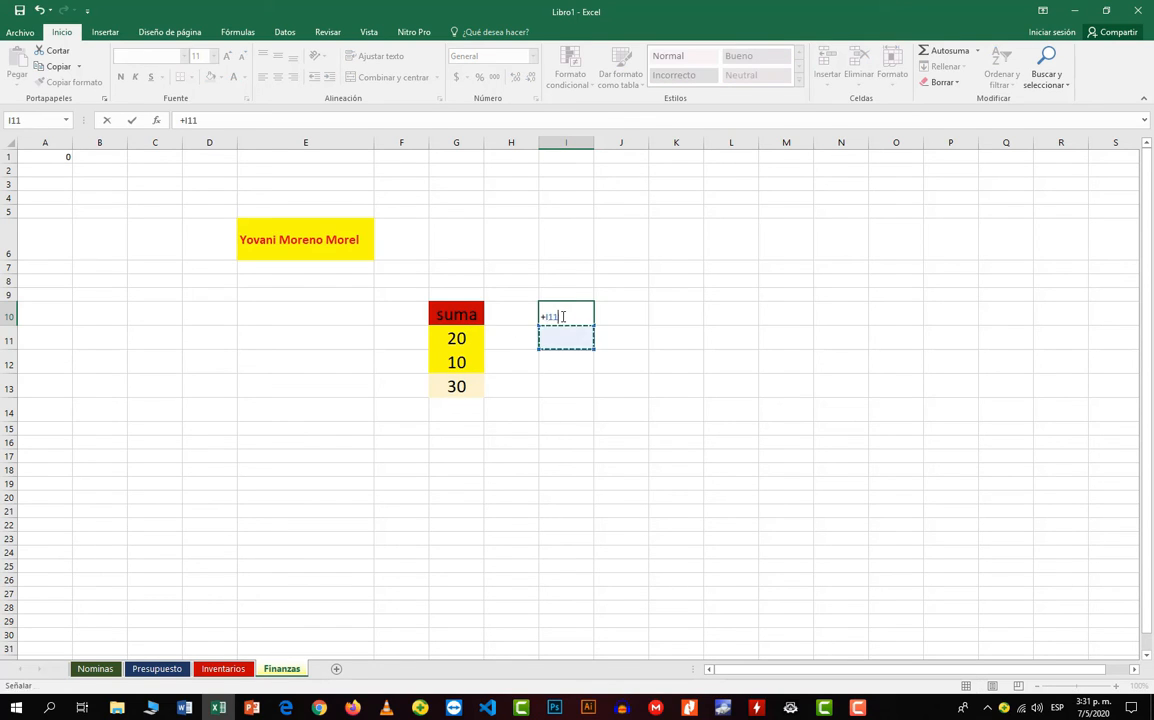
key("BackSpace")
key("BackSpace")
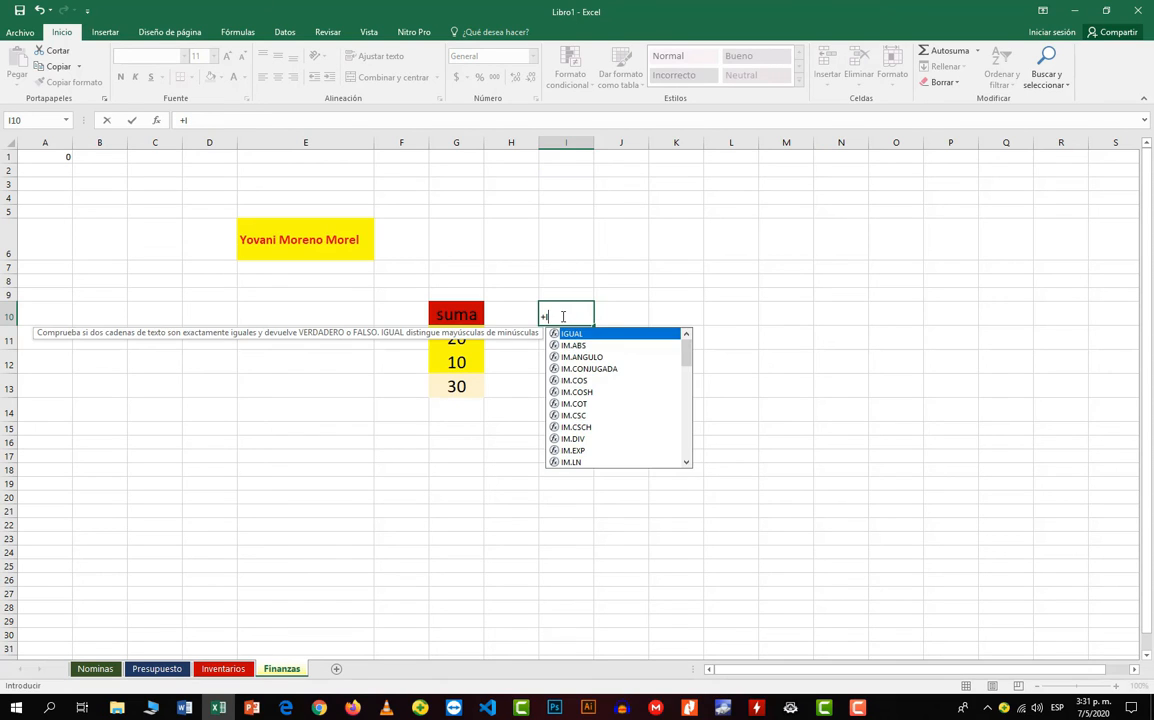
key("BackSpace")
key("BackSpace")
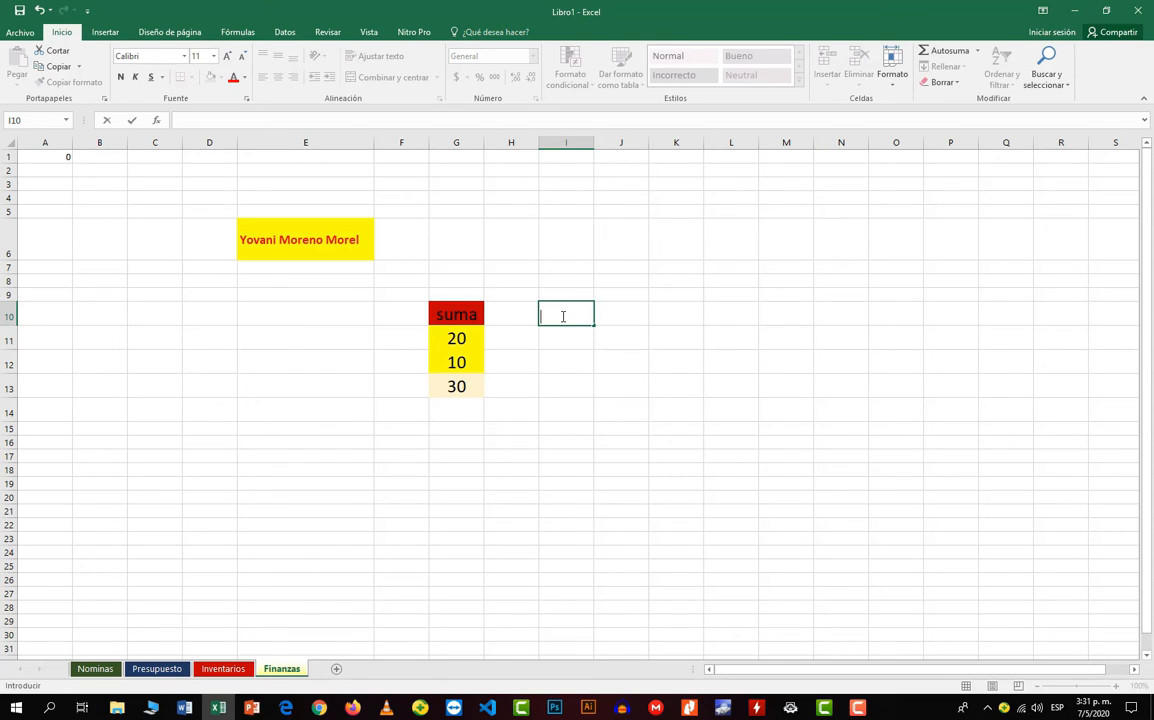
left_click(509, 316)
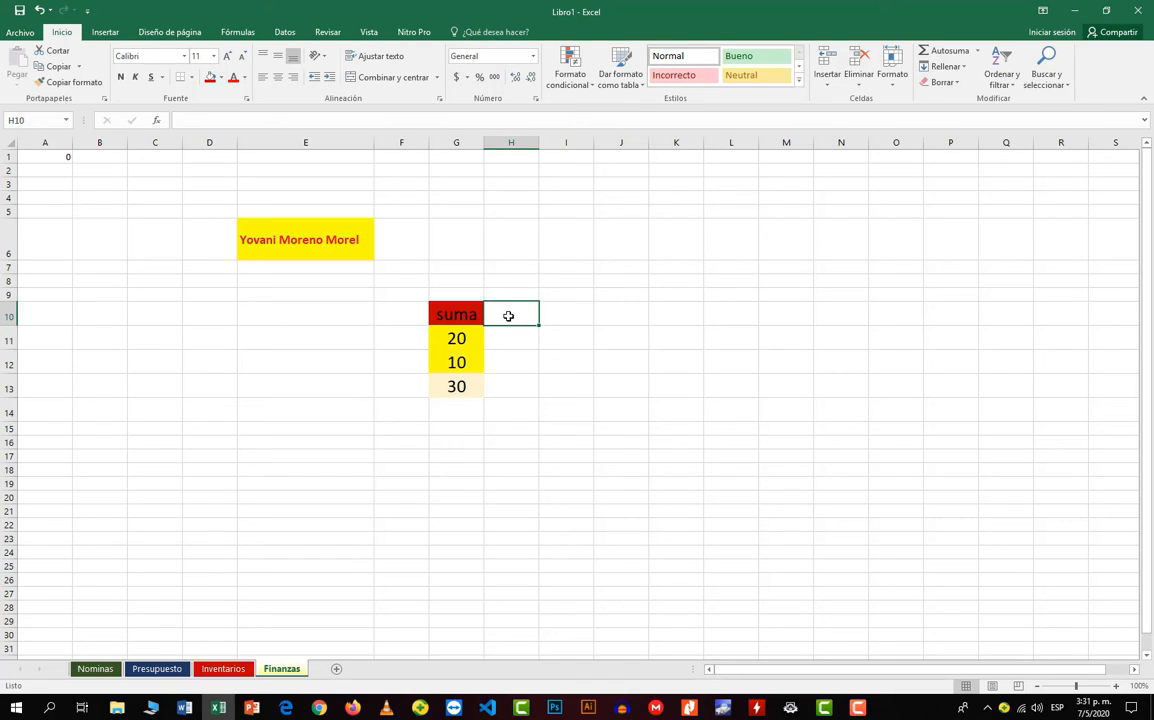
Enter 'resta' in H10, 'division' in I10 and 'multiplicacion' in J10, fixing a mistyped H10.
type("resta")
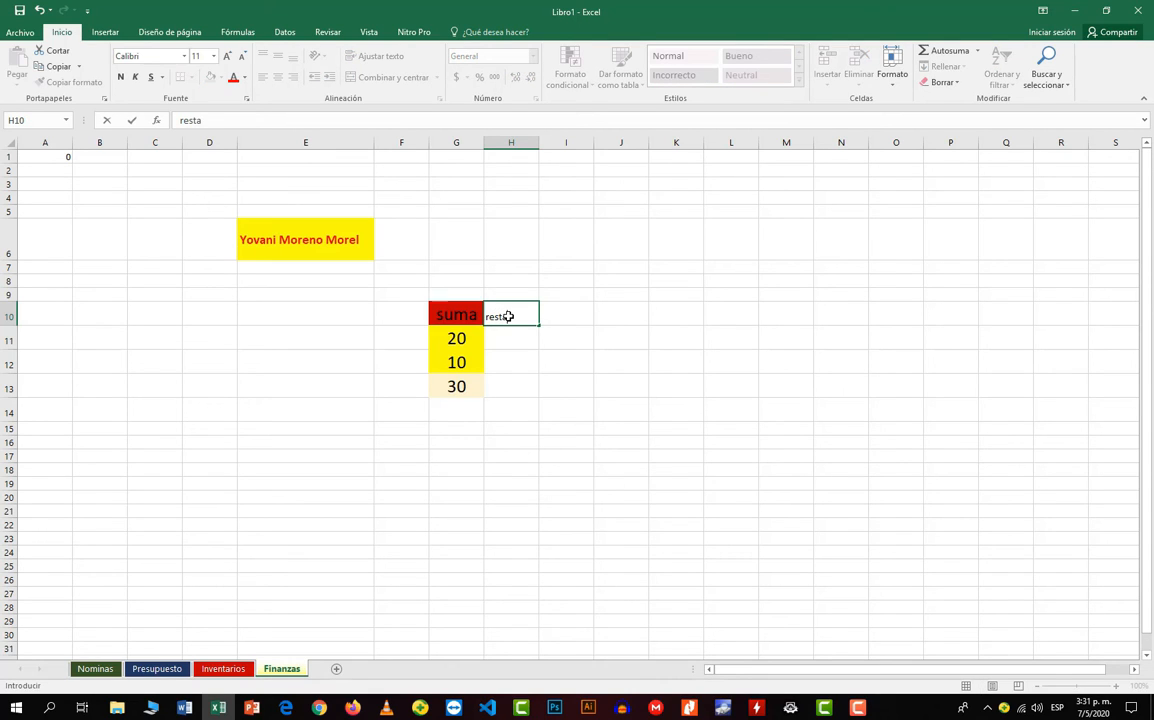
type("division")
key("Tab")
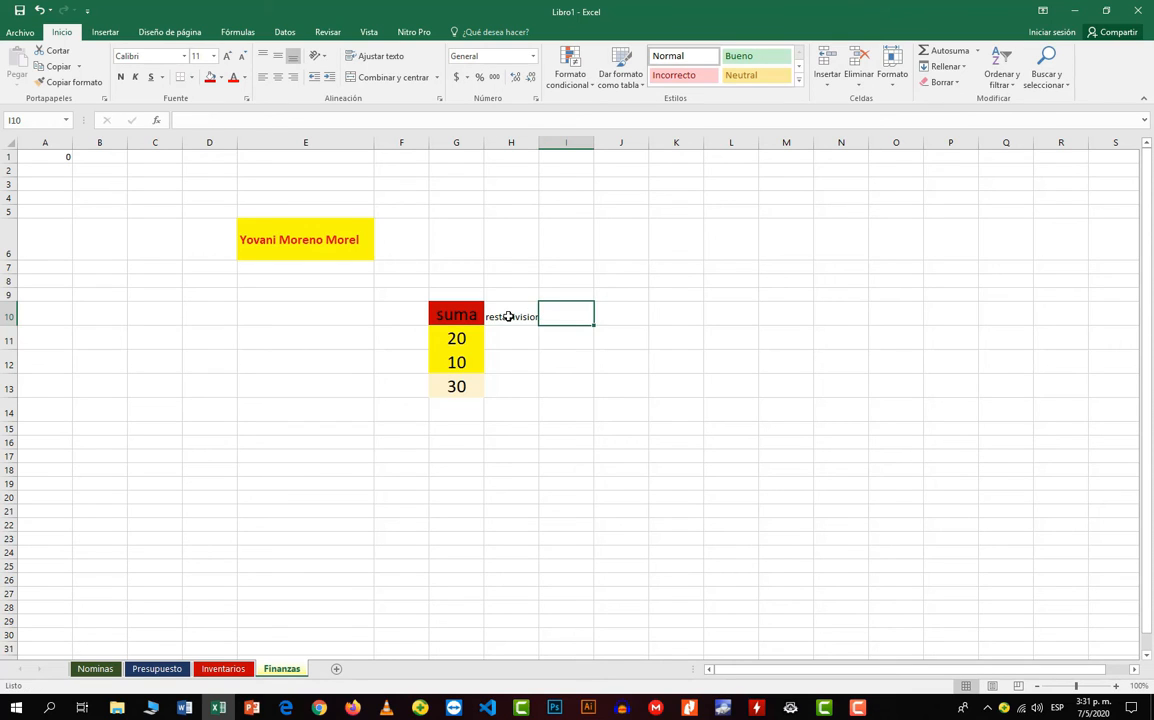
left_click(509, 316)
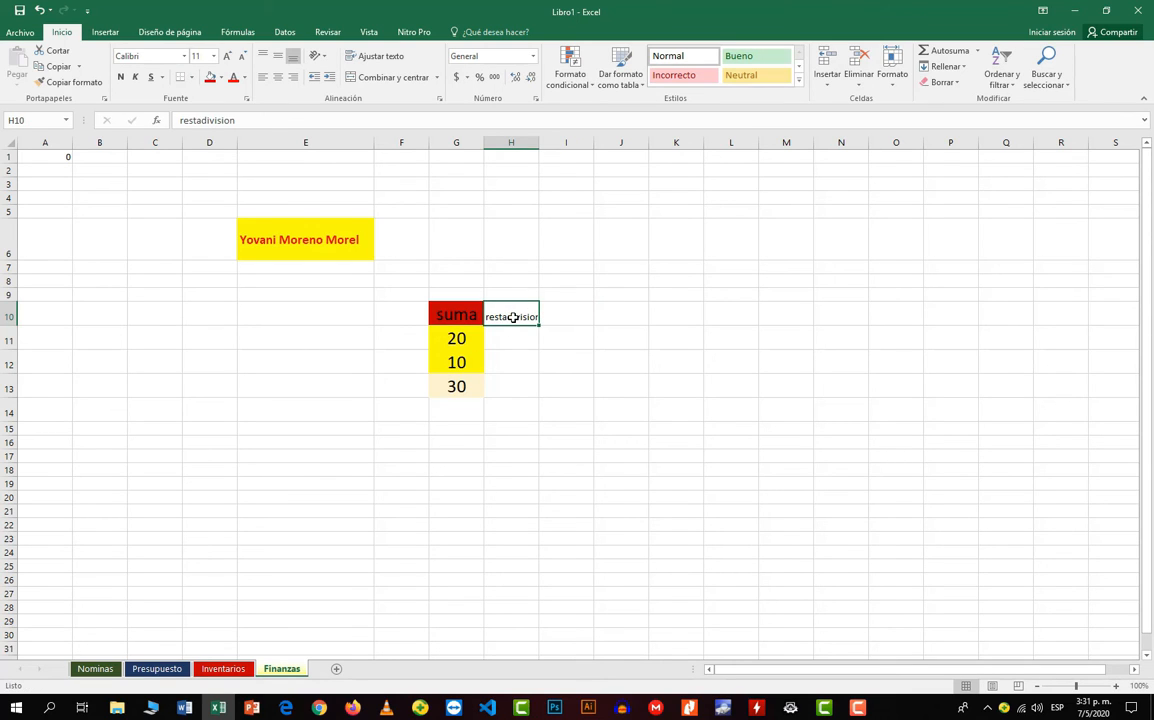
type("resta")
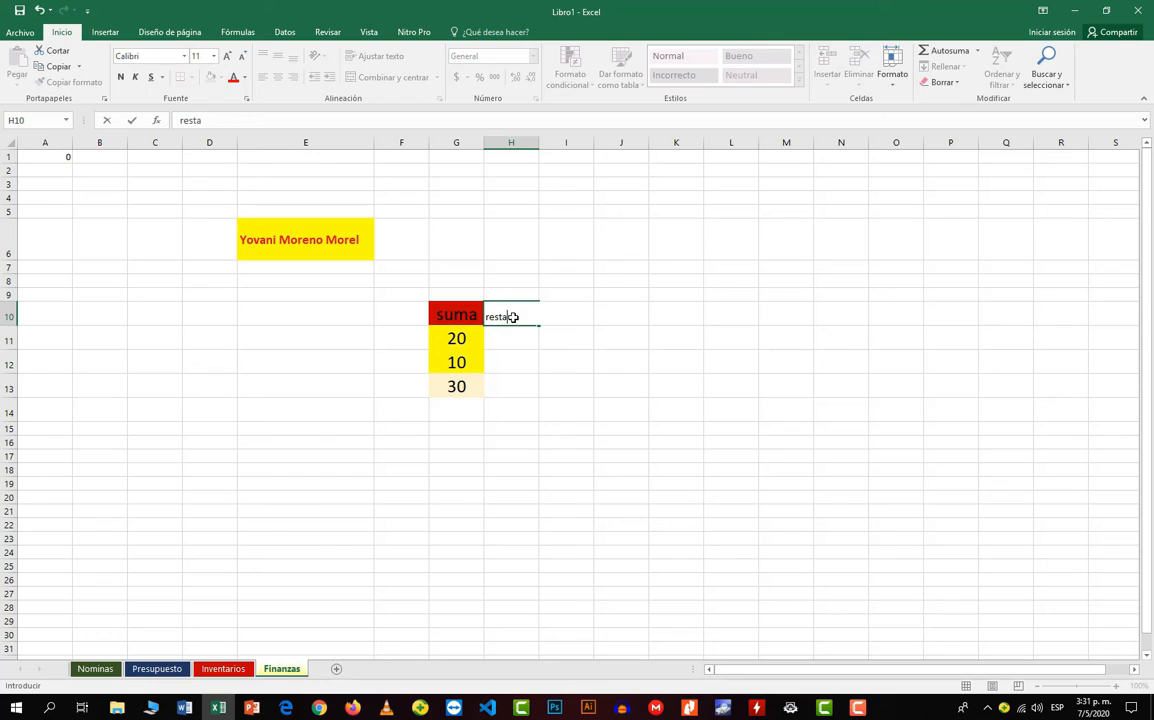
key("Tab")
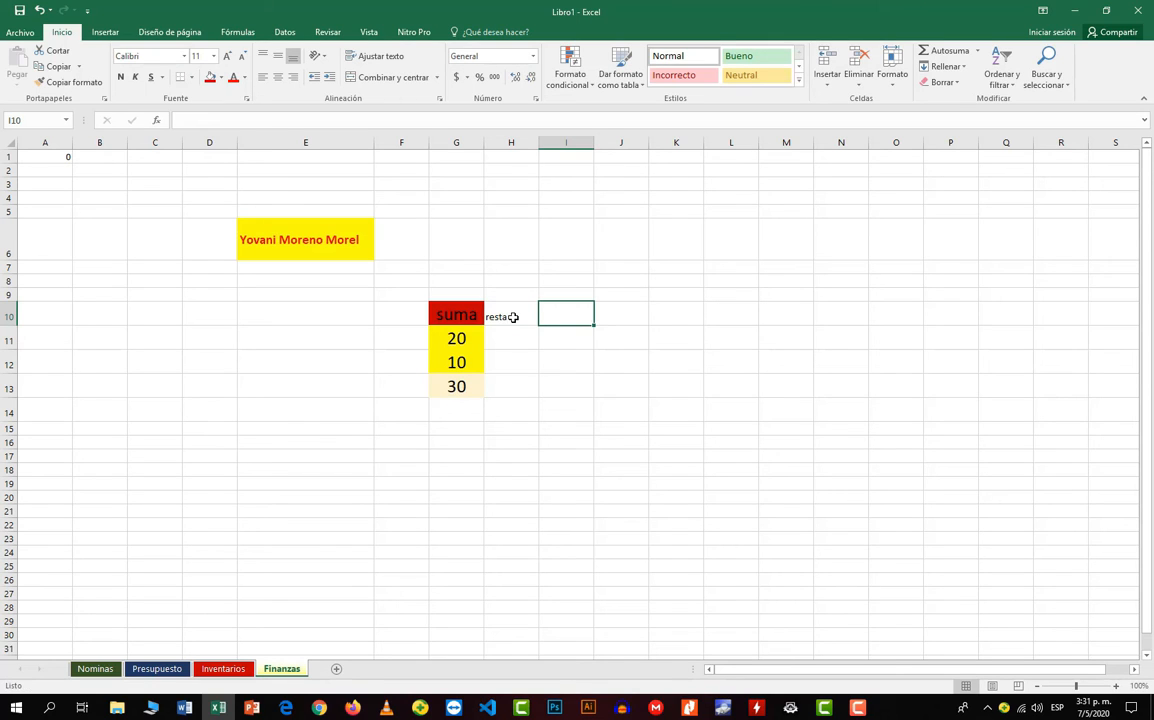
type("divi")
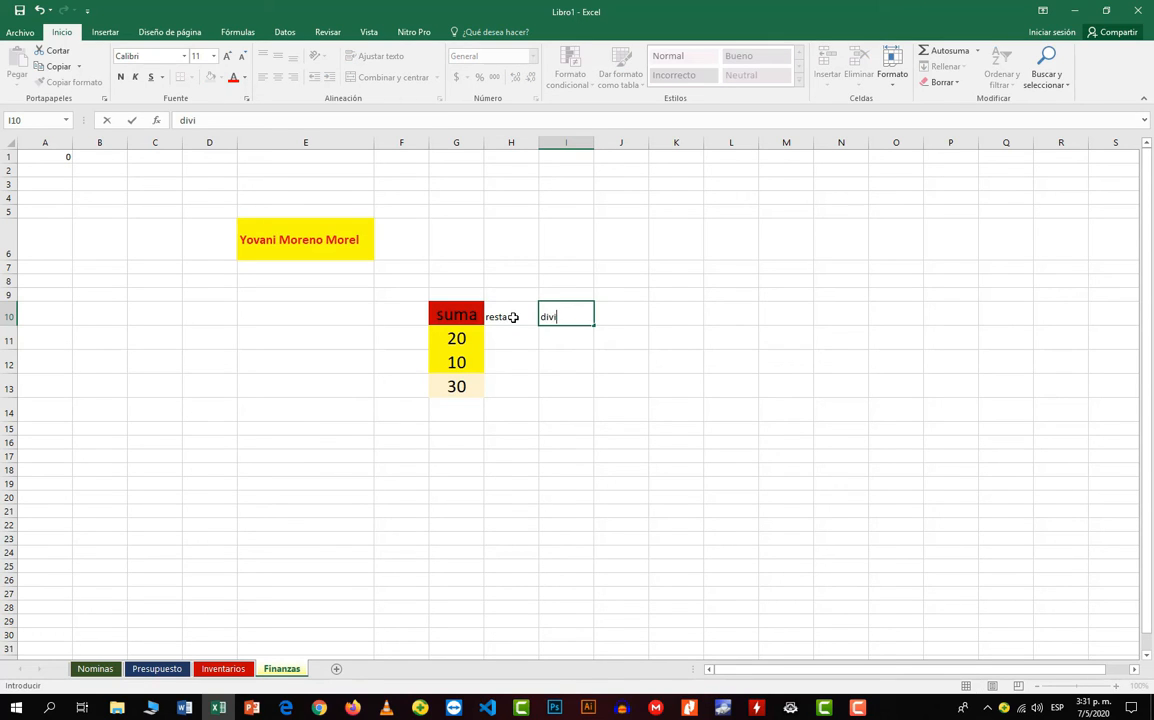
type("sion")
key("Tab")
type("mult")
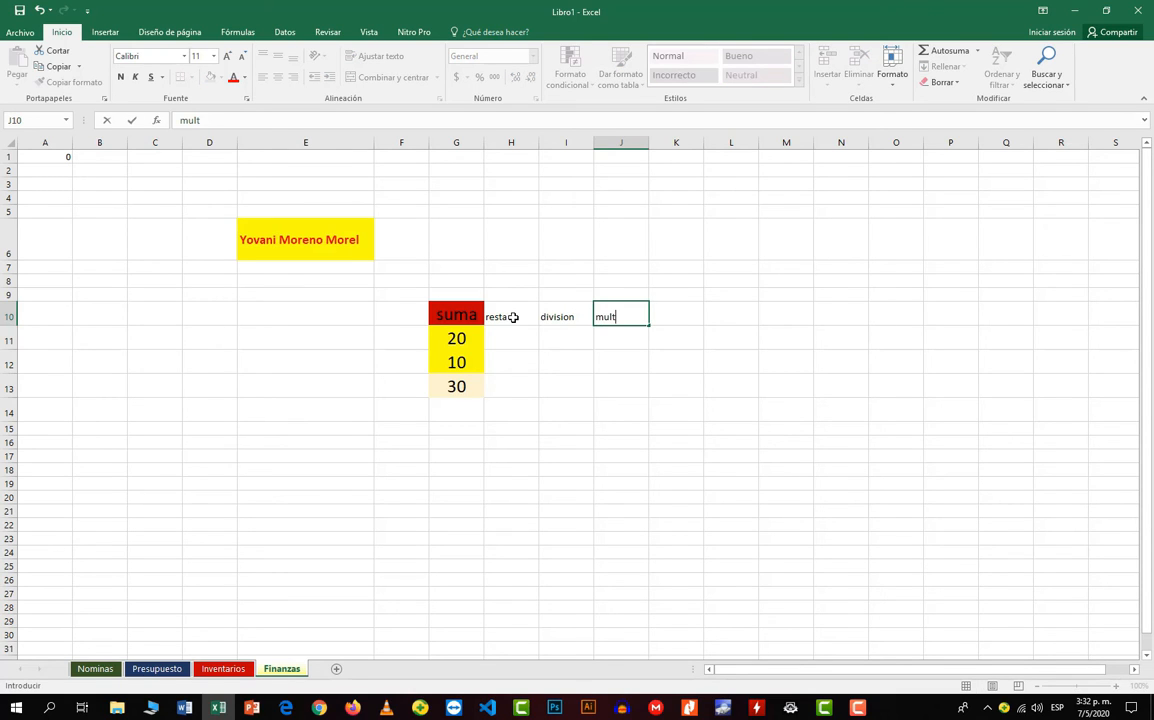
type("iplicacion")
left_click(615, 385)
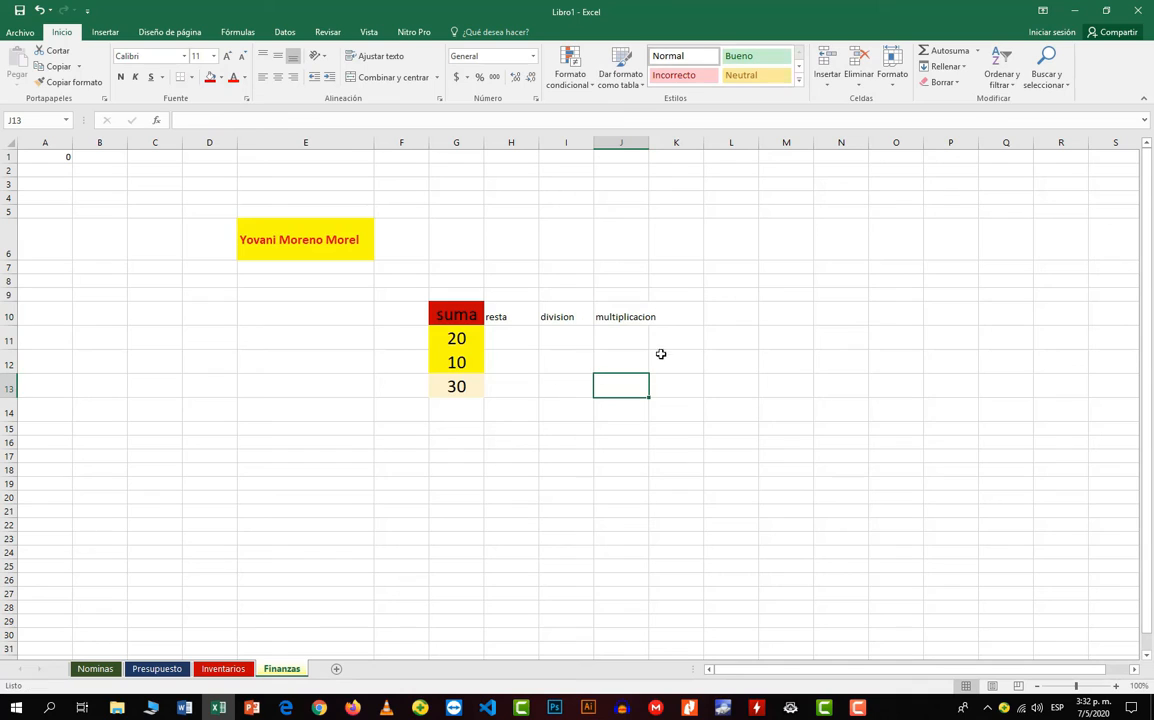
left_click(671, 318)
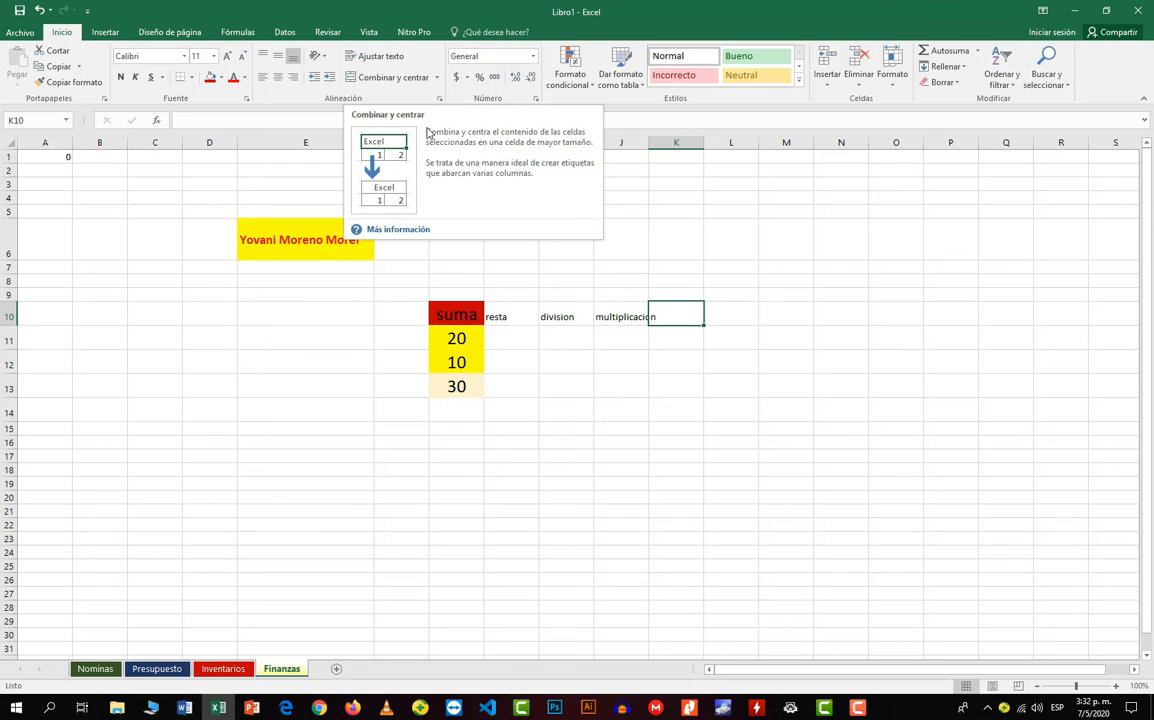
left_click(620, 318)
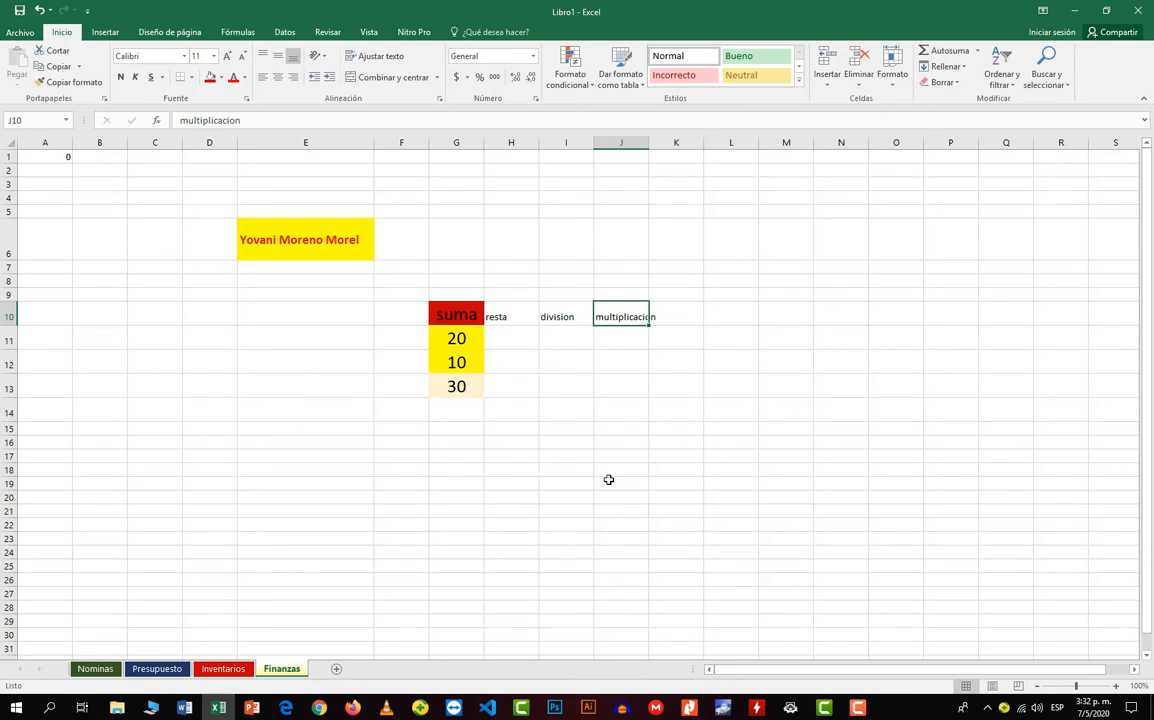
On the Inventarios sheet, enter the resta row in F11:H11 with 100 and 10.
left_click(231, 668)
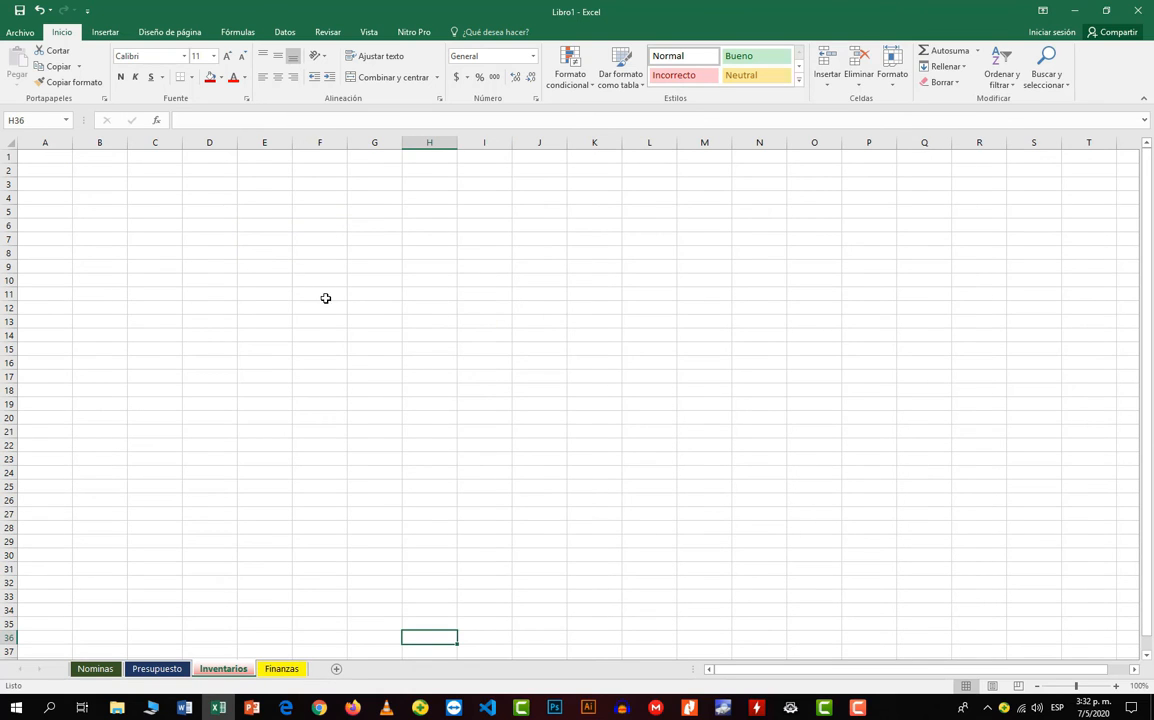
left_click(326, 297)
type("resta")
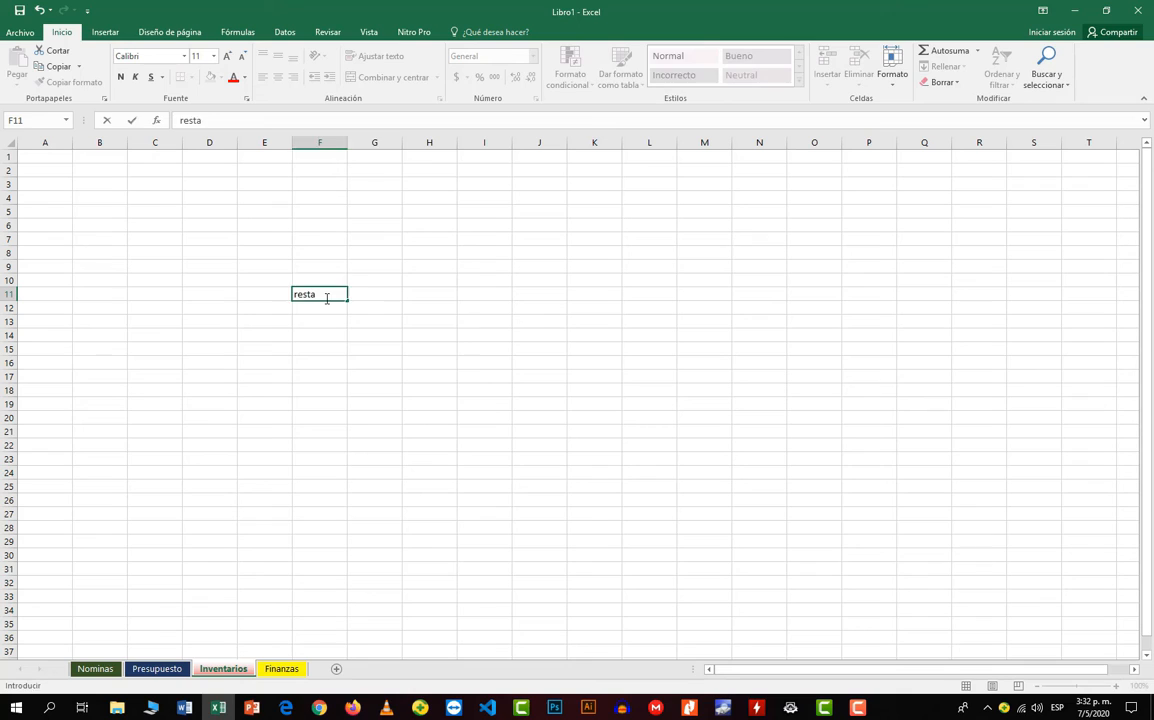
key("Tab")
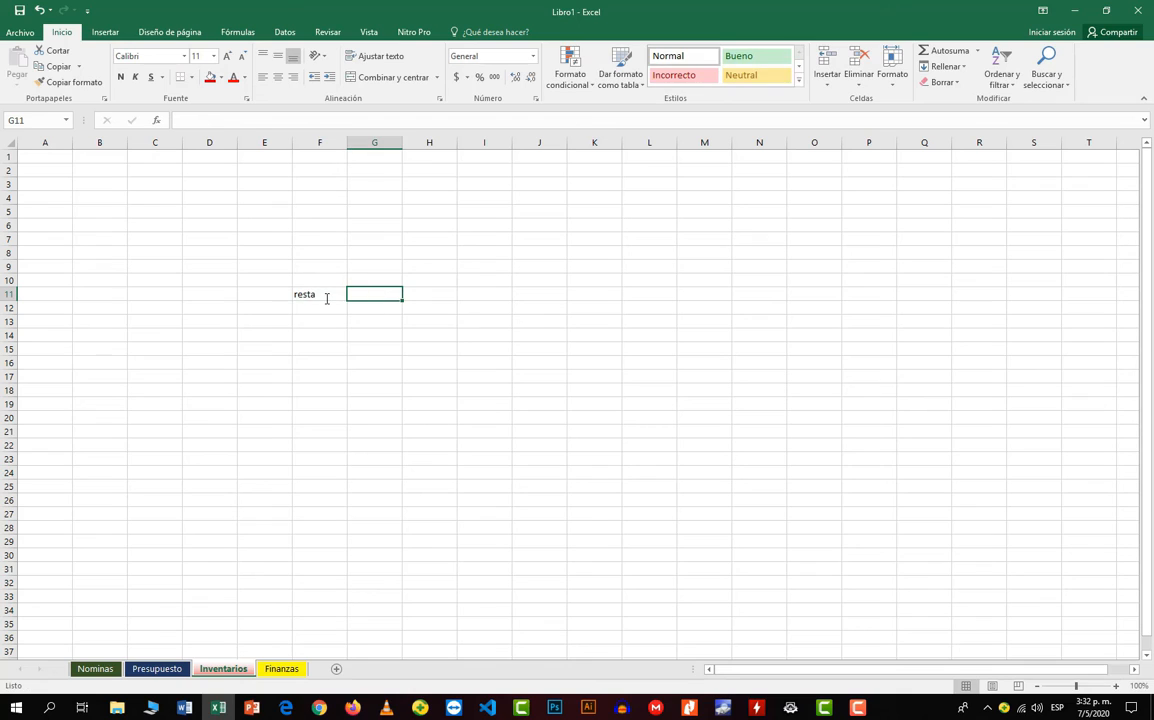
type("100")
key("Tab")
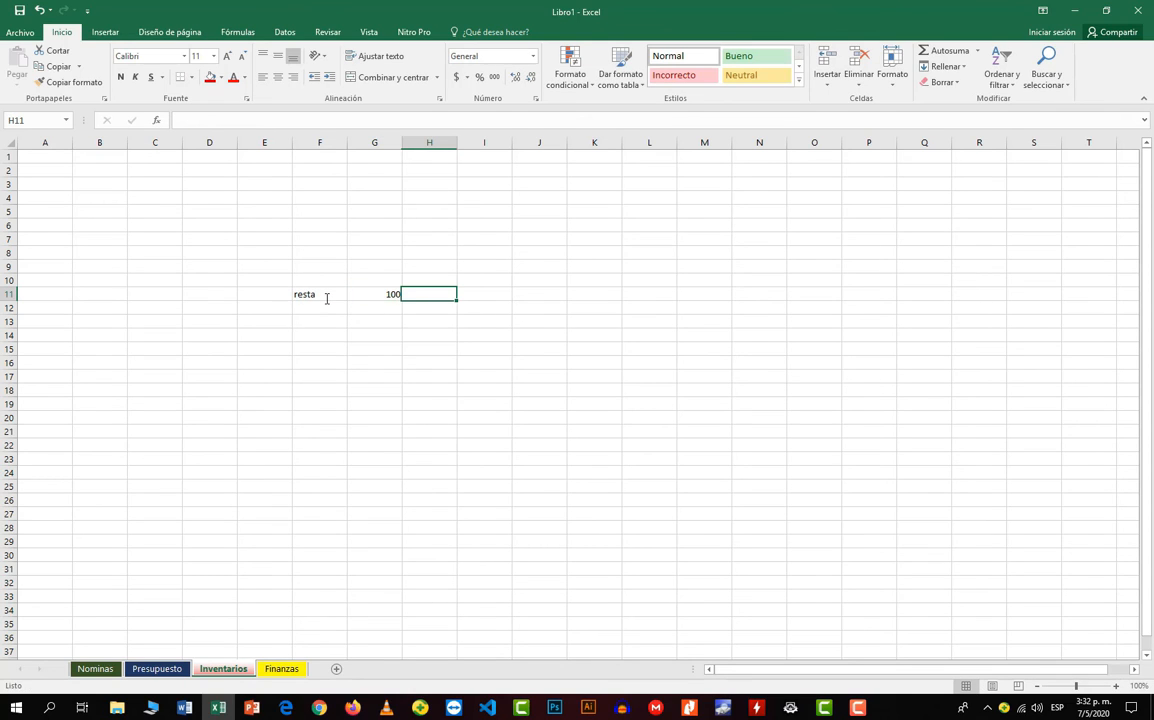
type("10")
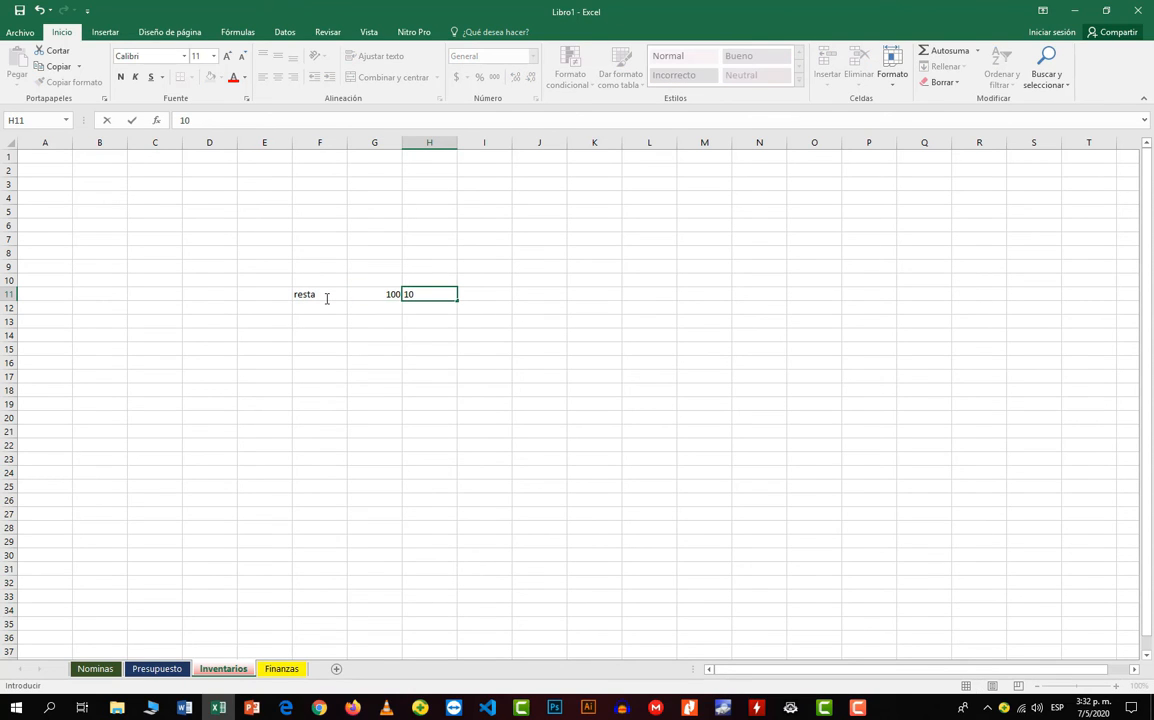
key("Return")
Add the suma row with 52 and 25 and the Multiplicacion row with 8 and 5.
type("suma")
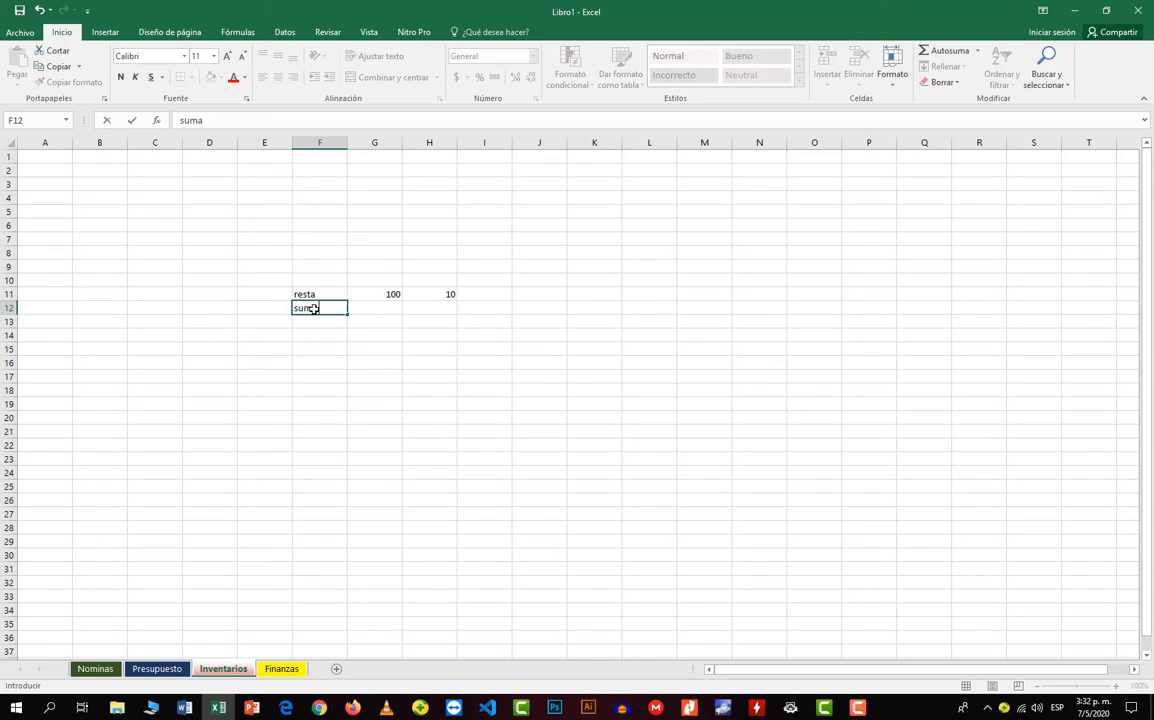
key("Tab")
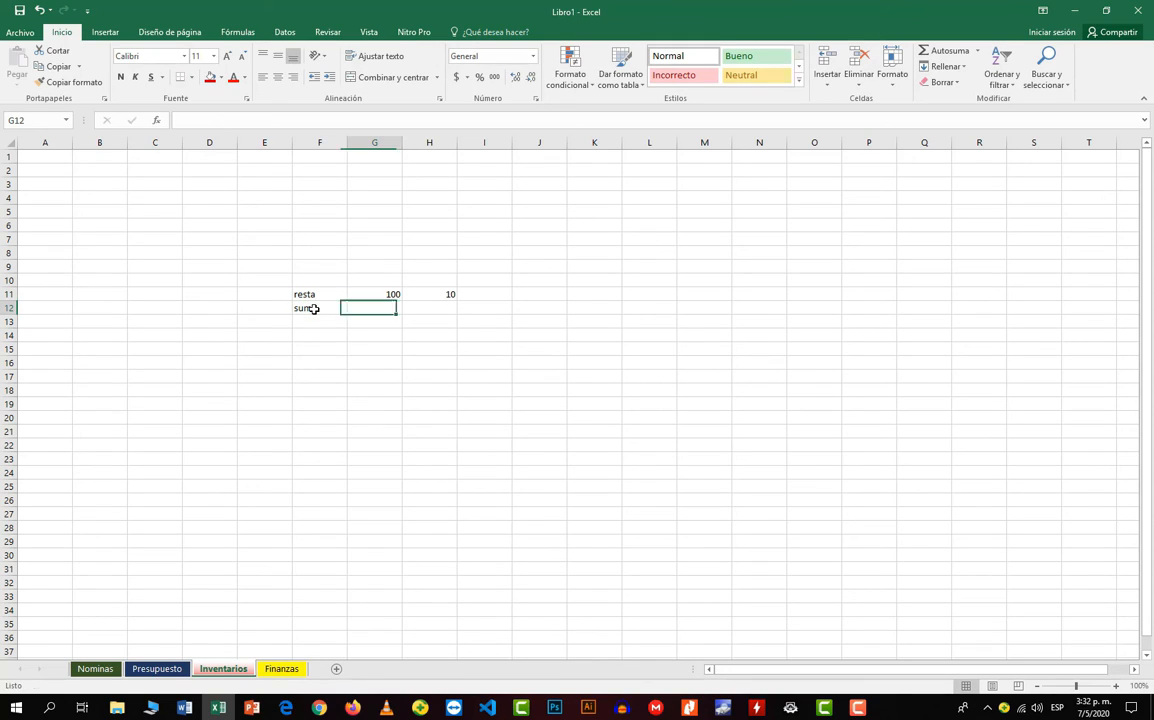
type("52")
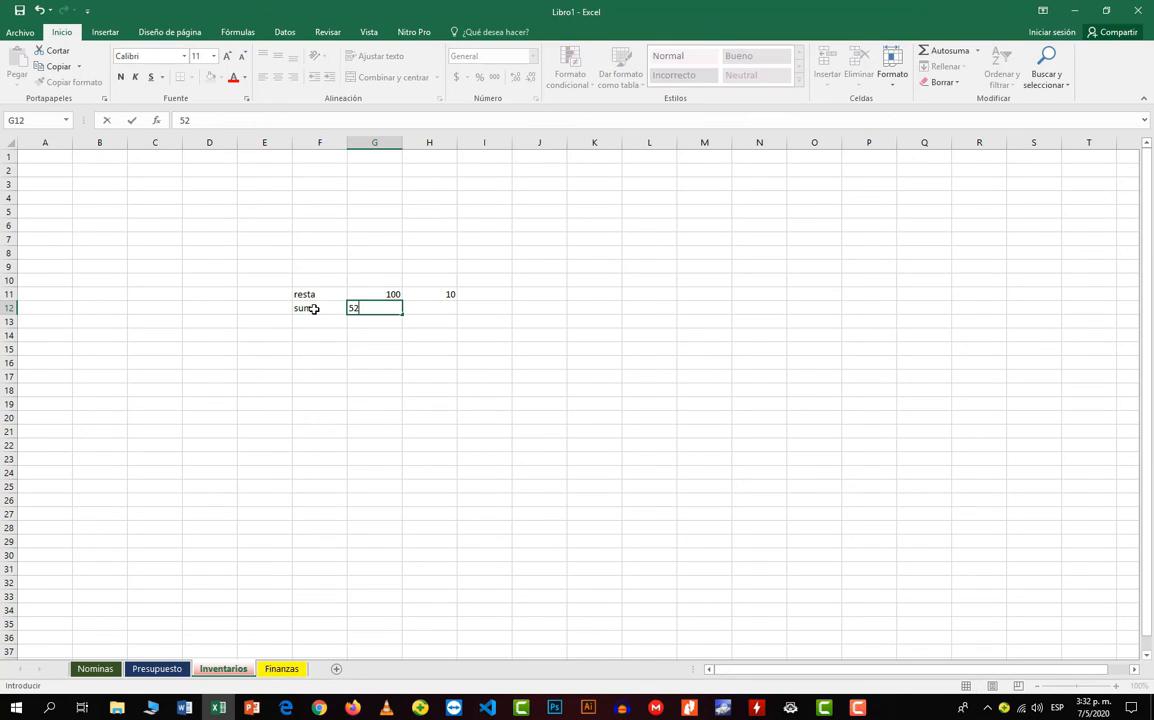
key("Tab")
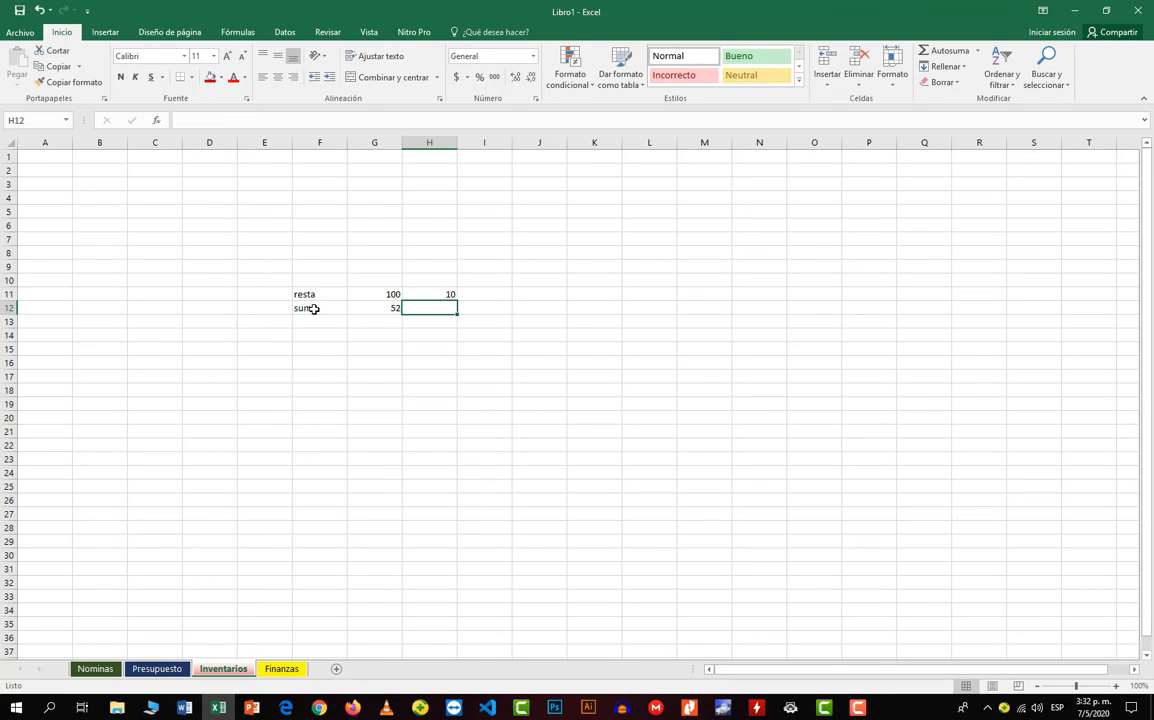
type("25")
key("Down")
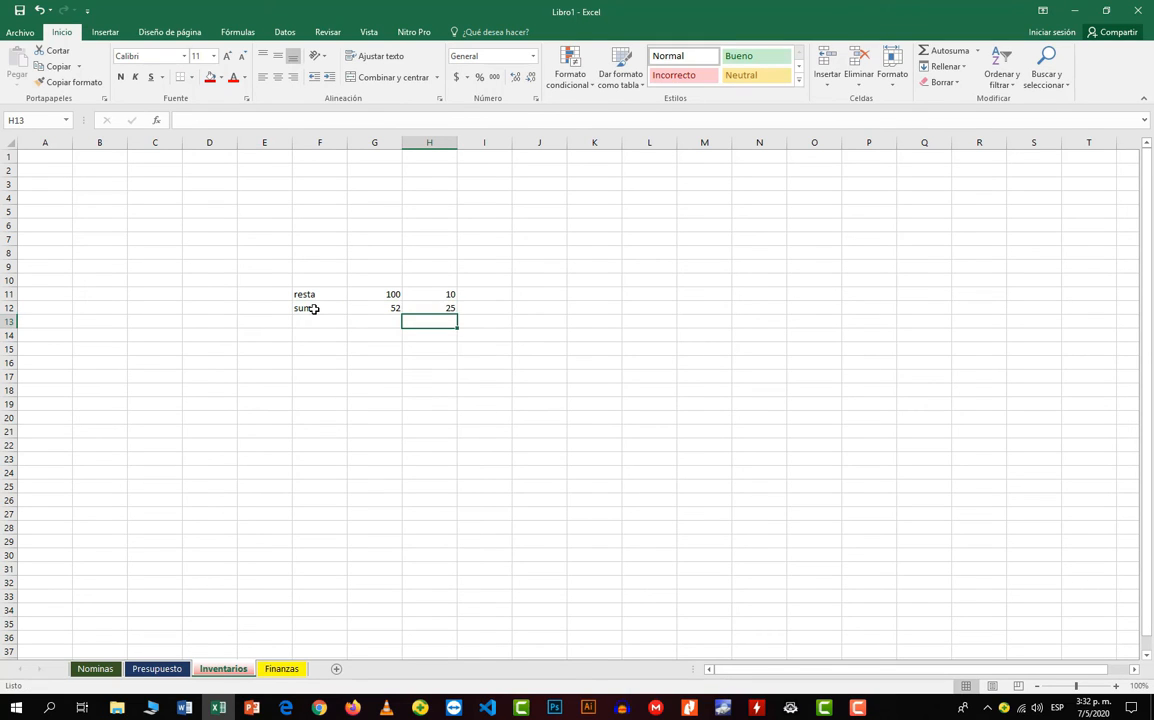
key("Left")
key("Left")
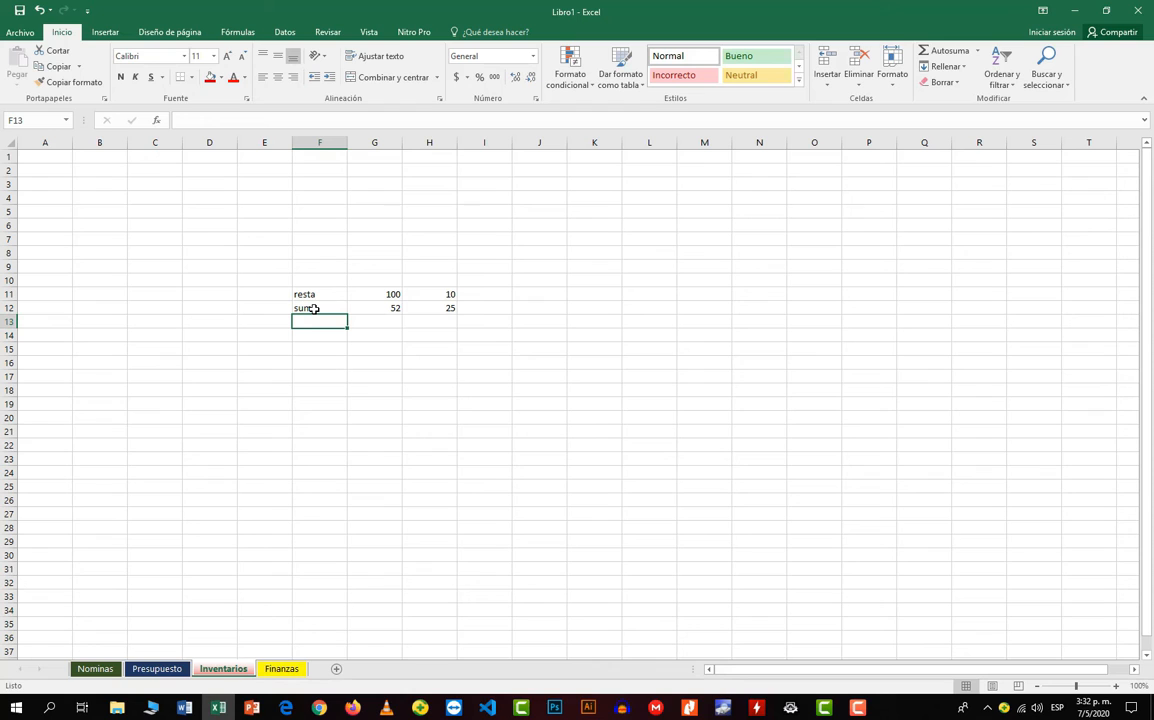
type("Mul")
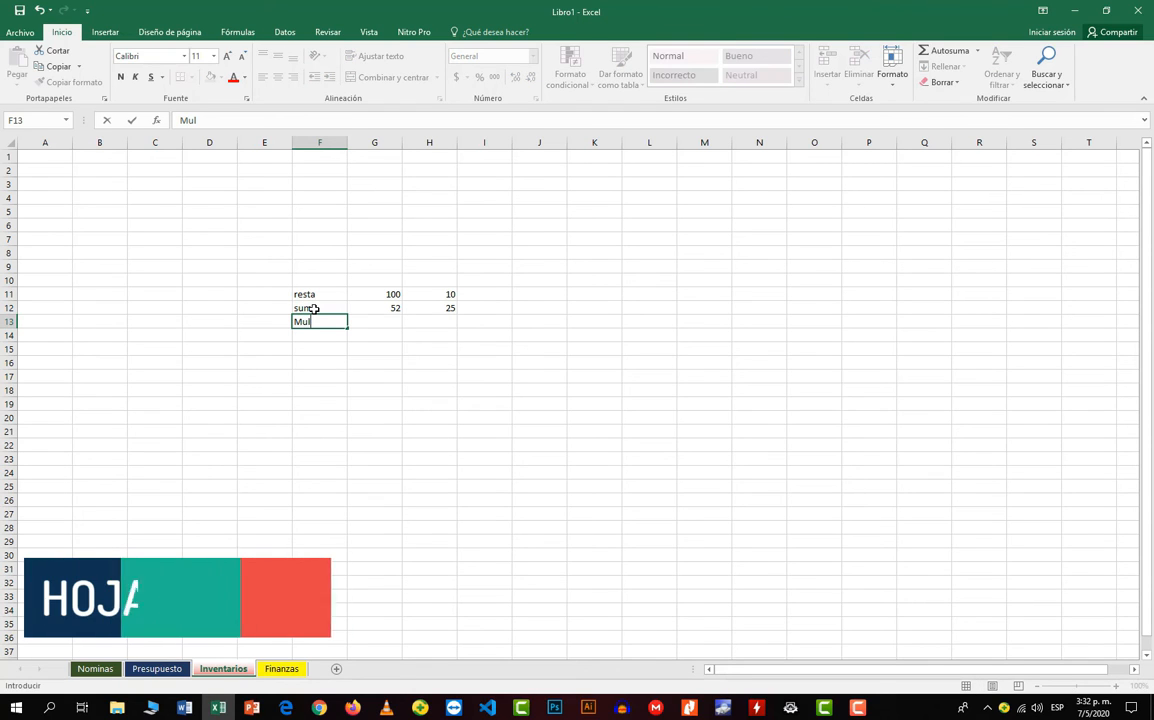
type("tiplica")
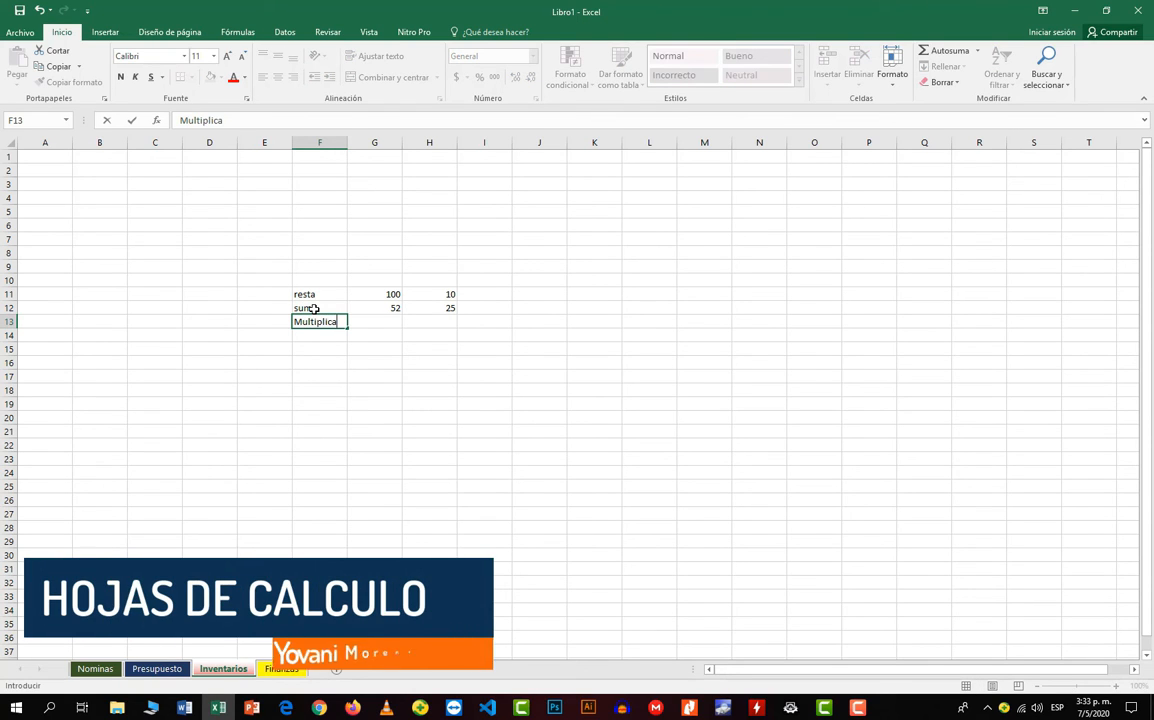
type("cion")
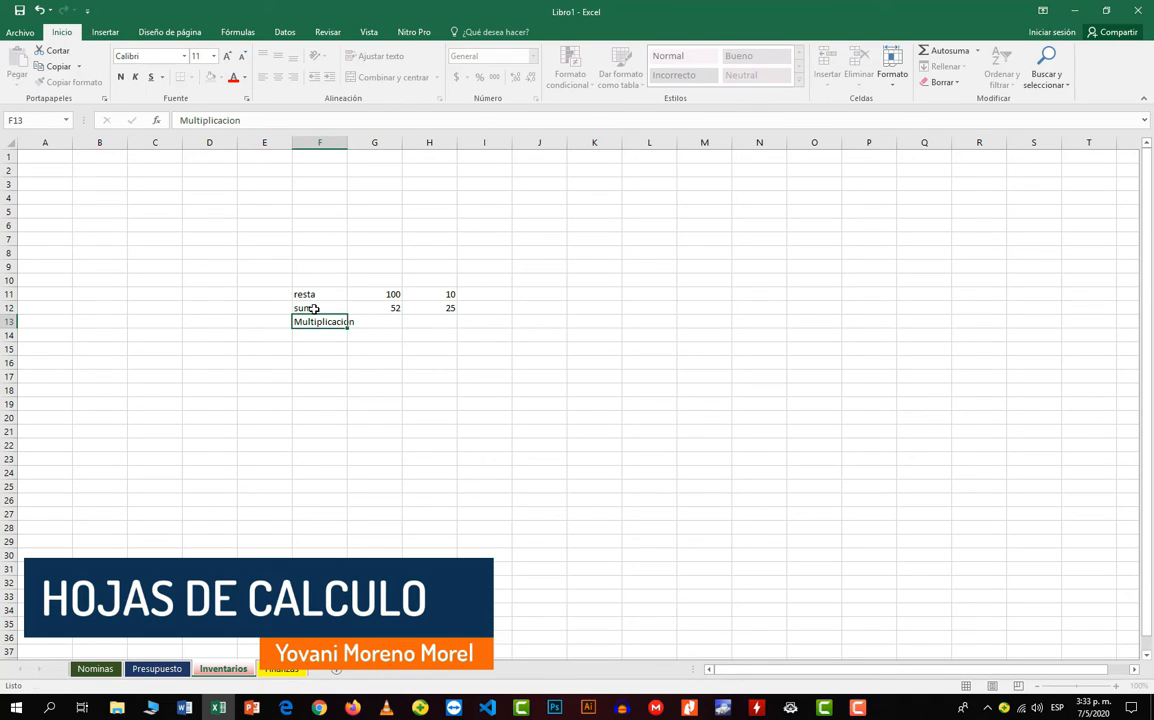
key("Tab")
type("8")
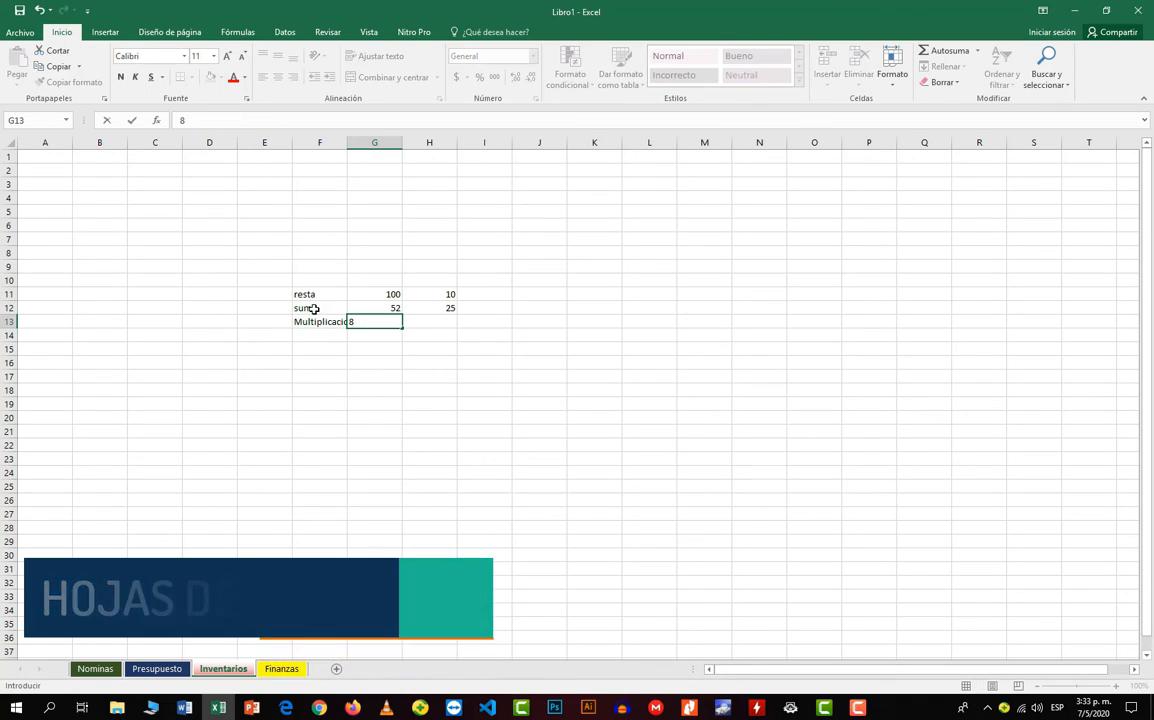
key("Tab")
type("5")
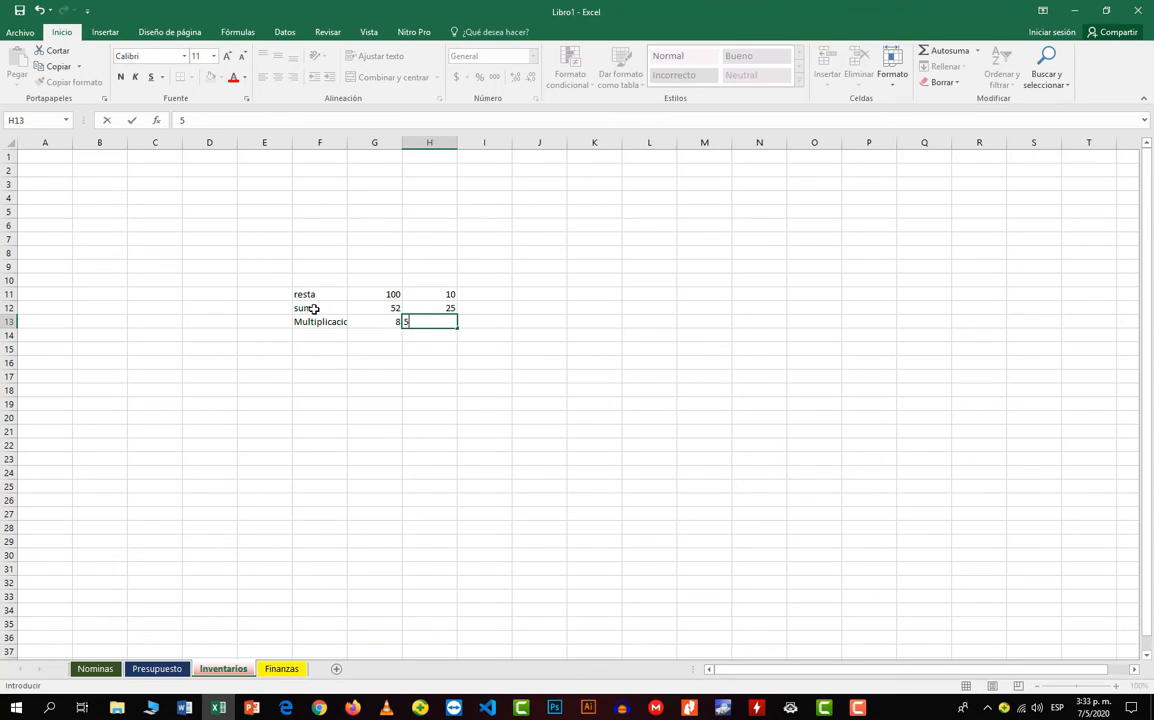
Capitalize the labels to 'Resta' and 'Suma'.
double_click(299, 293)
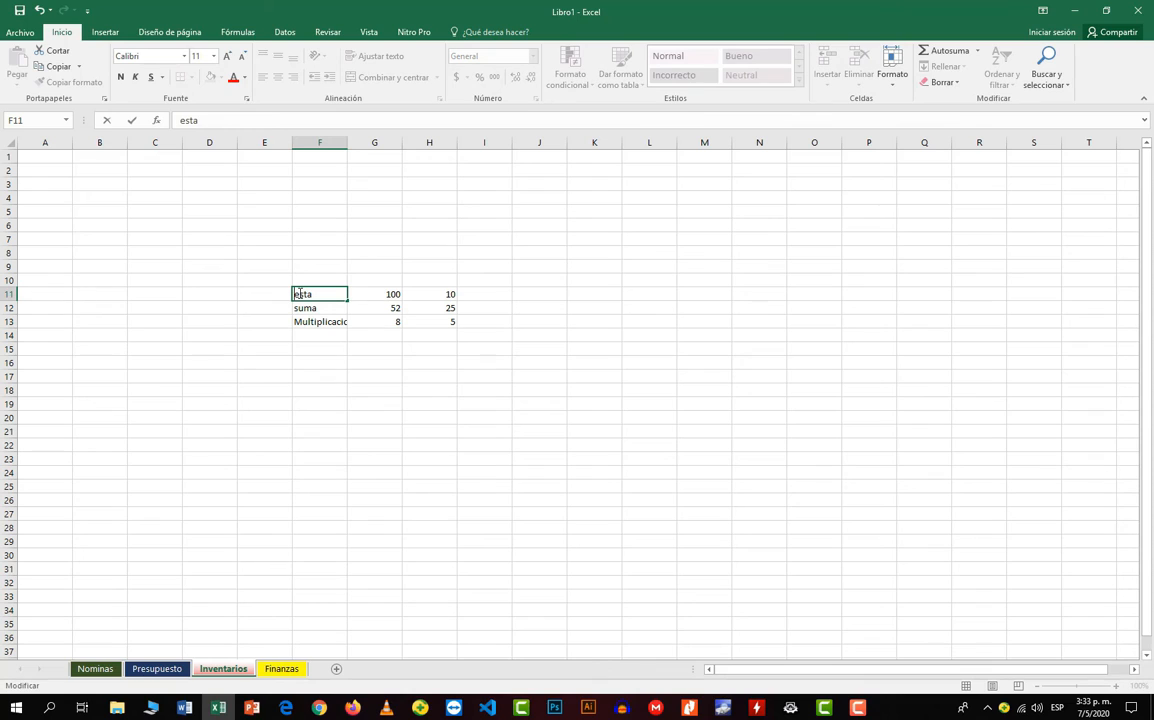
type("R")
double_click(297, 308)
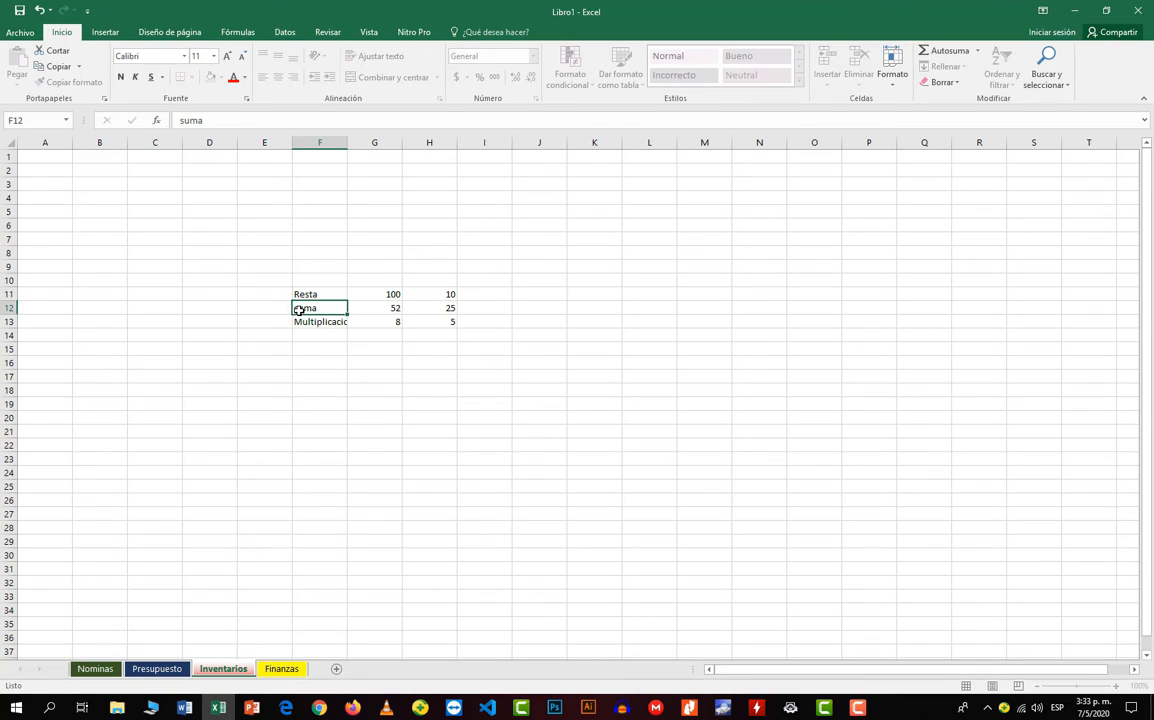
type("S")
key("Delete")
left_click(318, 168)
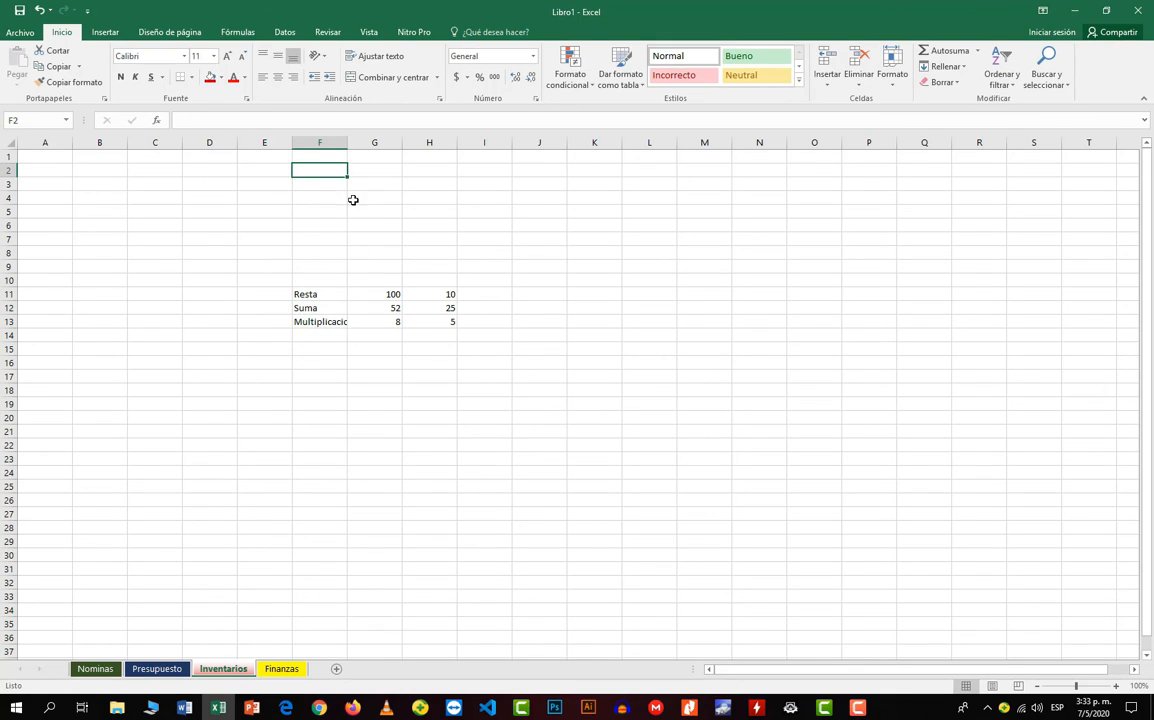
Raise the font size of the table F11:H13 to 28.
left_click_drag(347, 141, 367, 146)
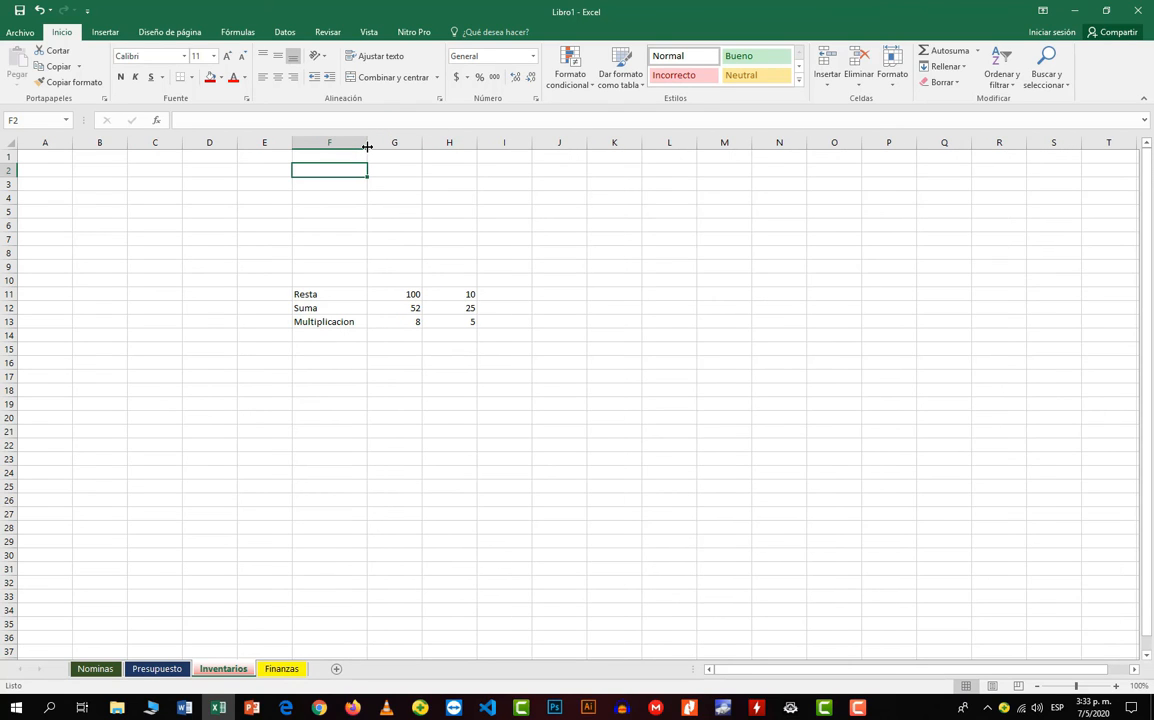
left_click(470, 322)
left_click(301, 292, "shift")
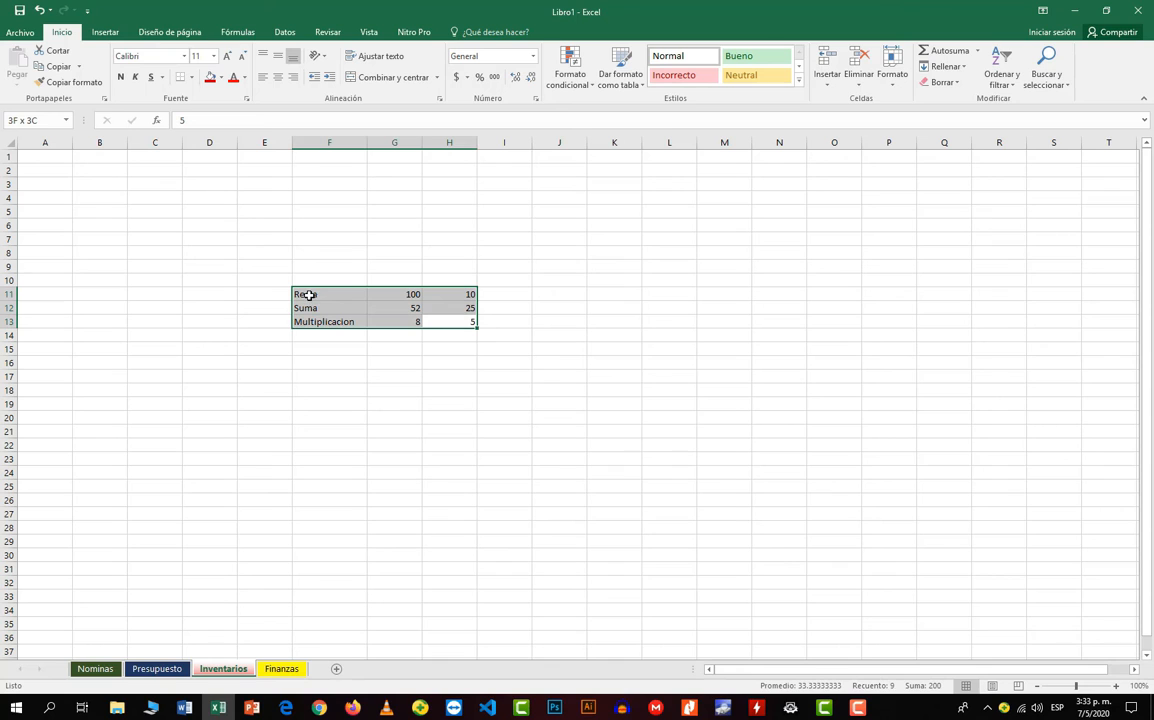
left_click(226, 56)
left_click(226, 56)
left_click(226, 56)
left_click(226, 56)
left_click(226, 56)
left_click(226, 56)
left_click(226, 56)
left_click(226, 56)
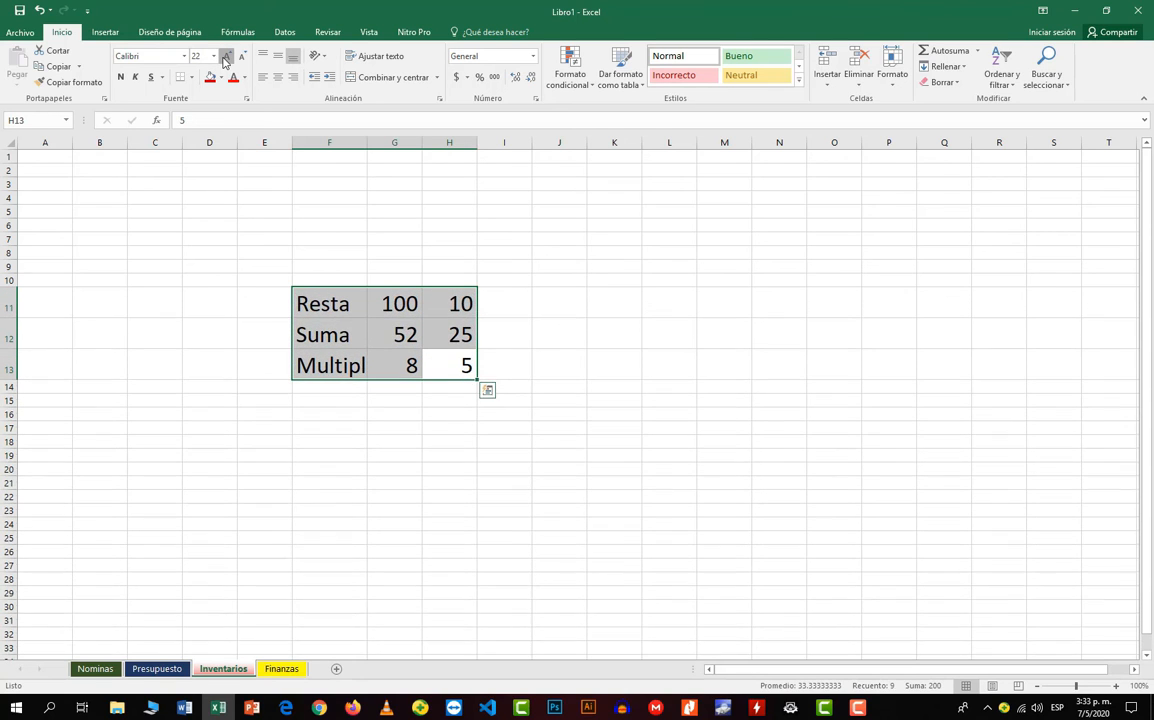
left_click(226, 56)
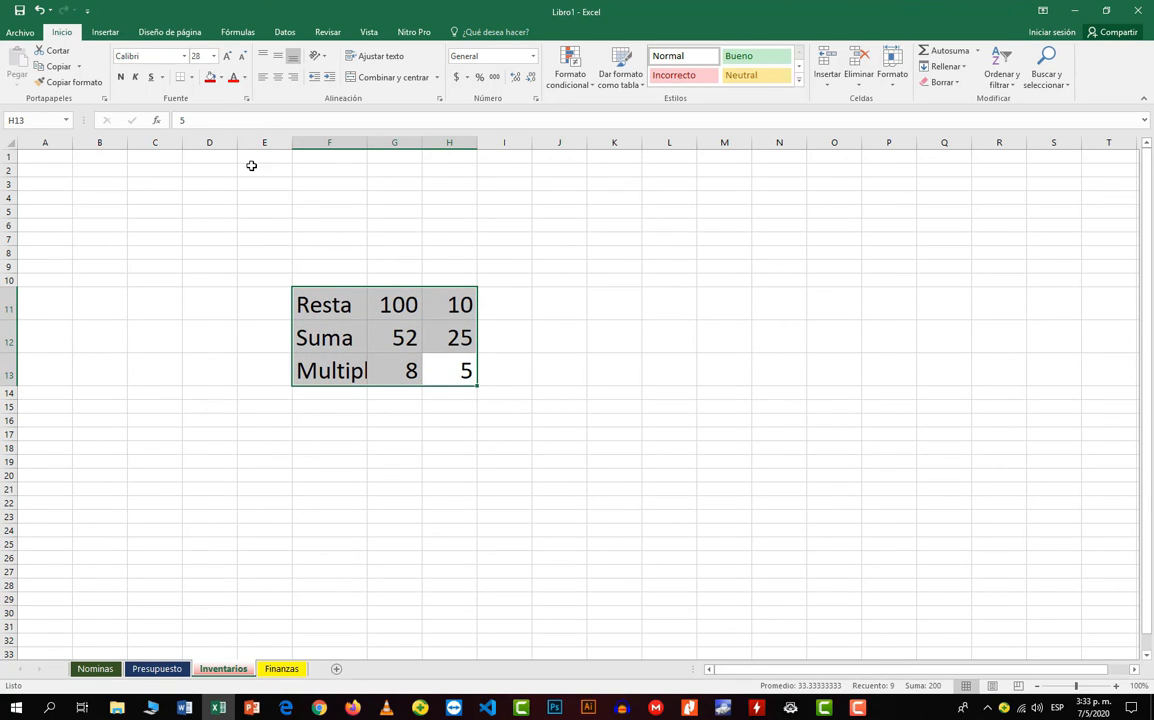
left_click(536, 375)
Widen column F for the larger labels and select the labels in F11:F13.
left_click_drag(364, 148, 427, 148)
left_click(551, 432)
left_click(574, 322)
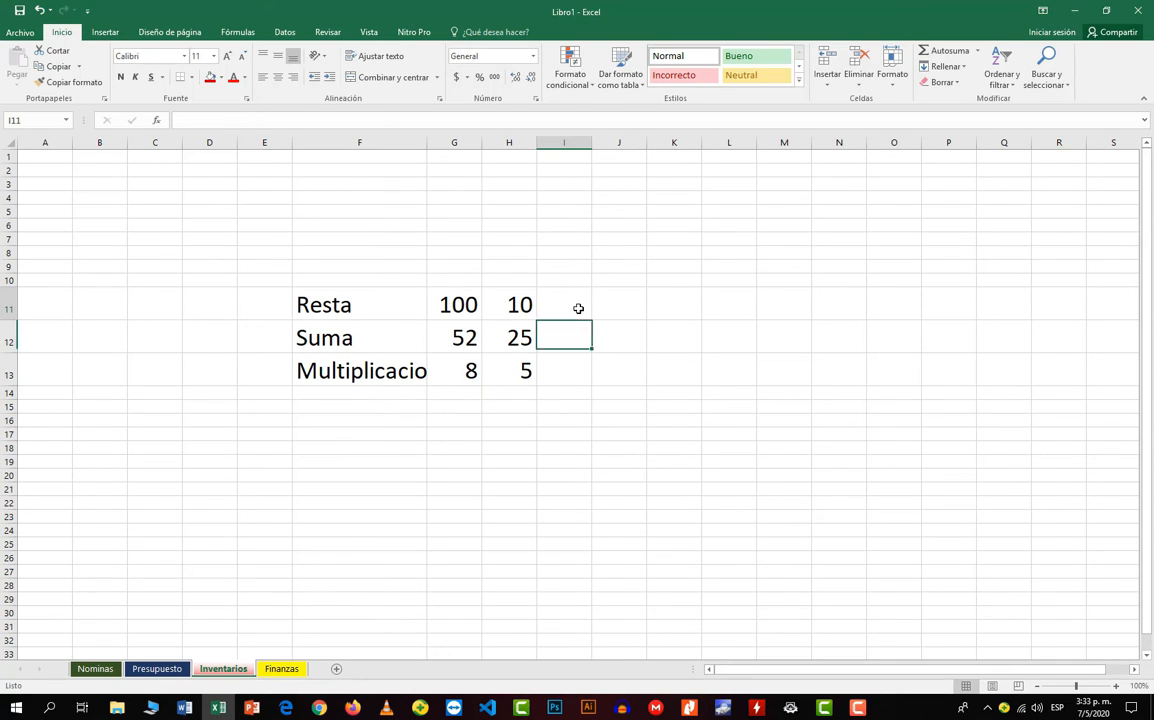
left_click(580, 307)
left_click(327, 322)
left_click_drag(300, 298, 301, 366)
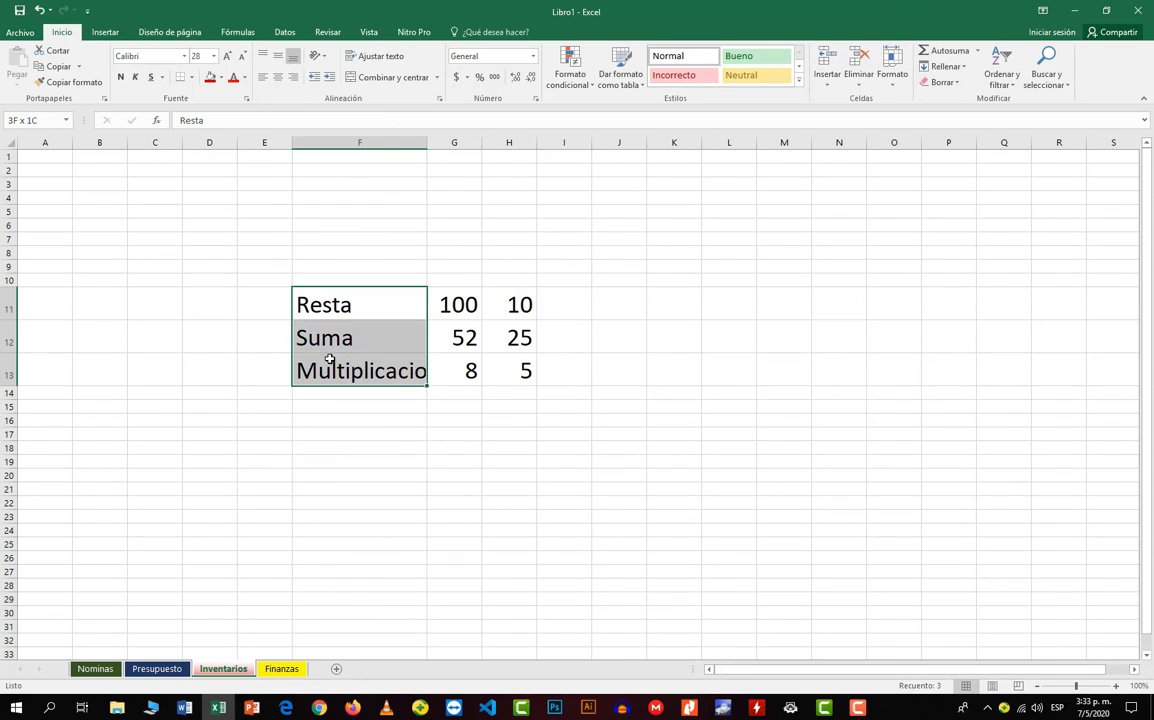
Insert a blank row between Resta and Suma at row 12.
left_click(340, 304)
left_click(360, 406)
left_click(9, 342)
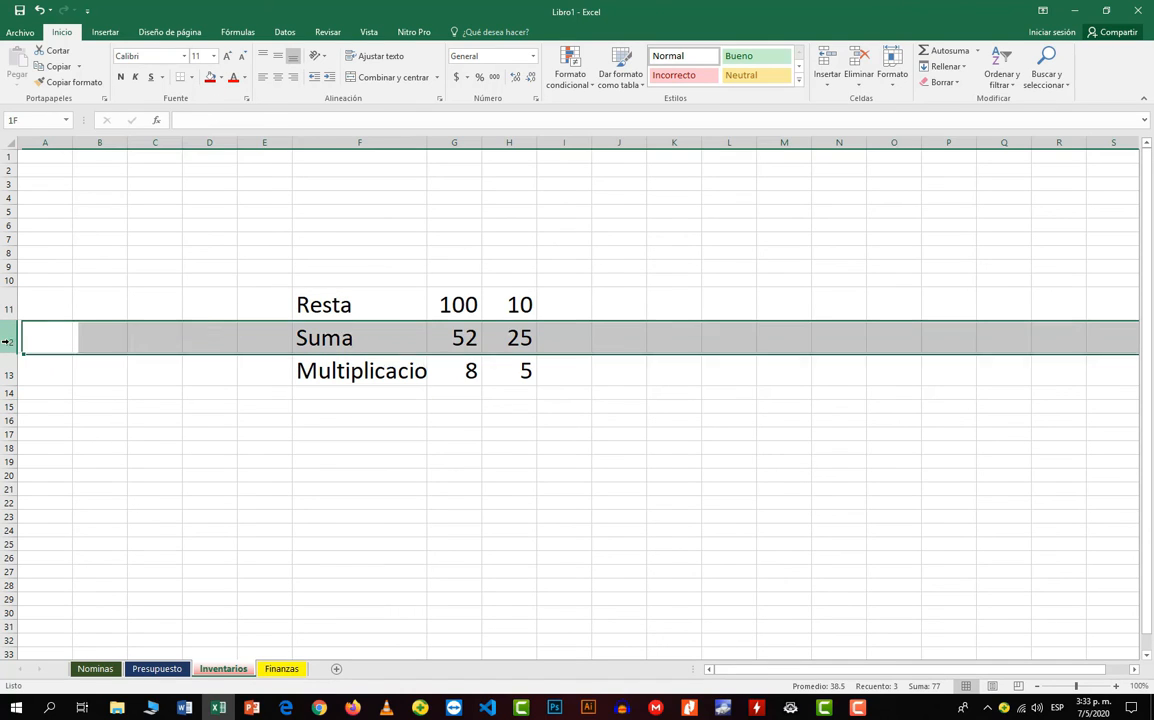
right_click(9, 342)
left_click(36, 438)
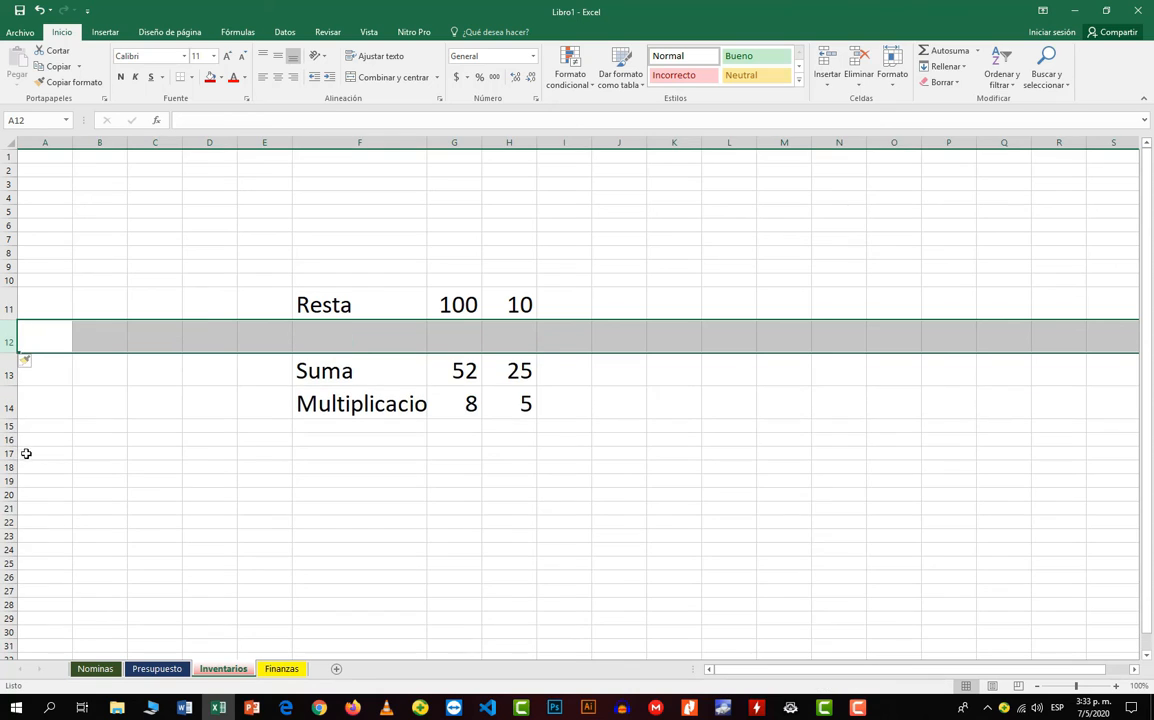
Insert another blank row above the Multiplicacion row.
left_click(12, 404)
right_click(13, 404)
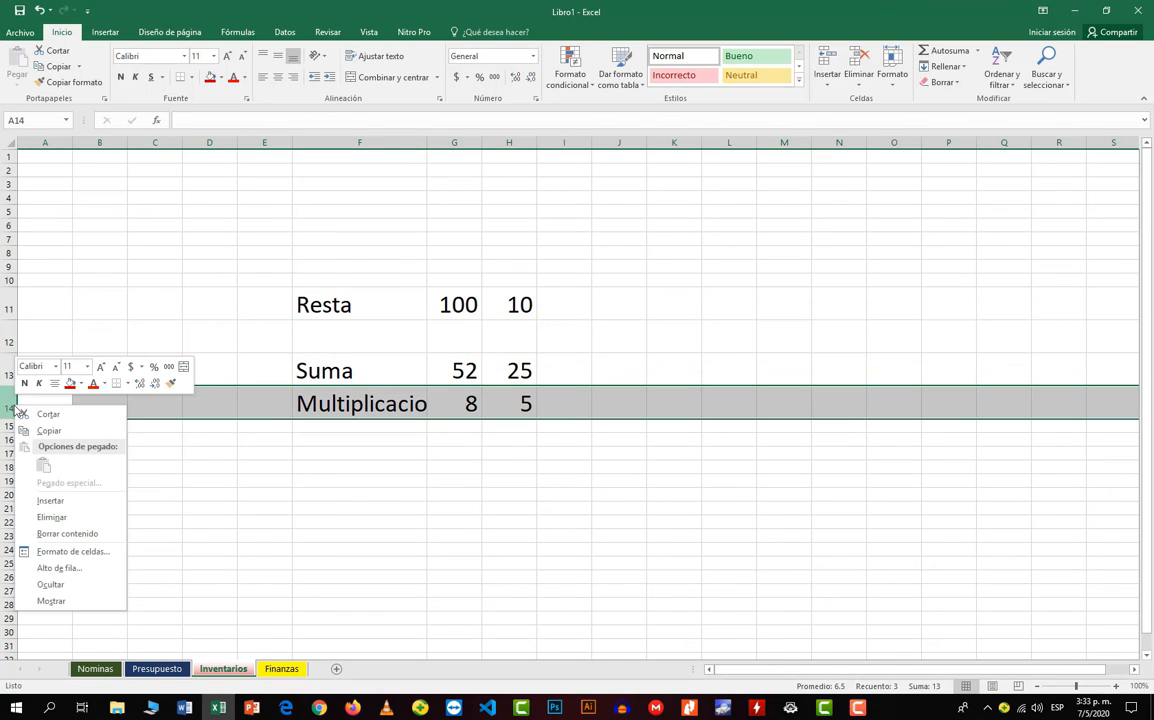
left_click(41, 500)
left_click(380, 565)
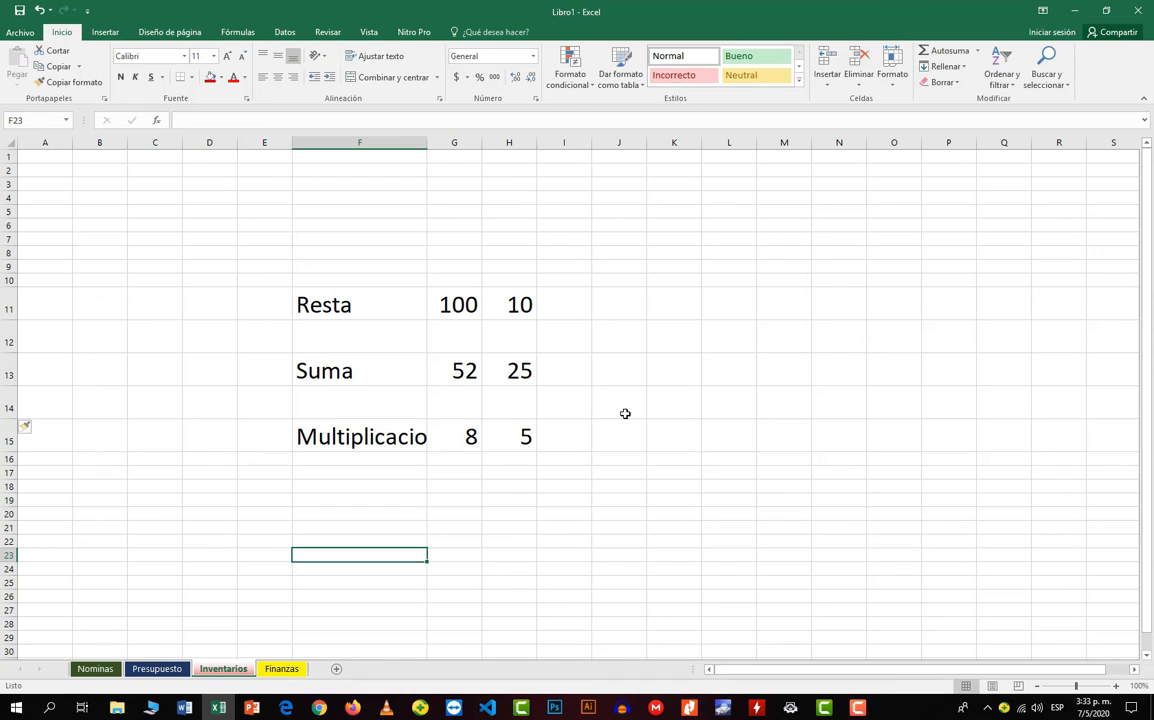
left_click(563, 310)
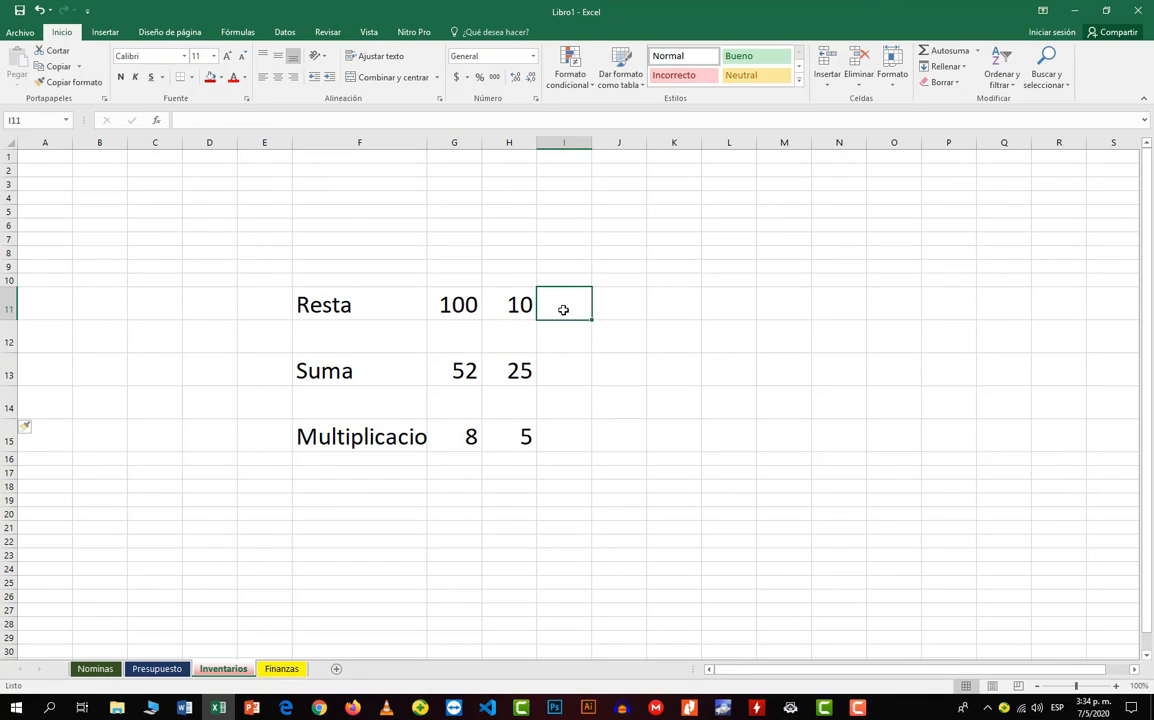
left_click(348, 308)
Drag the F/G header border right until 'Multiplicacion' displays in full.
left_click(351, 343)
left_click(353, 376)
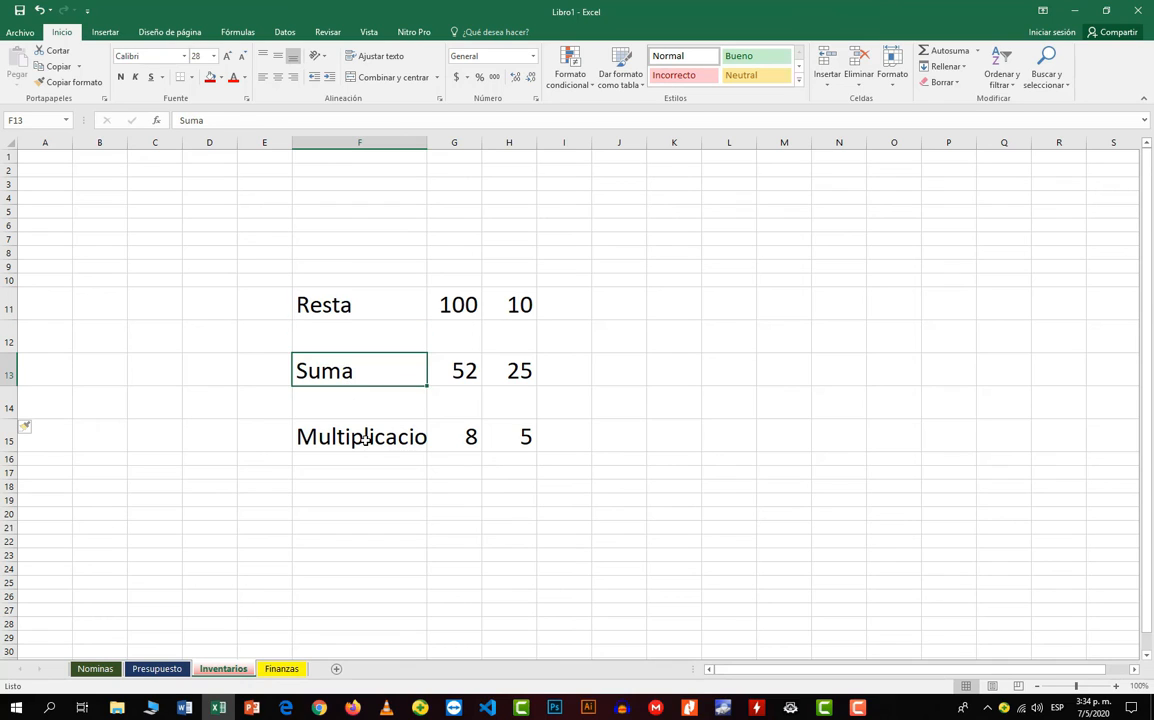
left_click(368, 438)
left_click_drag(428, 143, 450, 145)
left_click(475, 466)
left_click(548, 530)
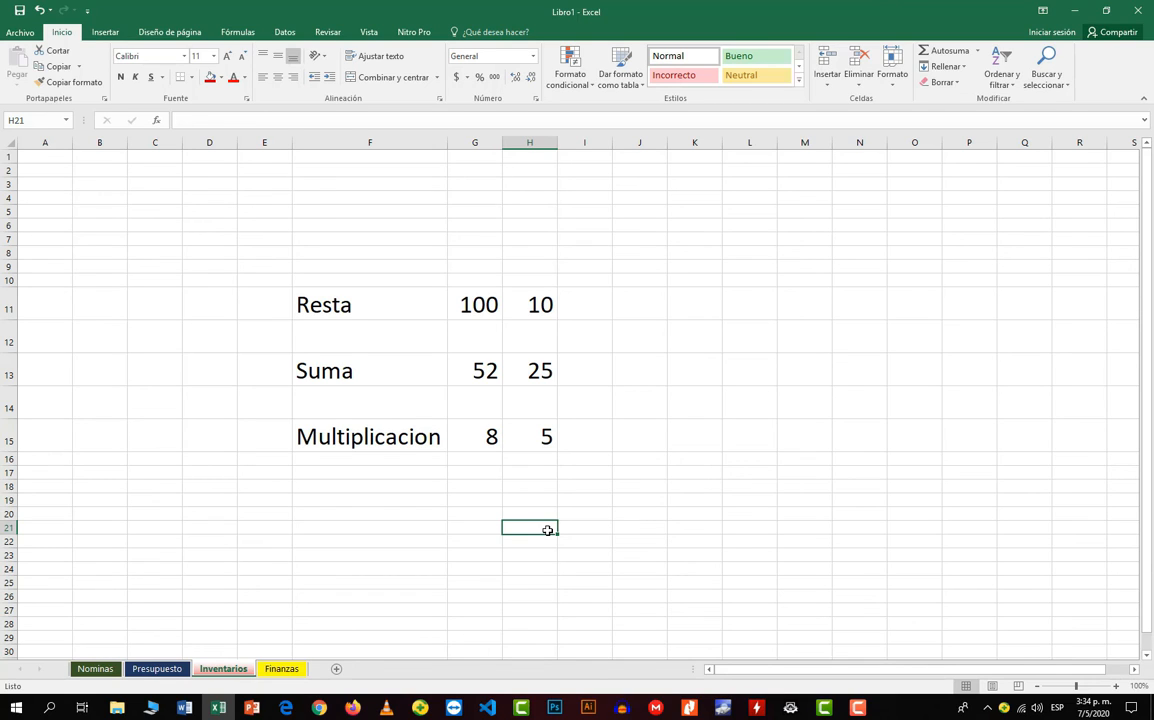
left_click(602, 304)
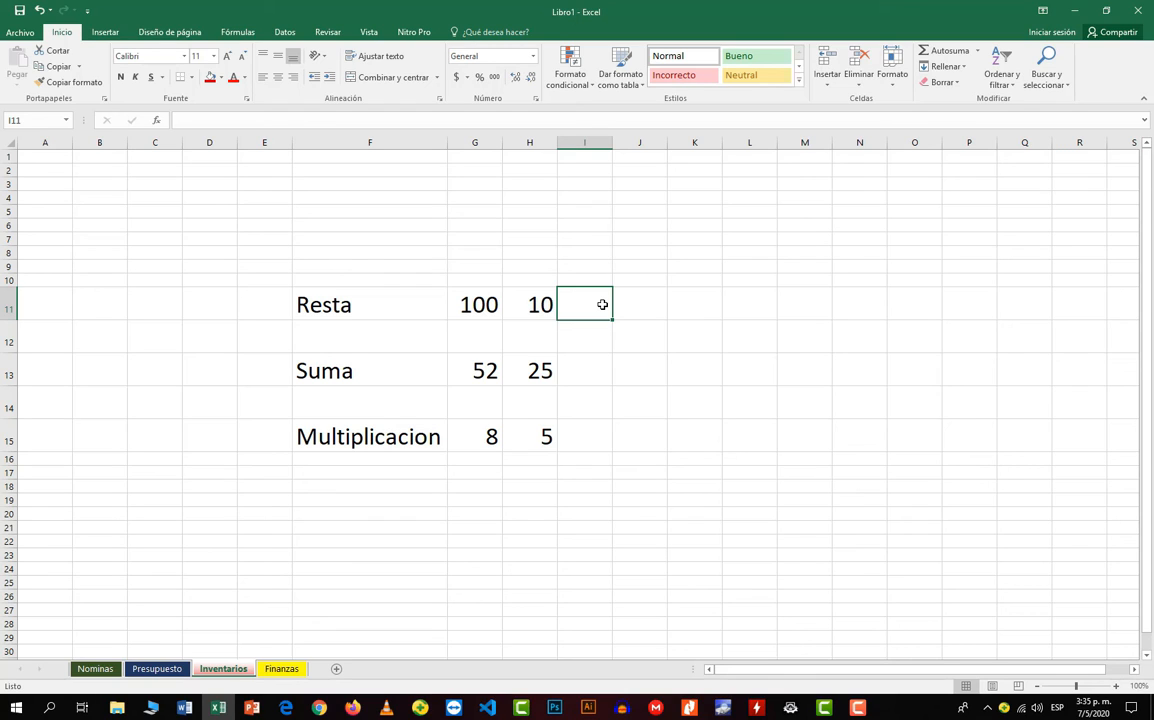
Select cell I11 beside the Resta numbers and type '=' to begin a formula.
left_click(700, 316)
left_click(745, 314)
left_click(800, 320)
left_click(805, 340)
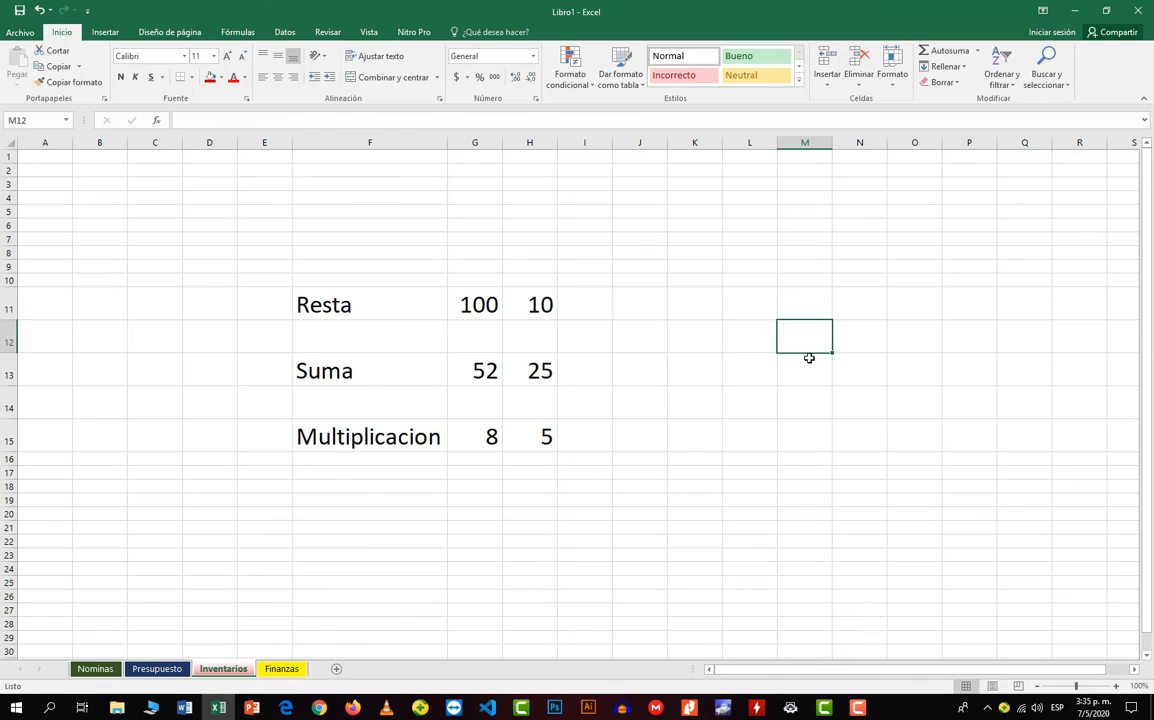
left_click(809, 365)
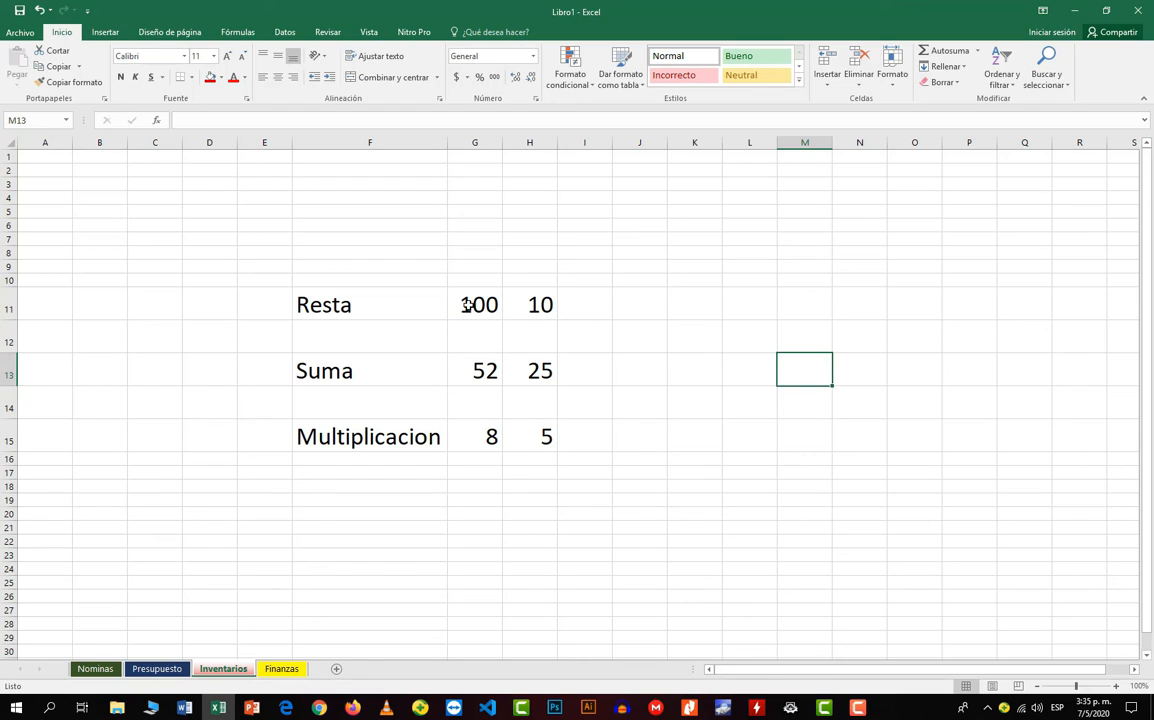
left_click(912, 299)
key("Up")
key("Up")
key("Up")
key("Up")
key("Up")
key("Up")
key("Up")
key("Up")
key("Up")
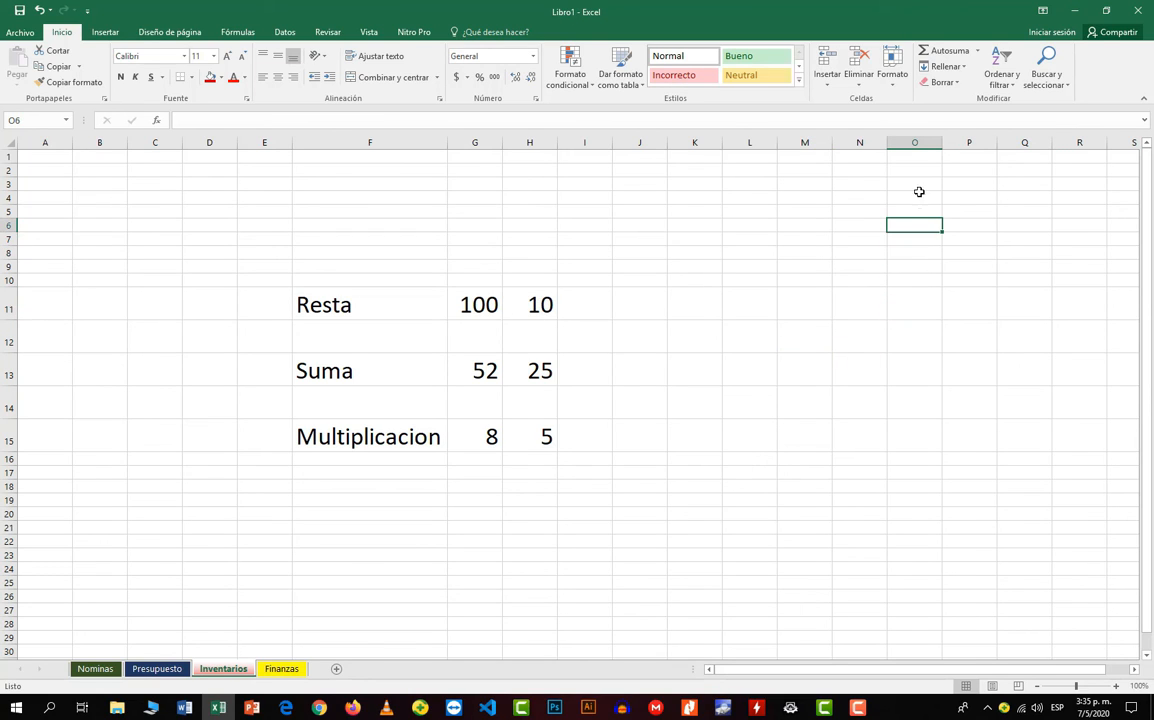
left_click(851, 242)
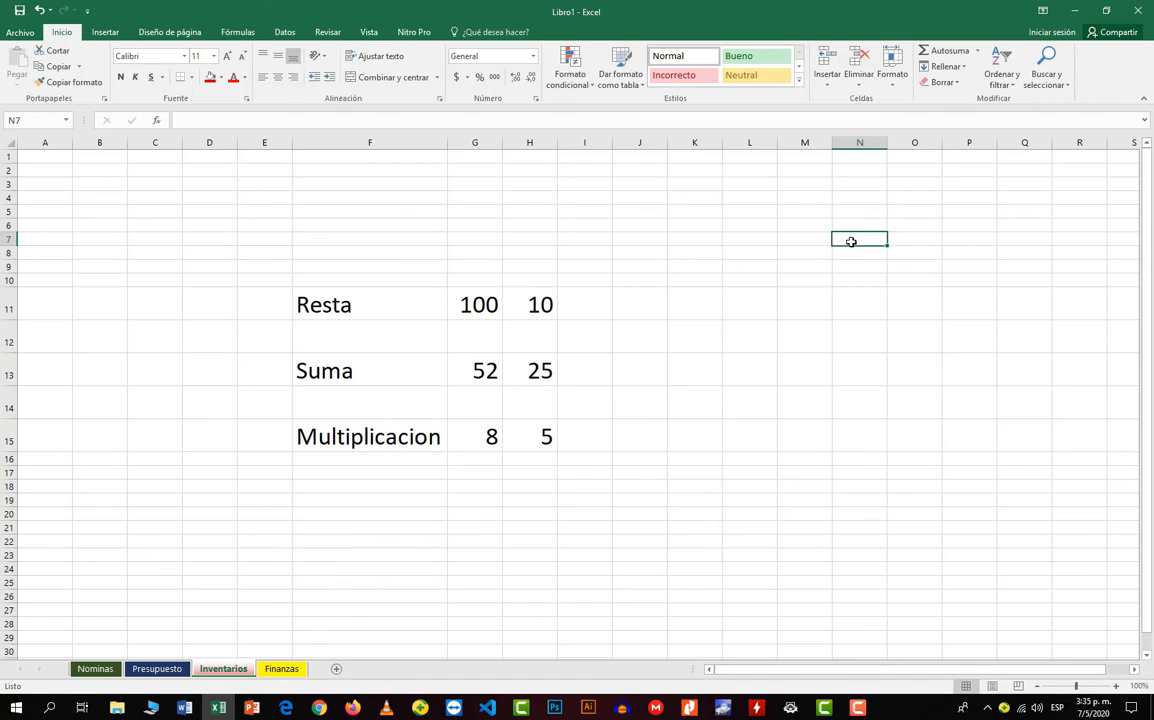
left_click(582, 306)
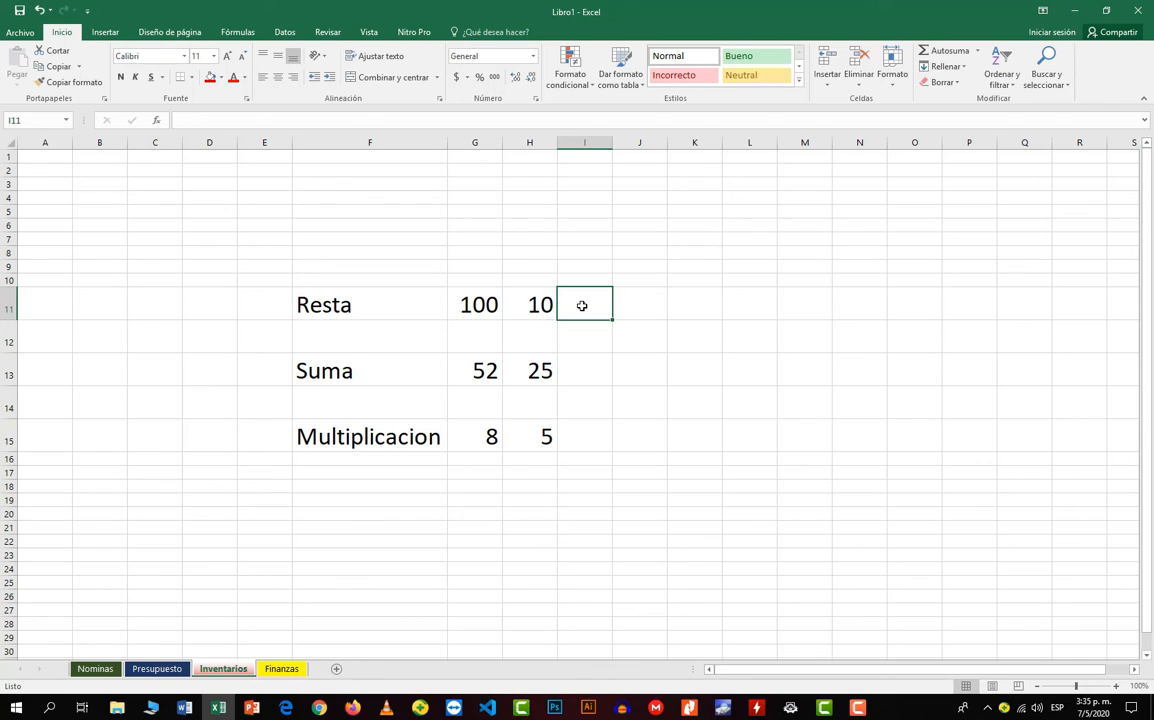
type("=")
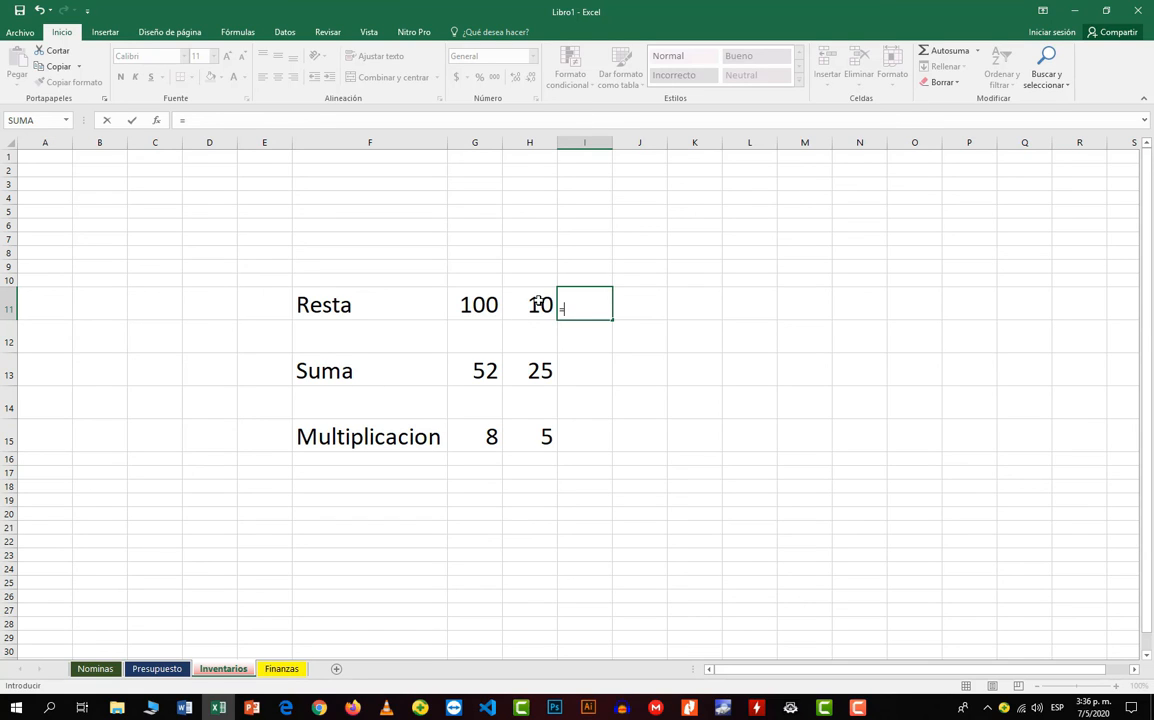
Enter =I12 in I11, enlarge it to 24-point, and reopen the formula for editing.
left_click(464, 305)
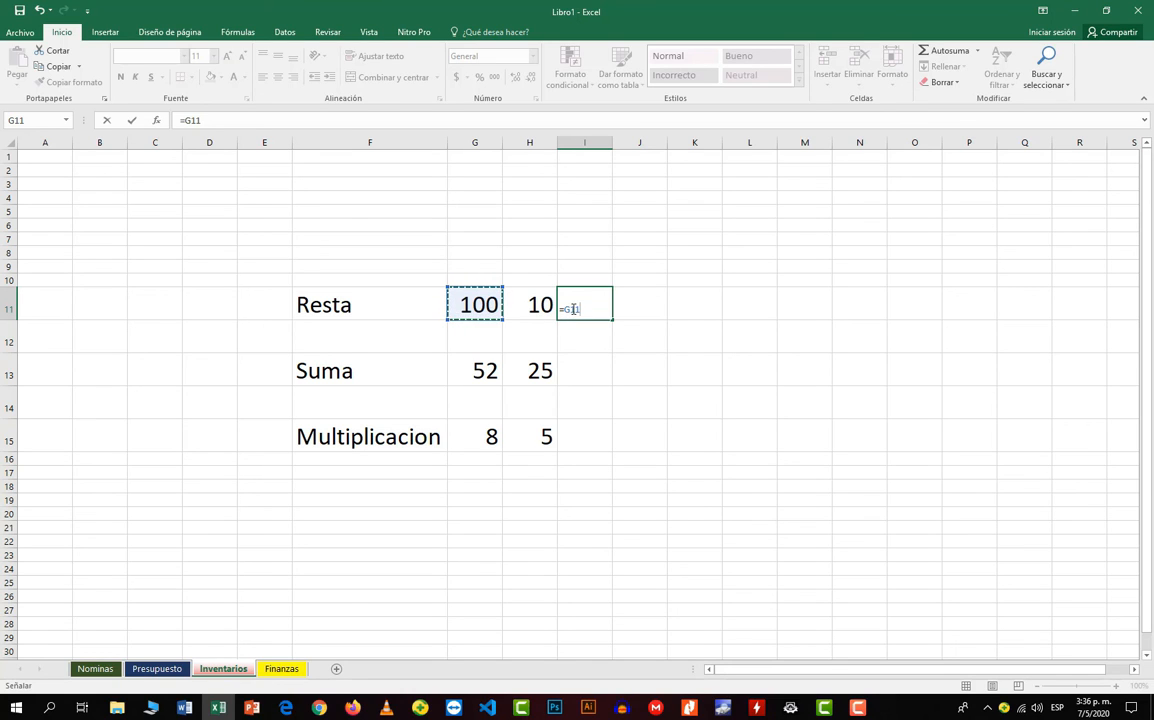
left_click(589, 335)
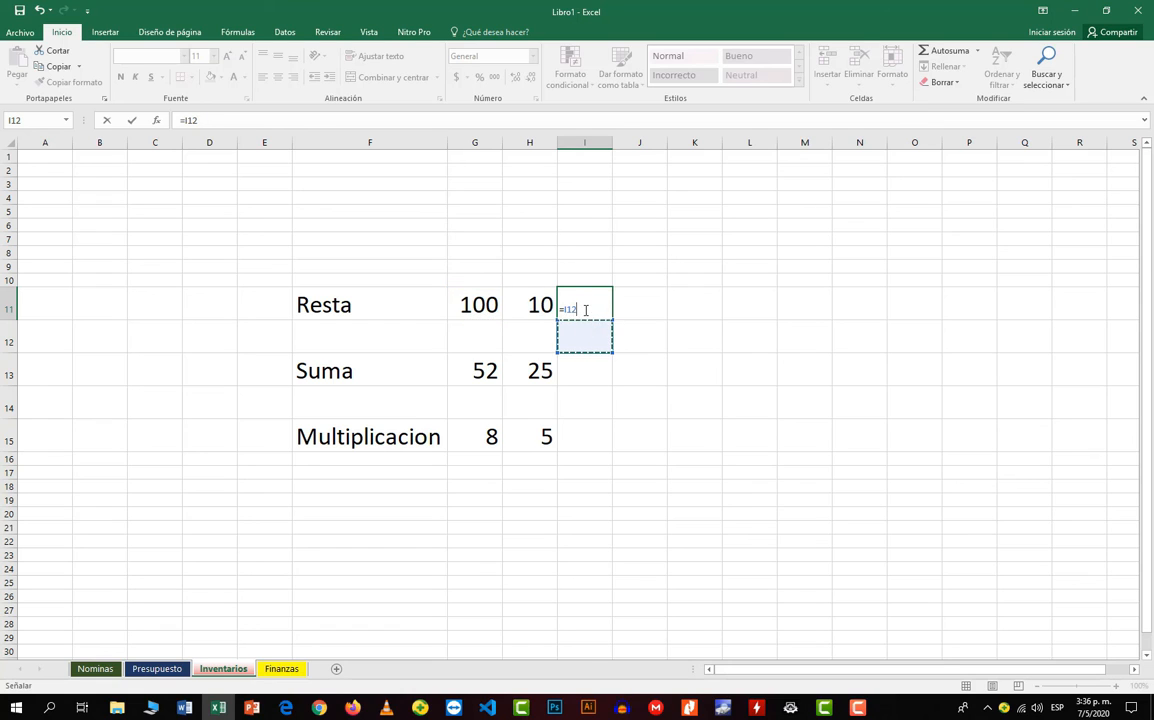
key("ctrl+Return")
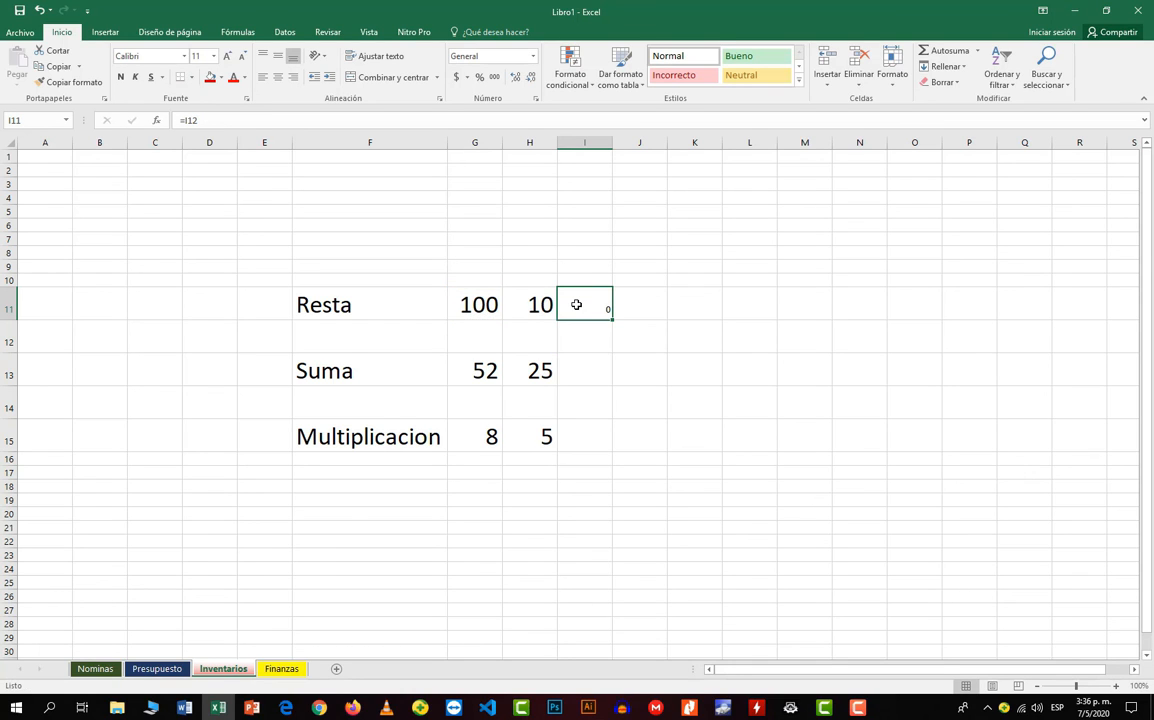
left_click(227, 57)
double_click(228, 60)
left_click(592, 338)
left_click(585, 306)
double_click(585, 306)
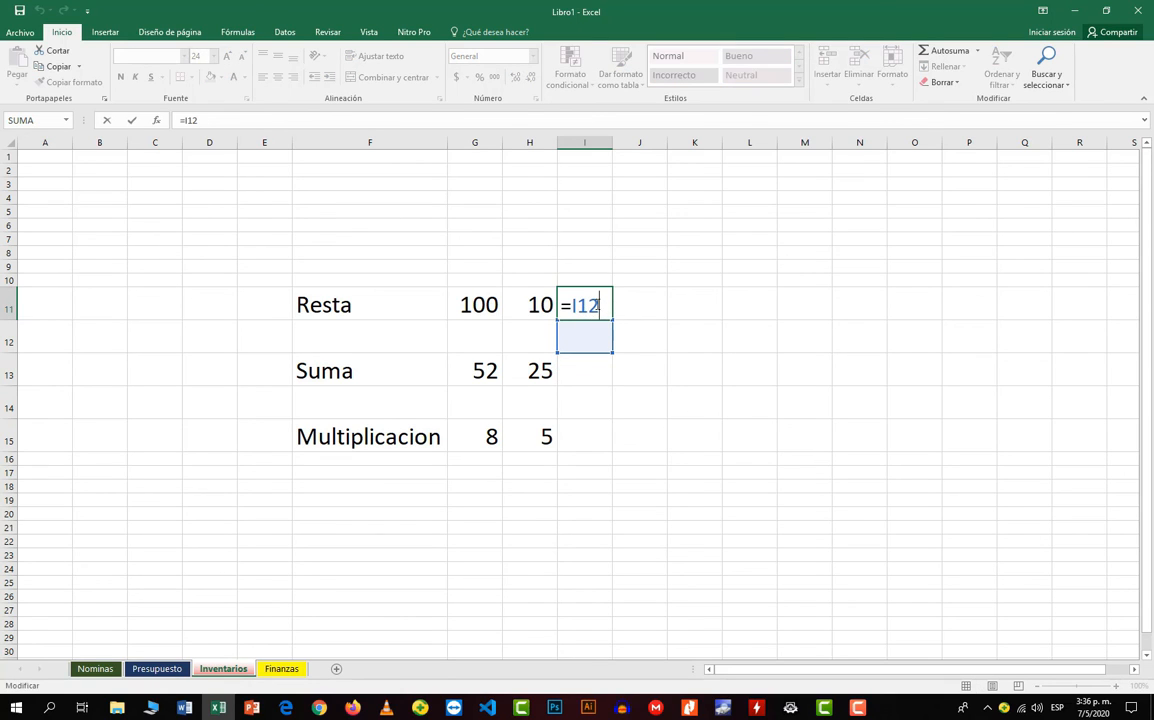
Enter =G11-H11 in I11 so the Resta row shows 100 minus 10 as 90.
key("BackSpace")
key("BackSpace")
key("BackSpace")
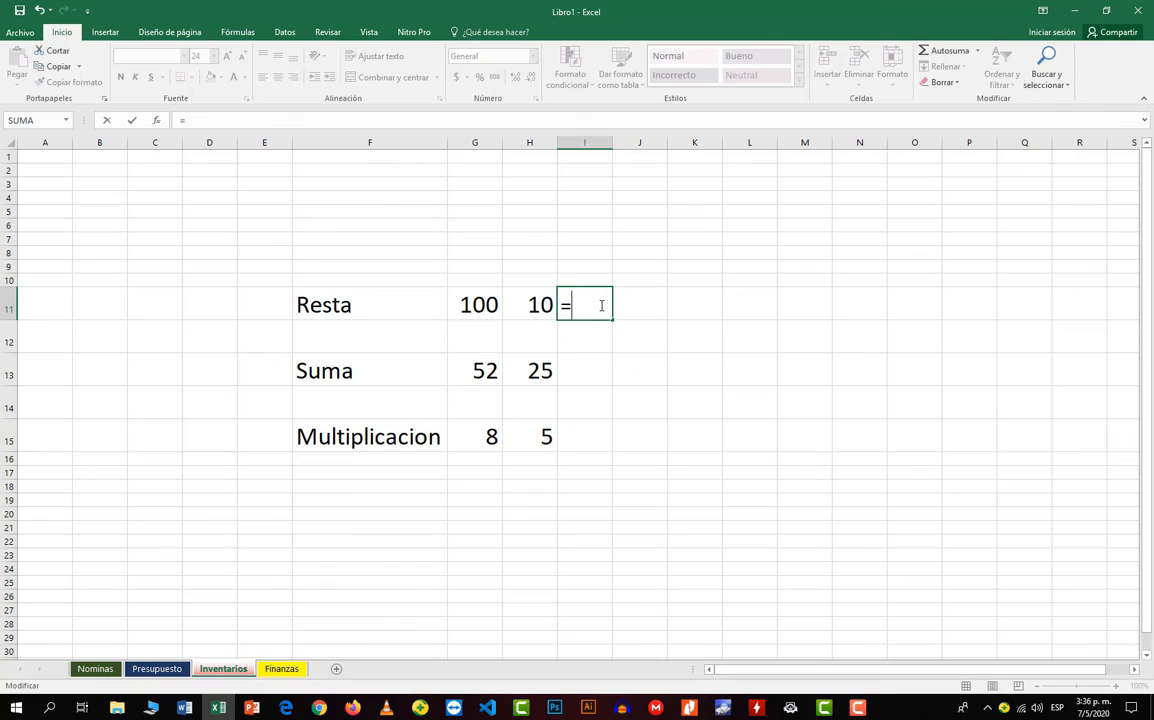
left_click(480, 304)
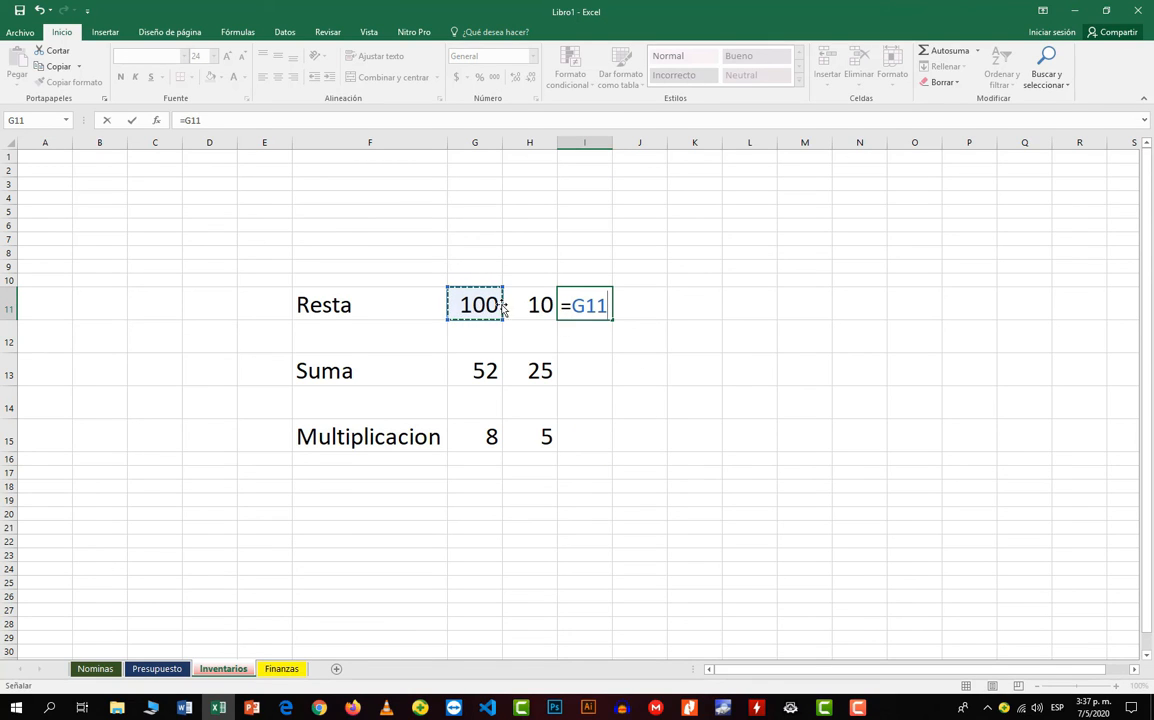
left_click(476, 143)
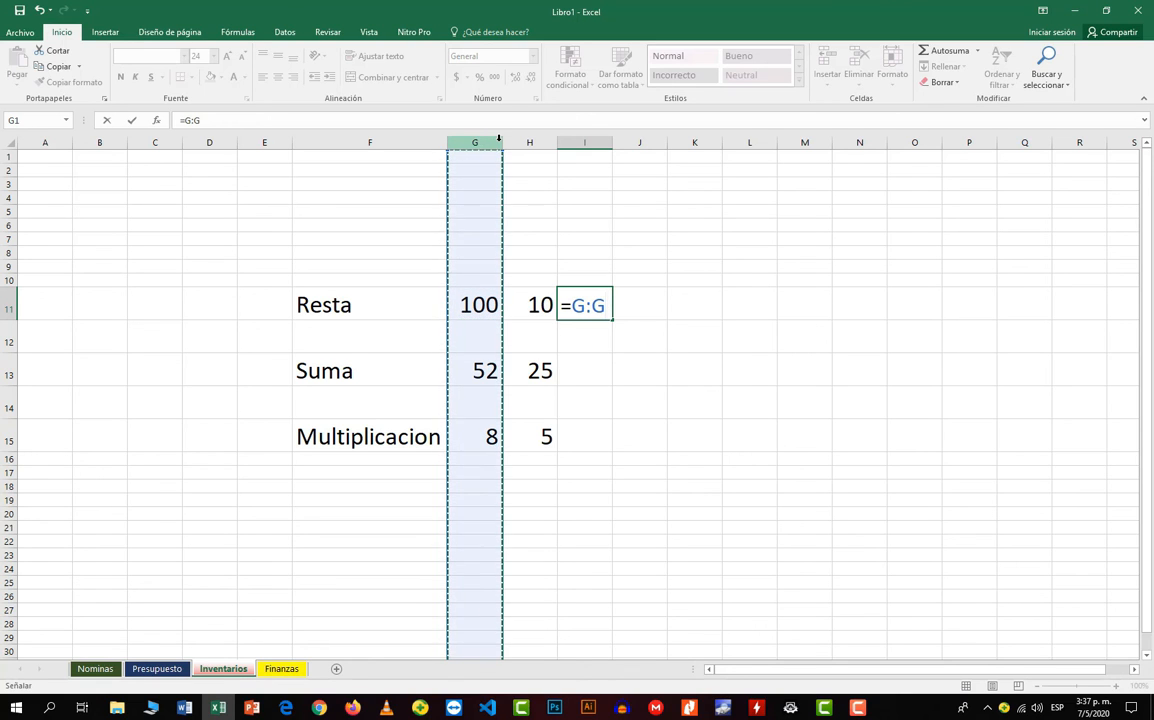
left_click(8, 305)
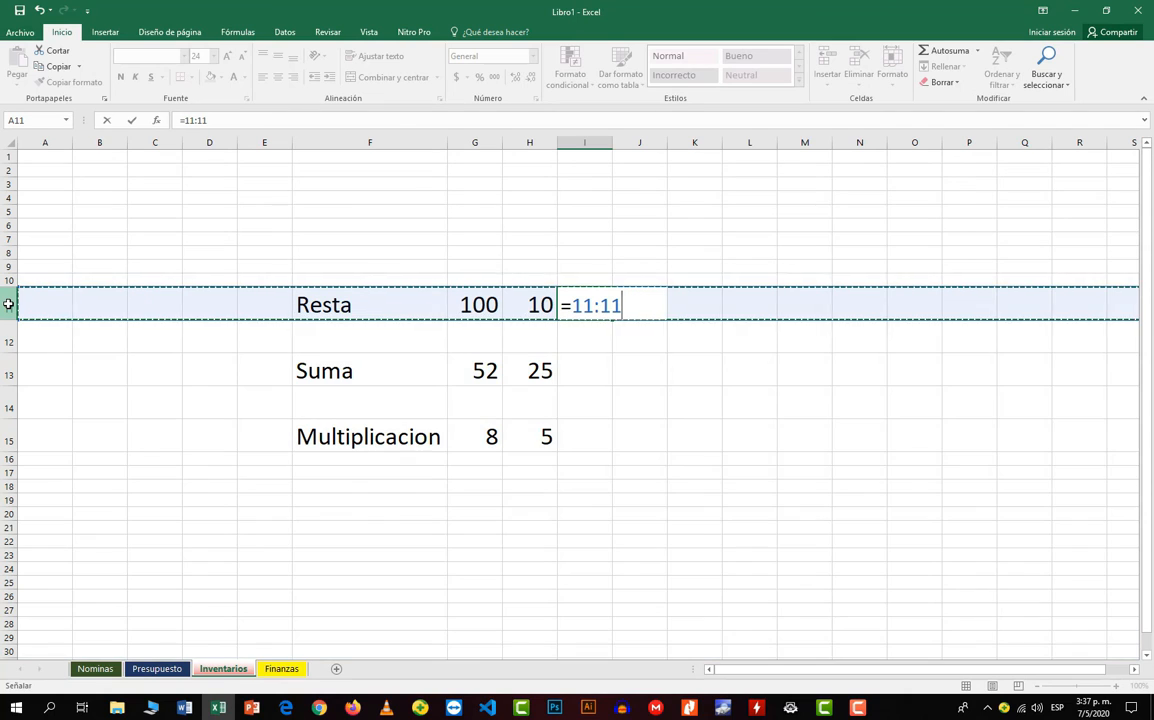
left_click(484, 296)
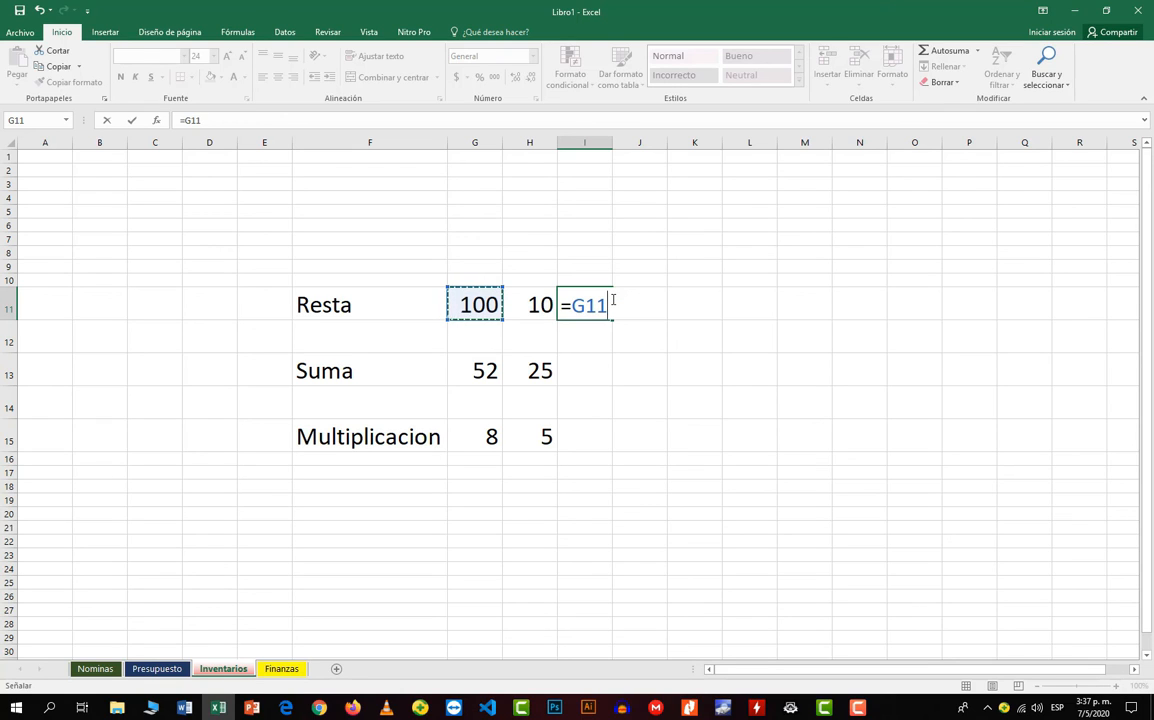
type("-")
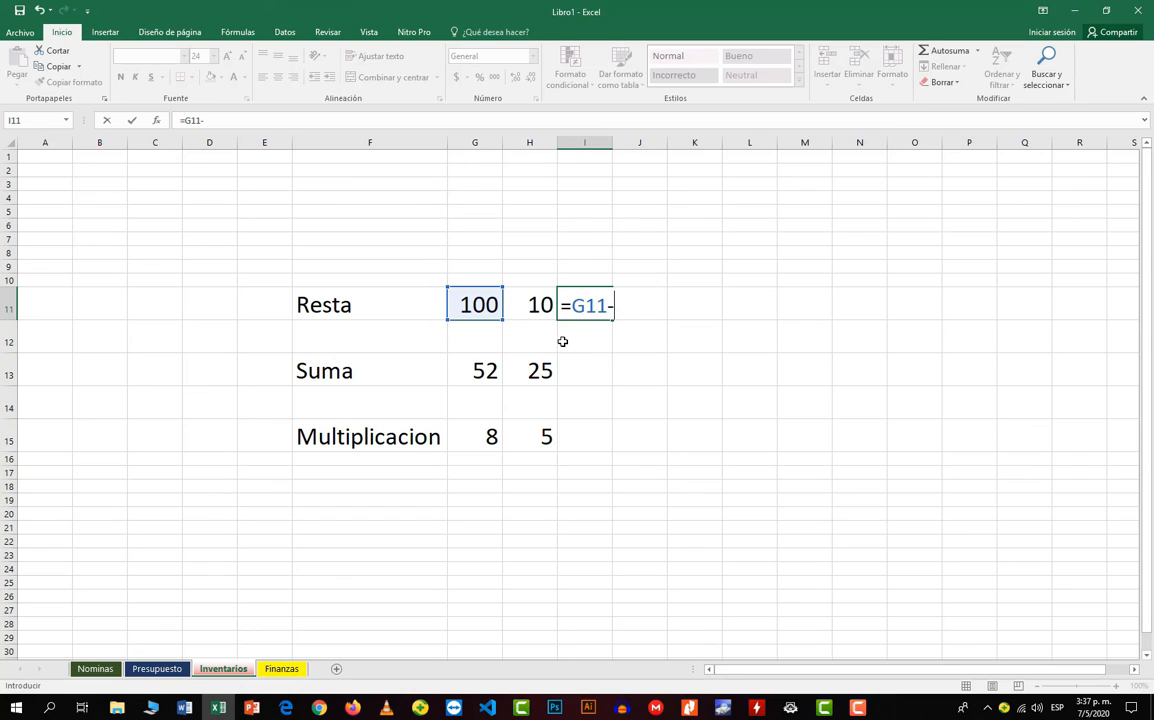
left_click(533, 305)
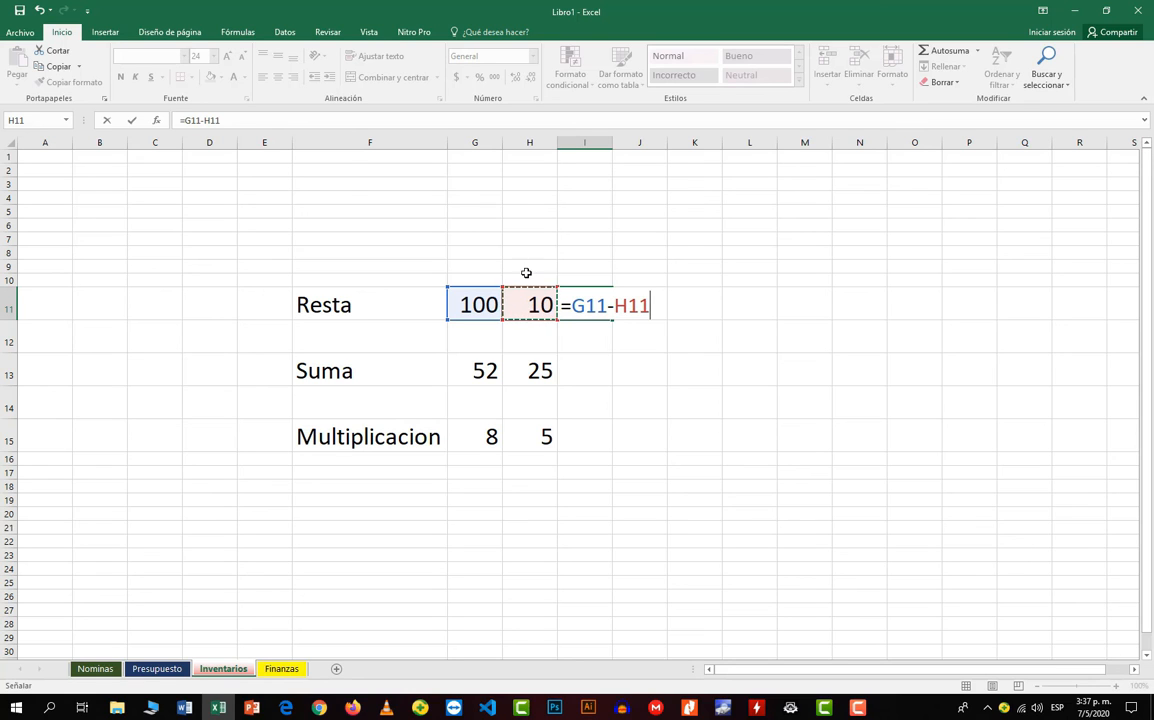
left_click(533, 144)
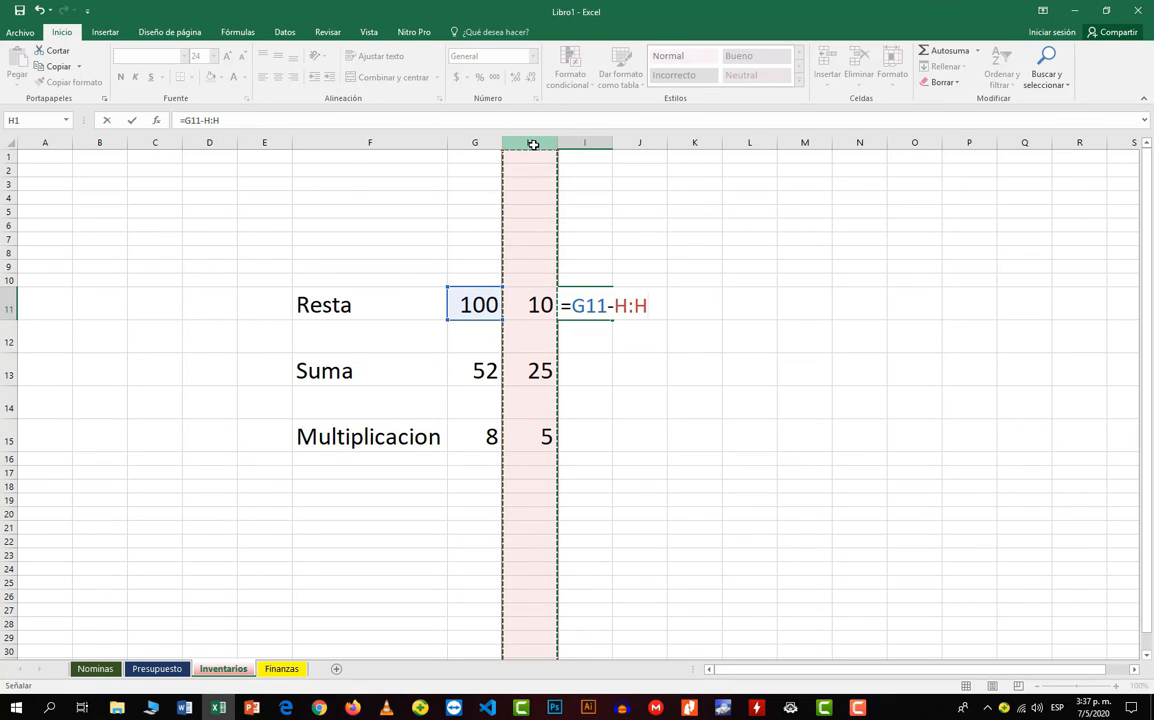
left_click(7, 305)
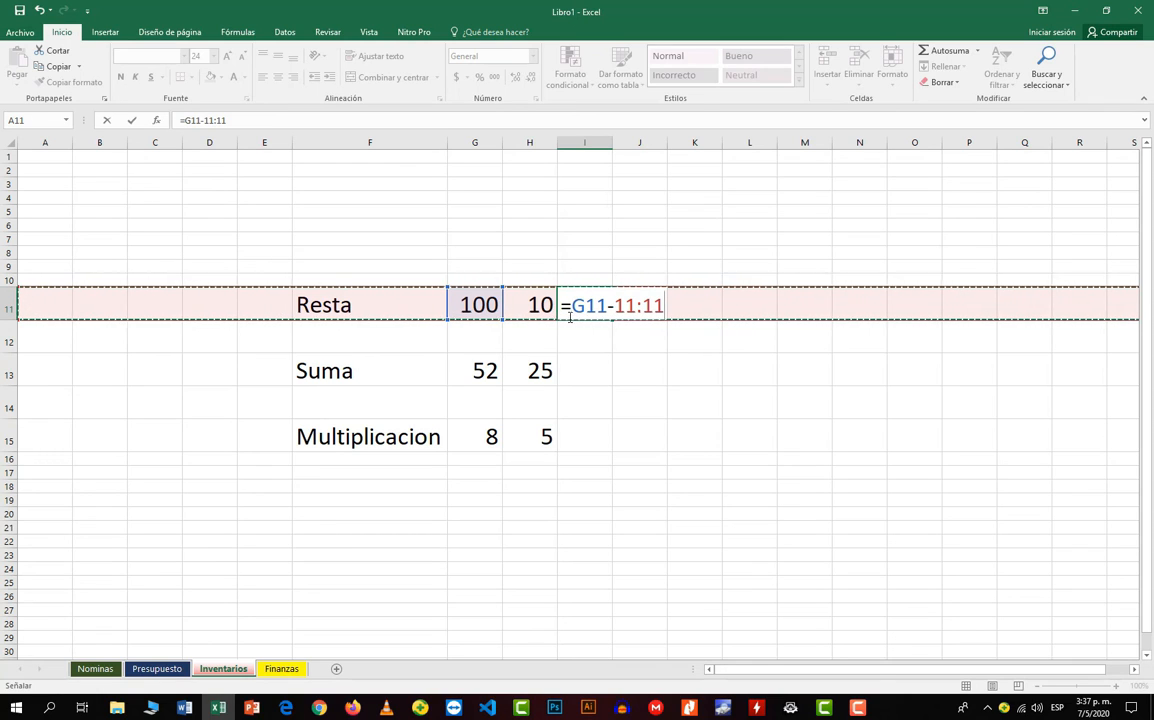
left_click(540, 305)
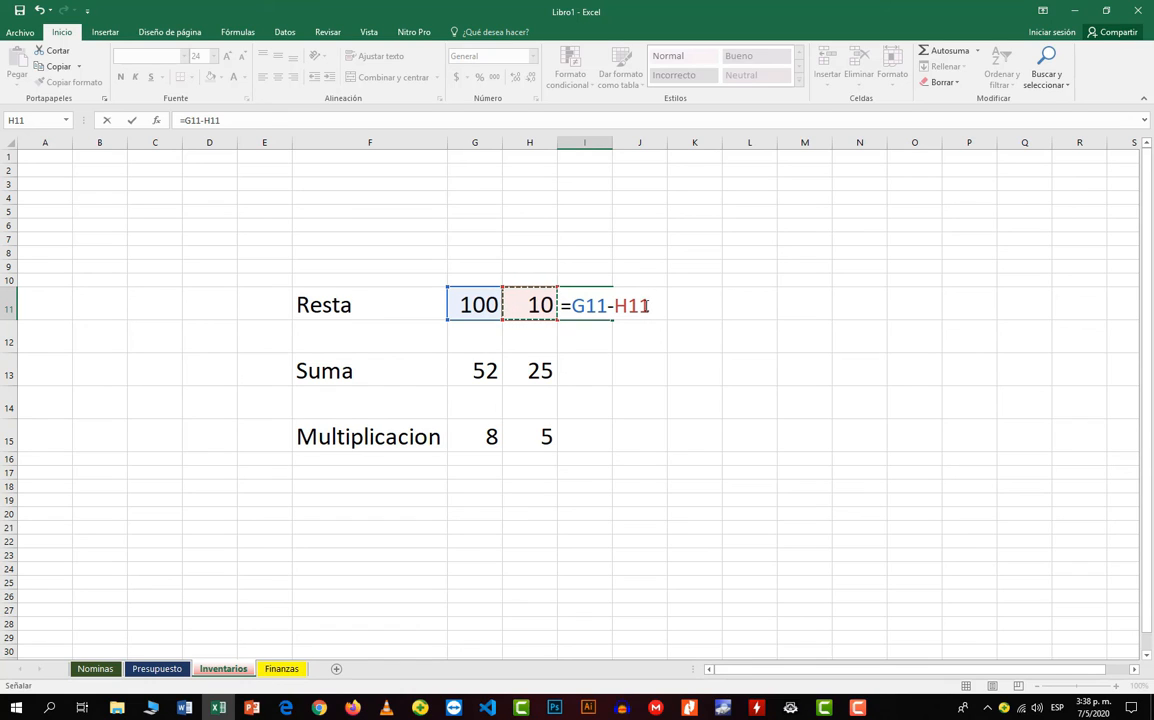
left_click(647, 306)
key("Return")
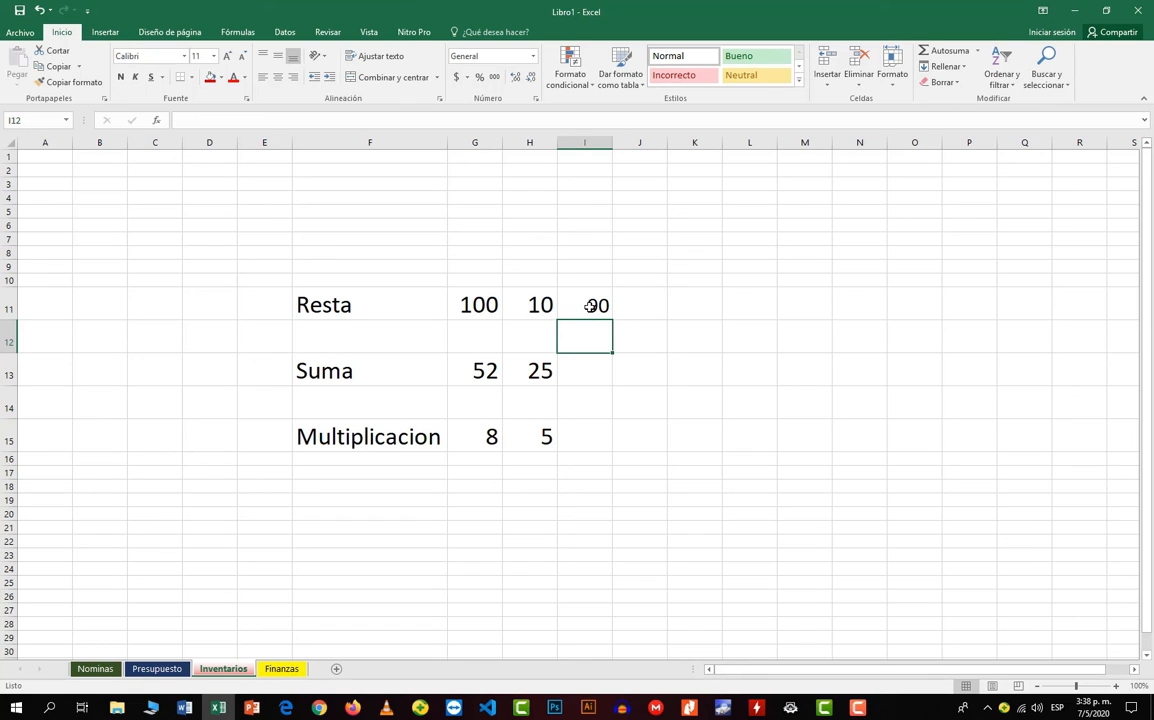
Enlarge cell I13's font size to 24.
double_click(583, 374)
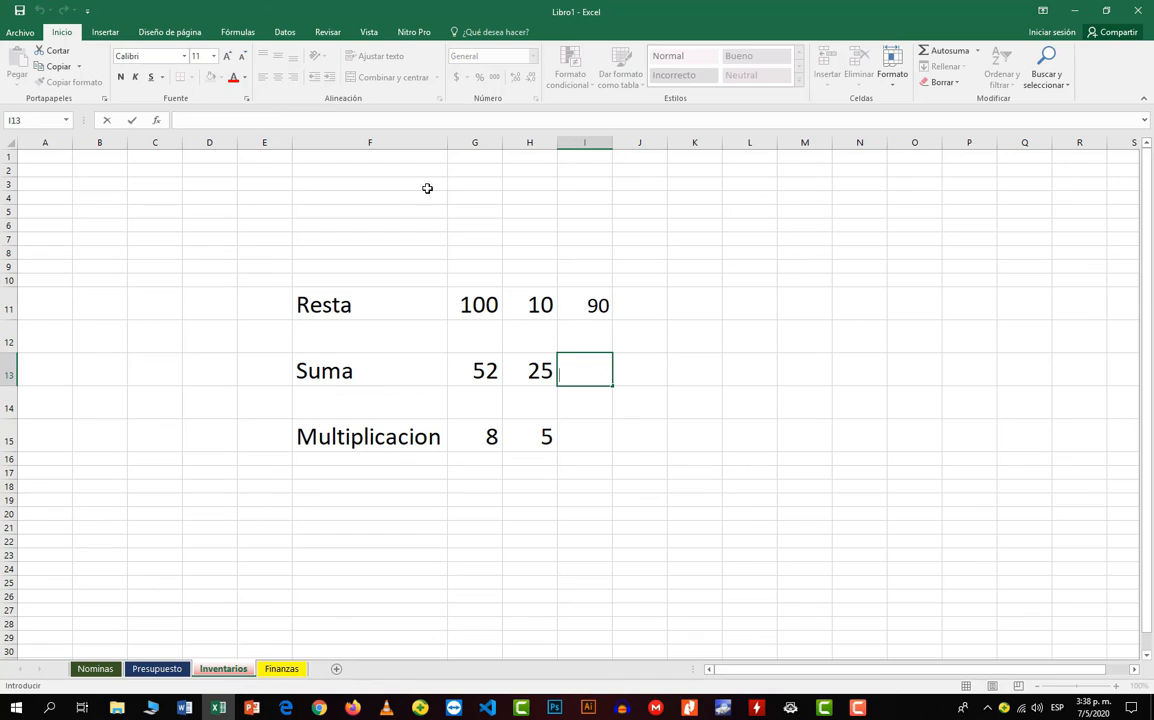
left_click(632, 488)
left_click(563, 360)
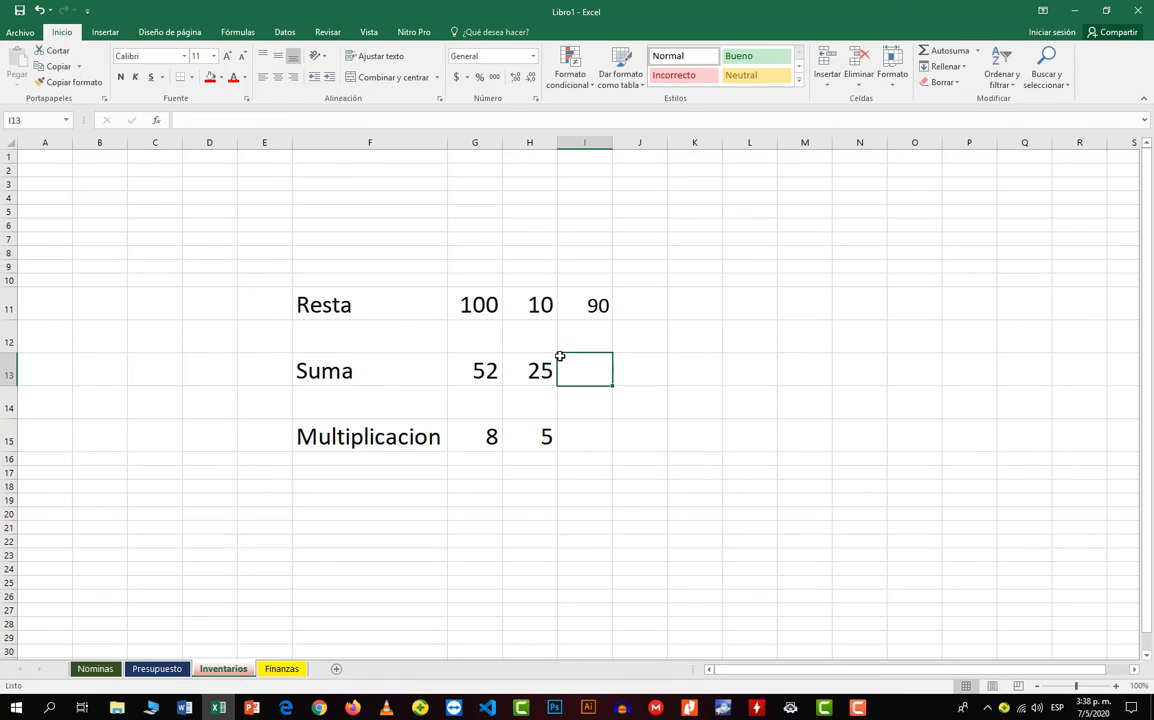
left_click(227, 56)
left_click(227, 56)
left_click(227, 56)
left_click(227, 56)
left_click(227, 56)
left_click(227, 56)
left_click(227, 56)
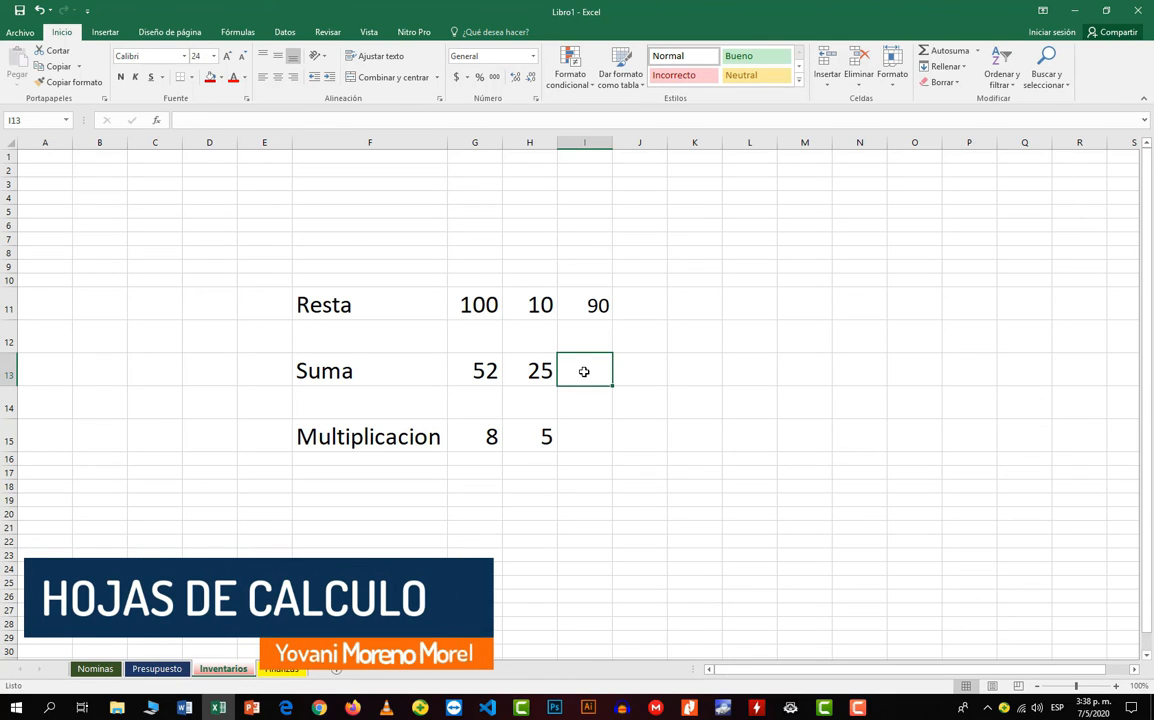
Enter =G13+H13 in I13 so it shows 77.
type("=")
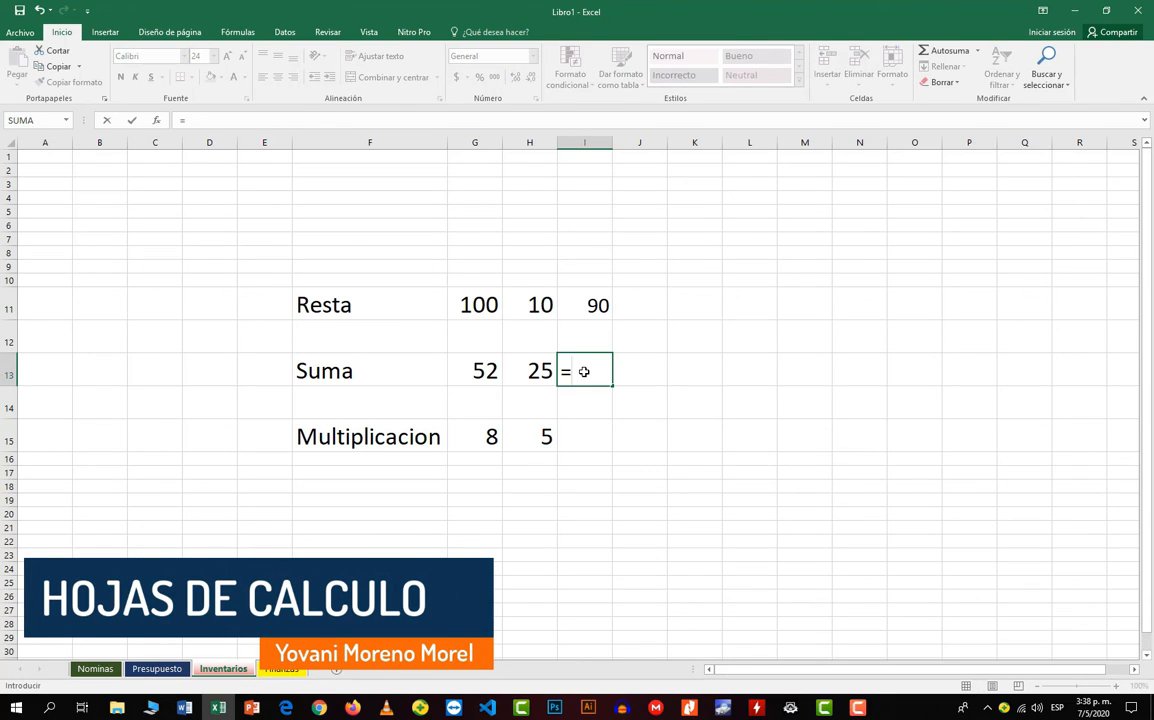
left_click(484, 370)
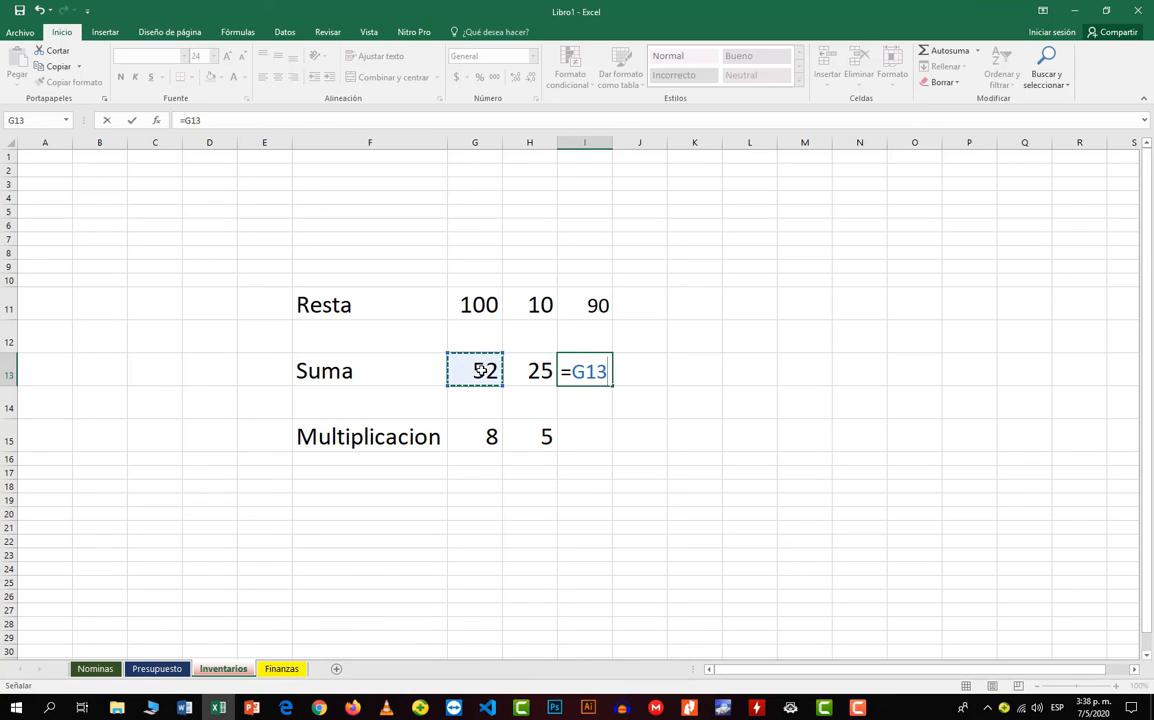
type("+")
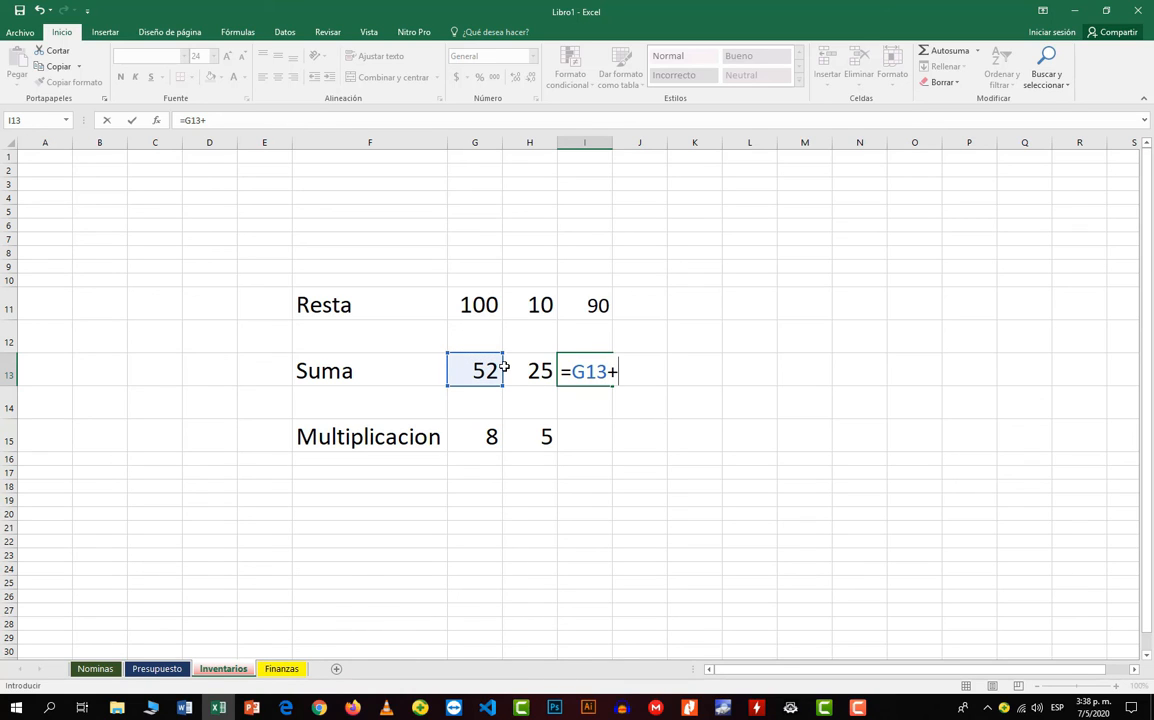
left_click(521, 372)
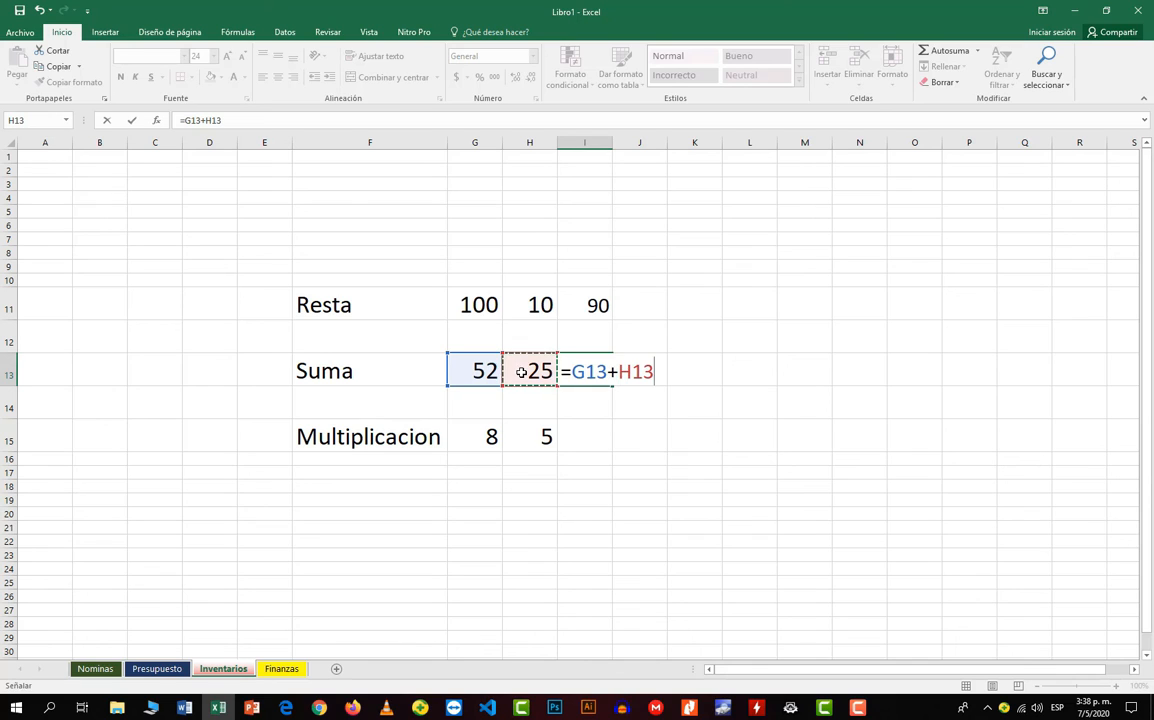
key("Return")
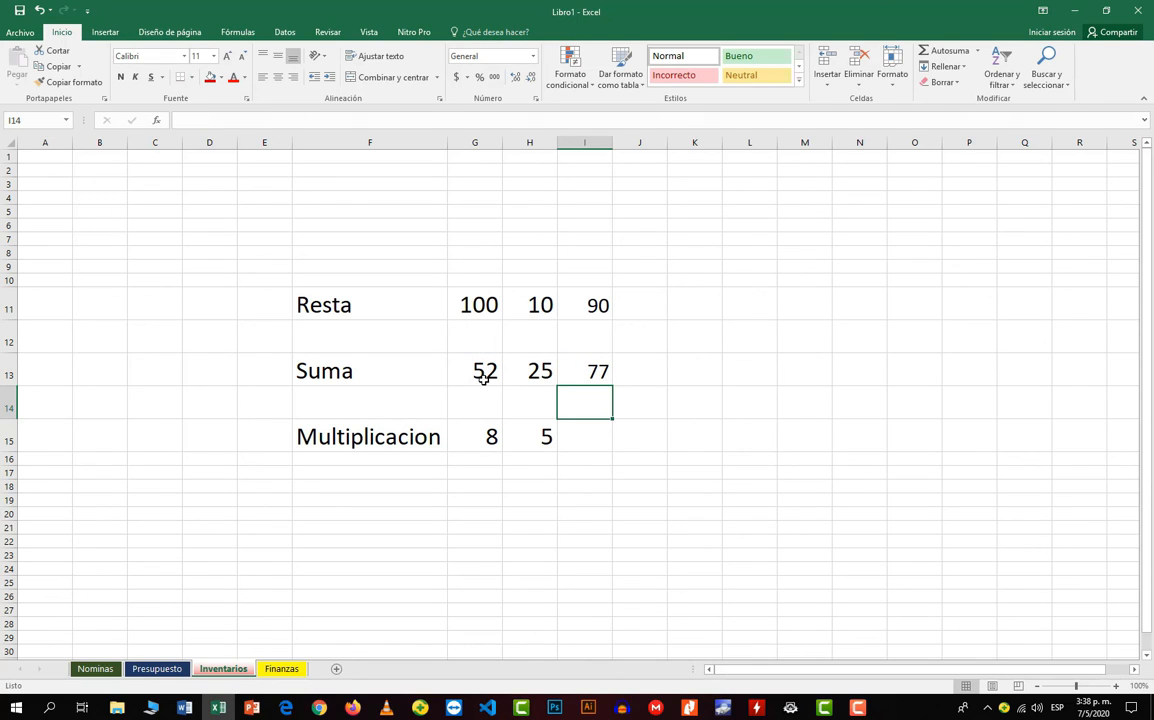
left_click(592, 439)
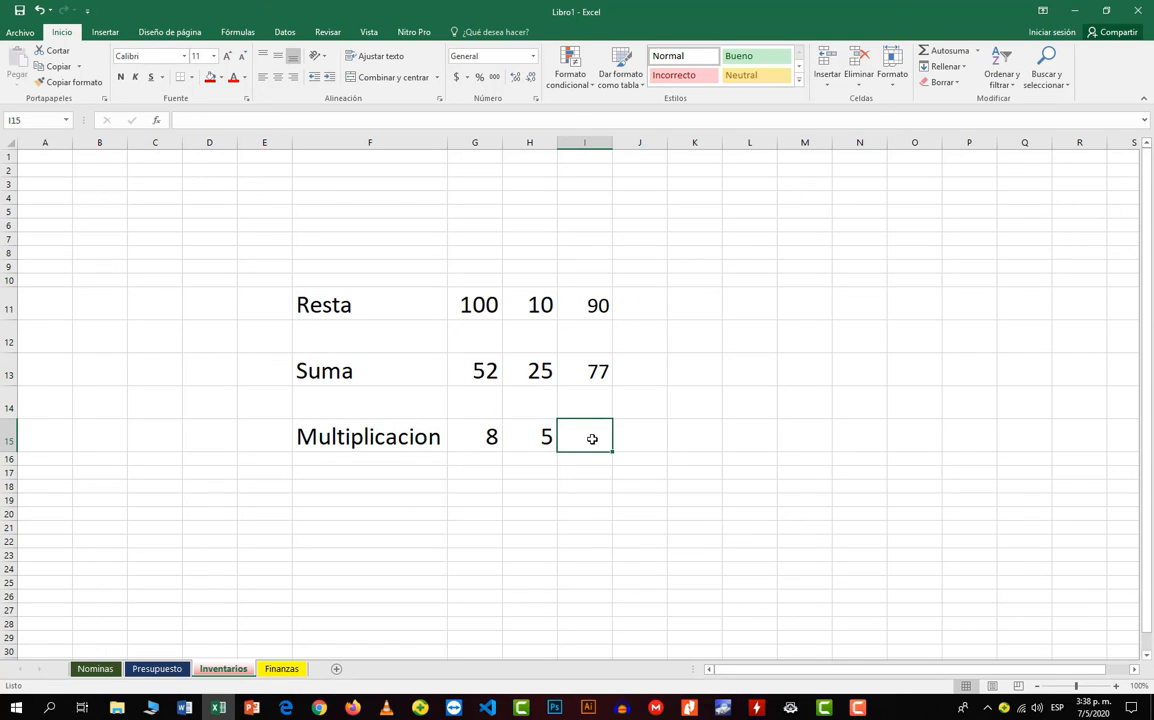
Raise cell I15's font size to 20.
left_click(227, 57)
left_click(227, 57)
left_click(227, 57)
left_click(227, 57)
left_click(227, 57)
double_click(591, 434)
left_click(597, 515)
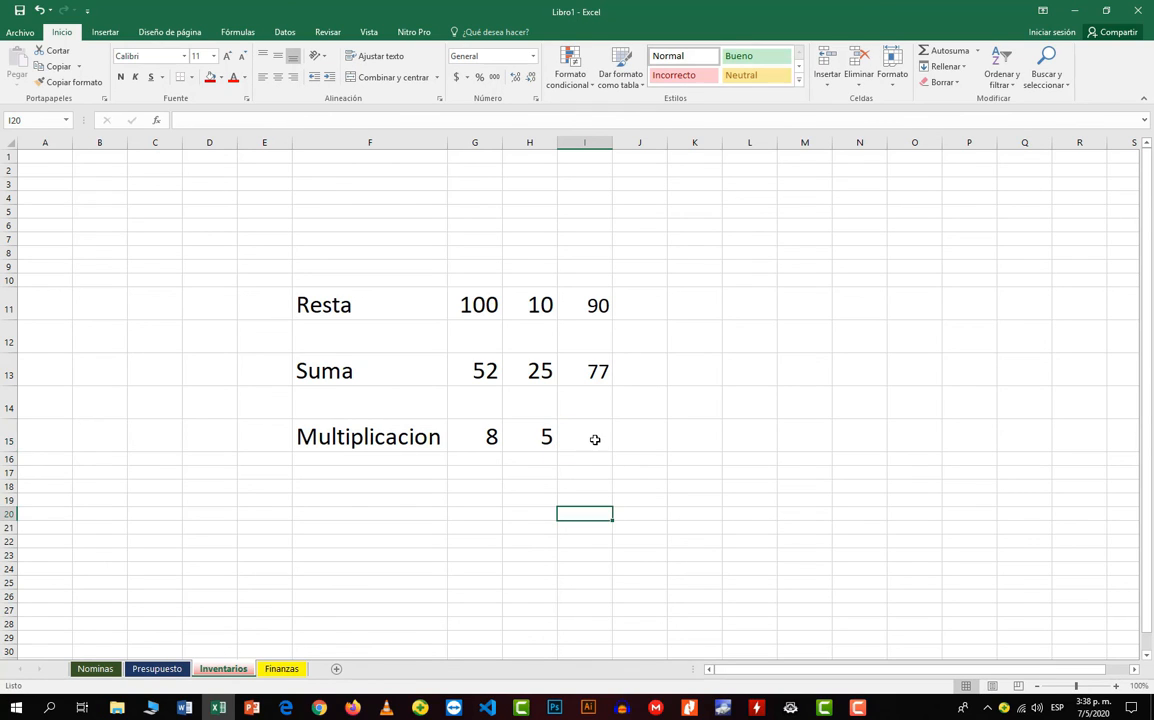
left_click(594, 440)
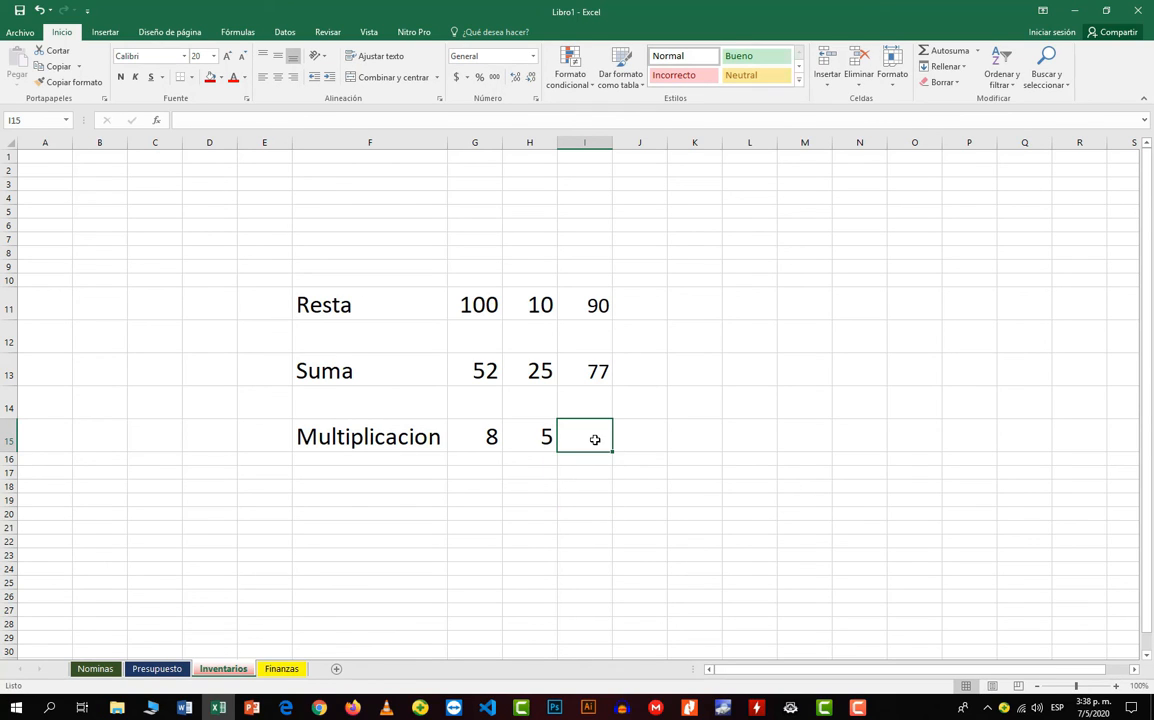
Enter the formula =G15*H15 in I15 to multiply 8 by 5.
type("=")
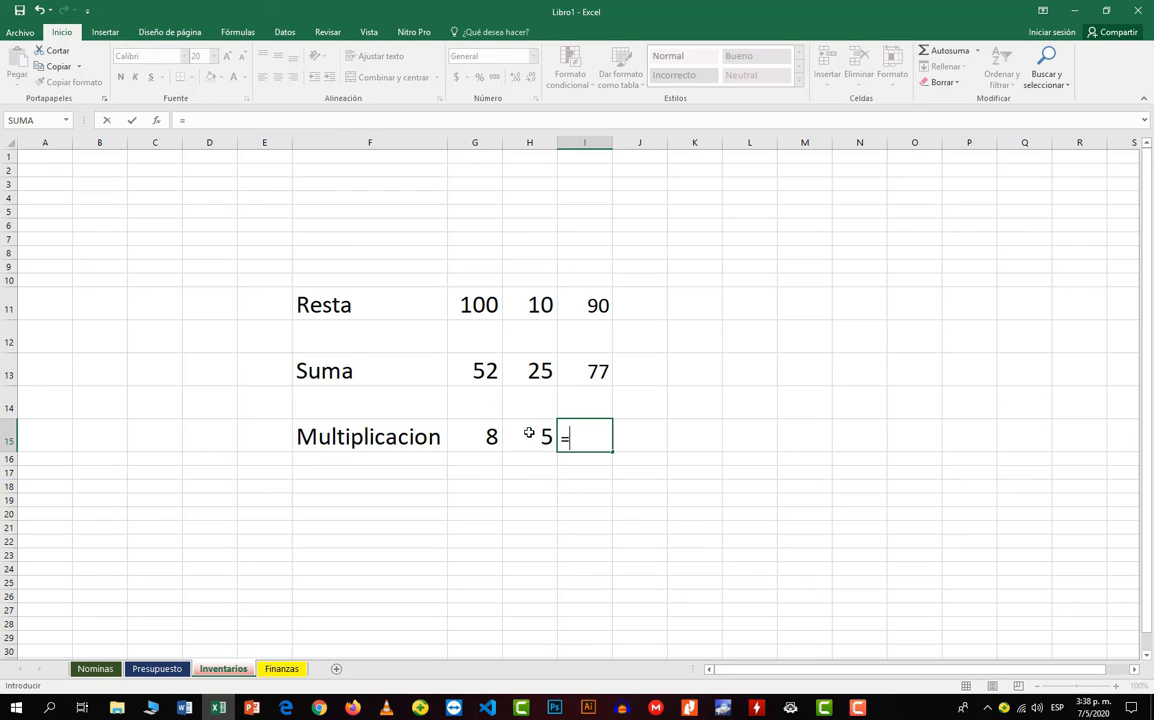
left_click(482, 435)
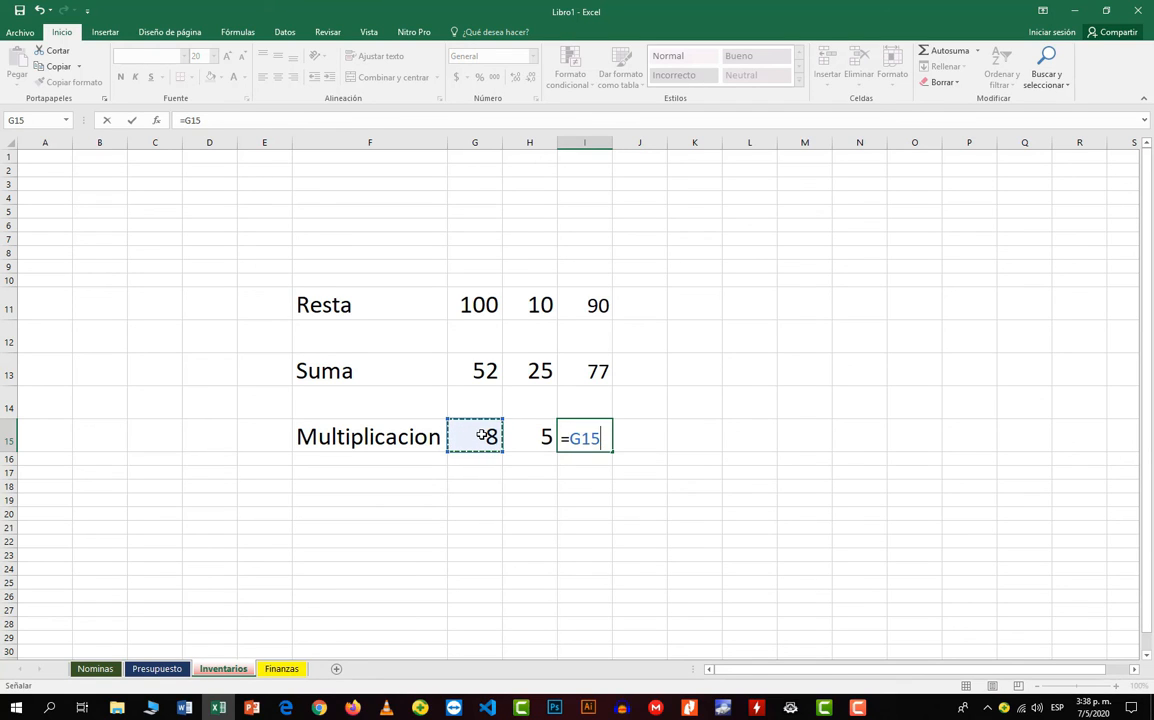
type("*")
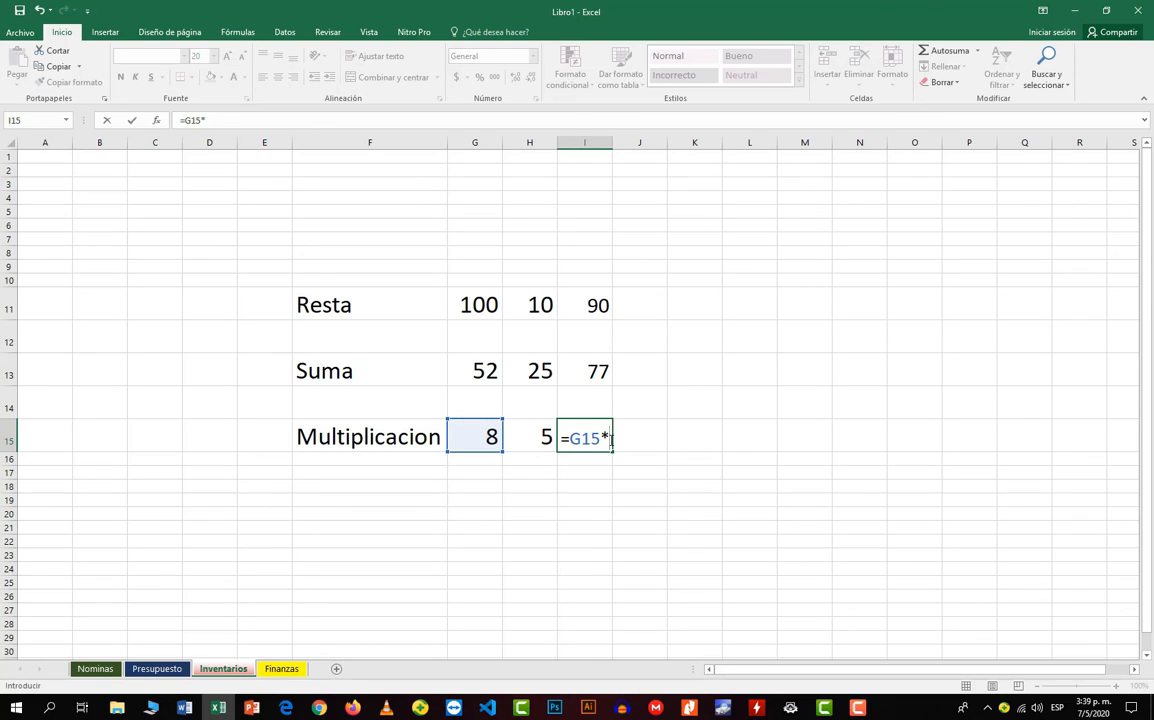
left_click(531, 440)
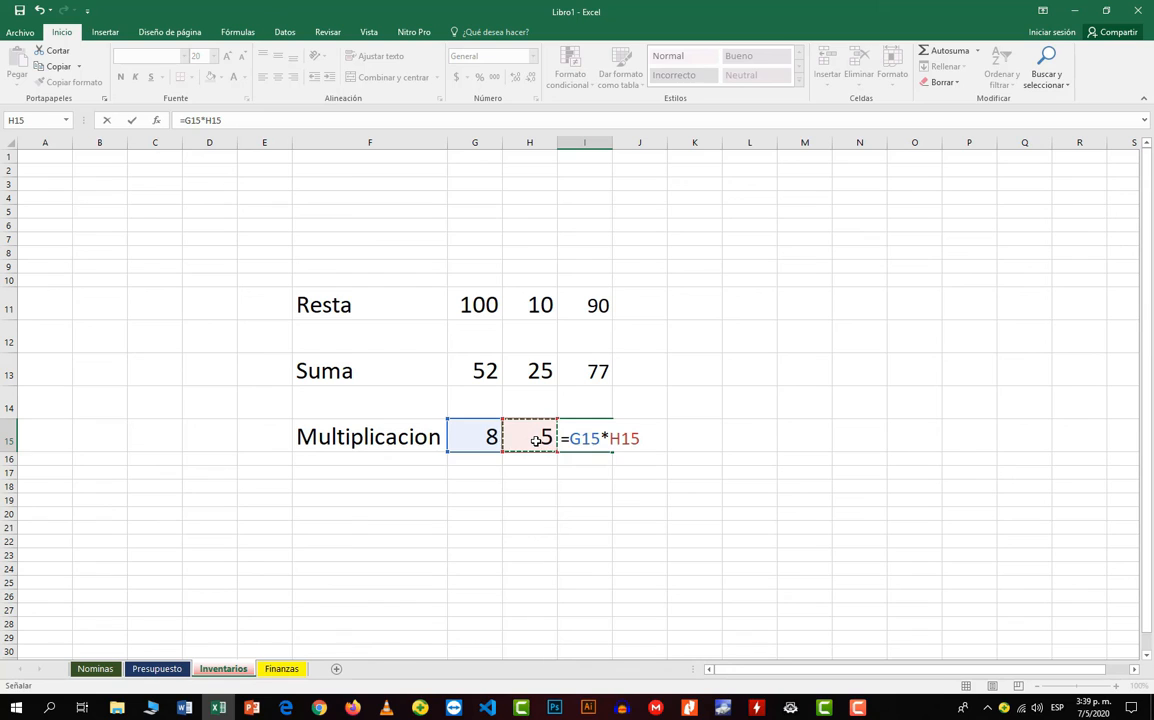
key("Return")
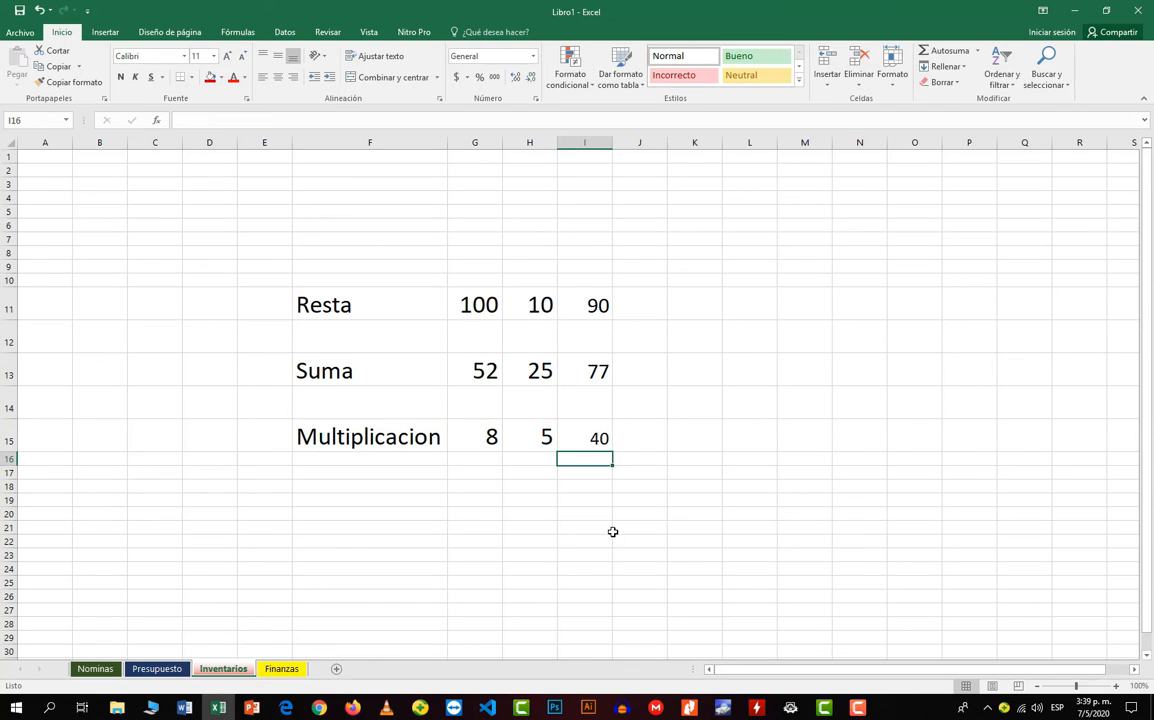
Apply Todos los bordes to the table range F11:I15.
left_click_drag(318, 307, 598, 443)
left_click(189, 77)
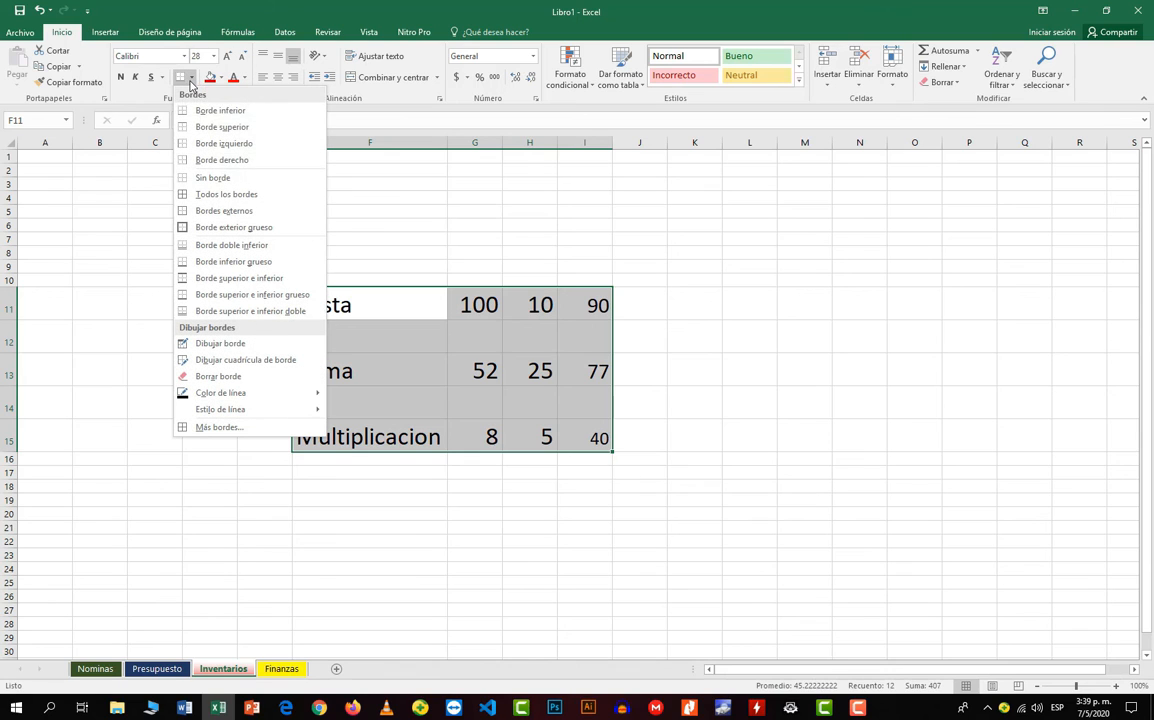
left_click(213, 195)
left_click(753, 494)
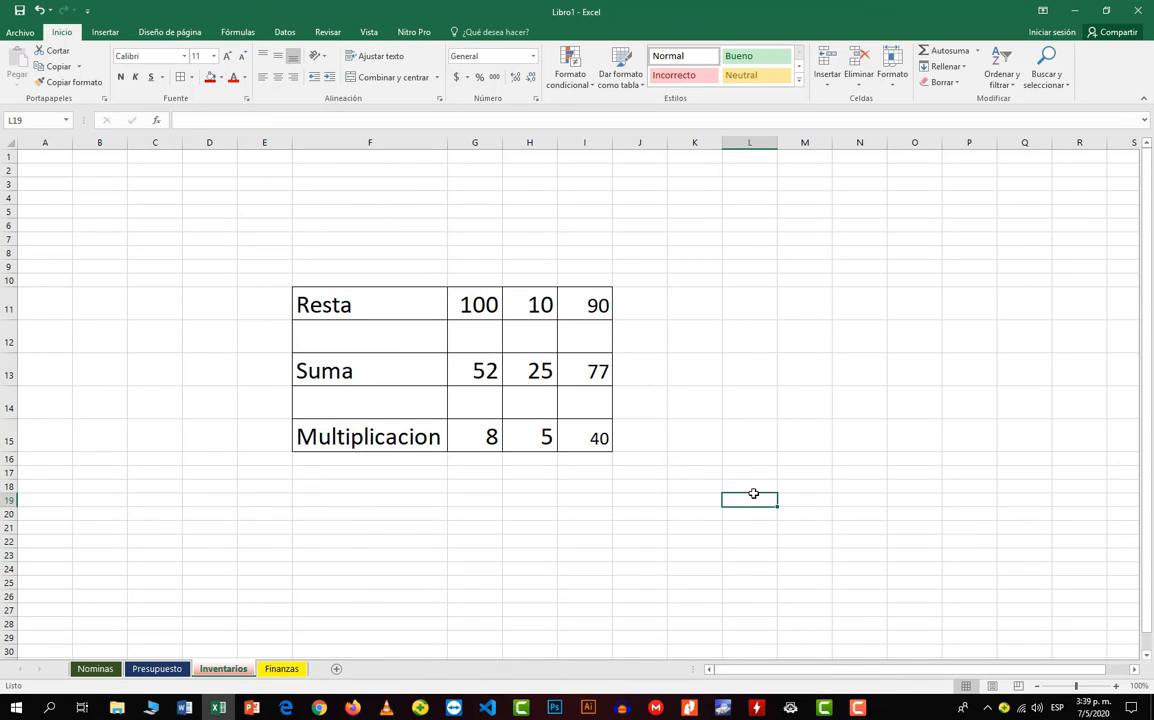